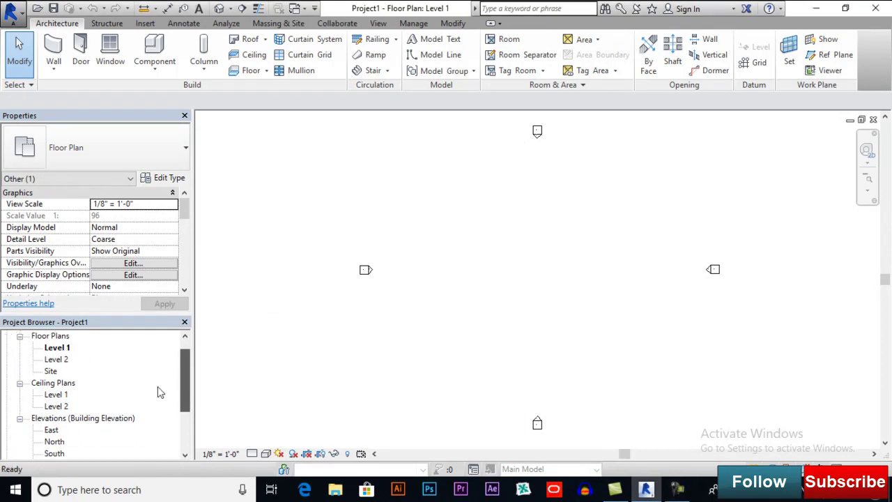
# - Open the East building elevation view, where the project's level lines can be edited
pyautogui.moveTo(186, 373); pyautogui.dragTo(186, 382)
pyautogui.doubleClick(51, 431)
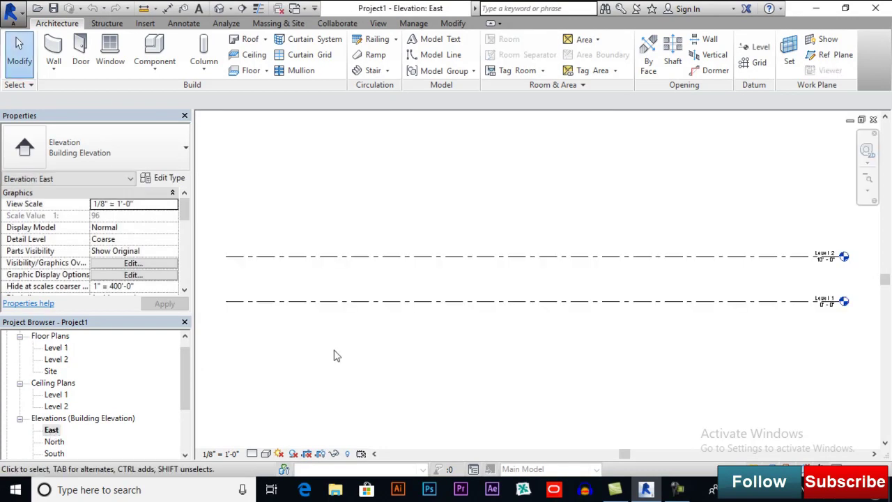
pyautogui.moveTo(635, 290); pyautogui.dragTo(425, 300, button='middle')
pyautogui.scroll(5, 598, 307)
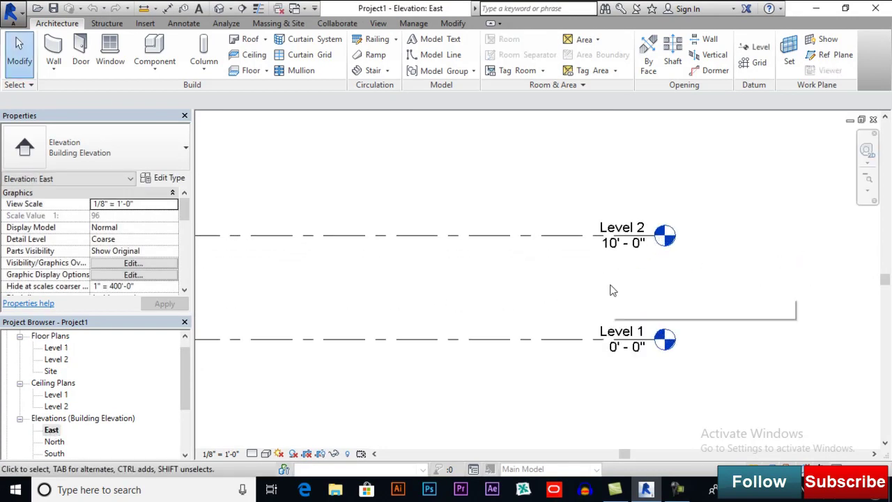
pyautogui.moveTo(609, 287); pyautogui.dragTo(599, 303, button='middle')
pyautogui.scroll(-2, 579, 319)
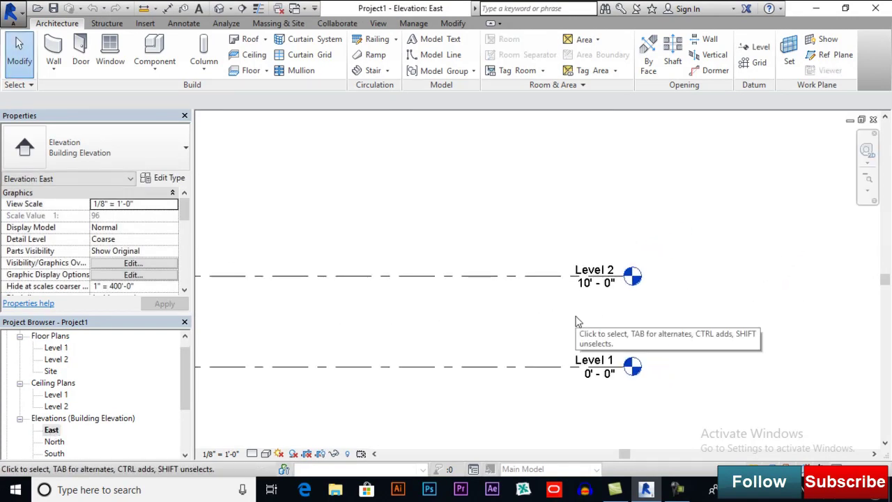
pyautogui.scroll(3, 586, 353)
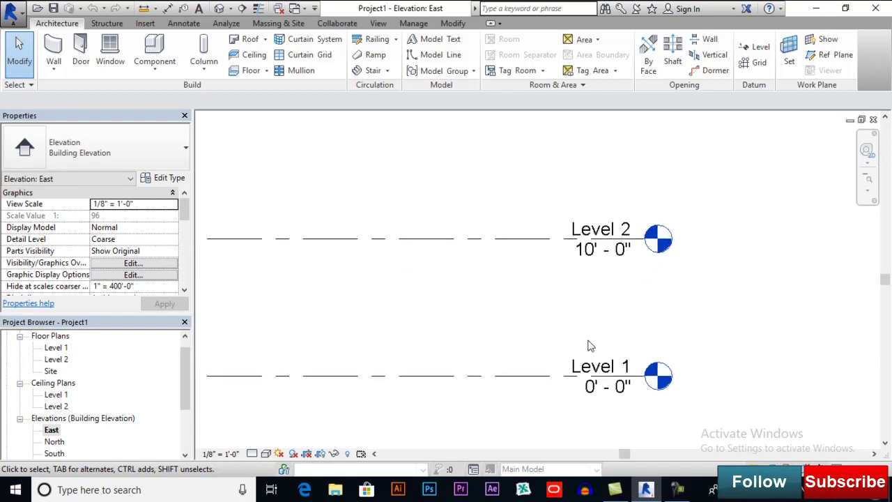
# - Rename Level 1 as First Floor and have the corresponding views renamed too
pyautogui.click(656, 332)
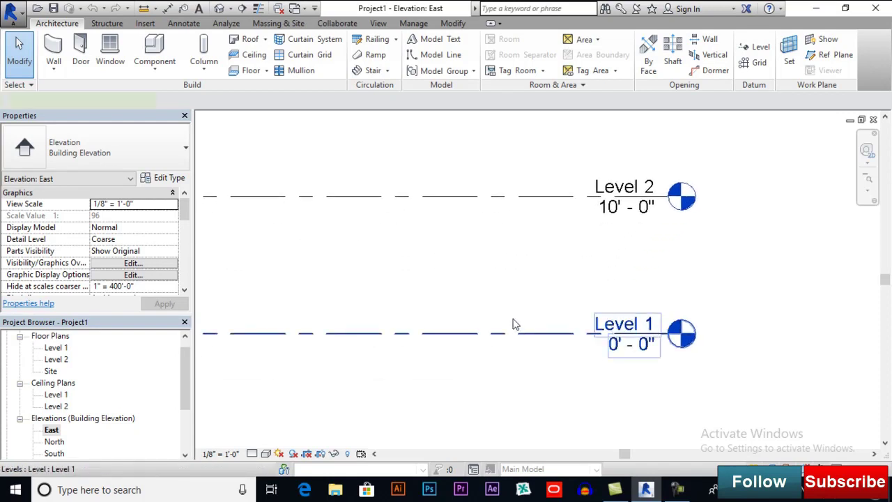
pyautogui.click(132, 263)
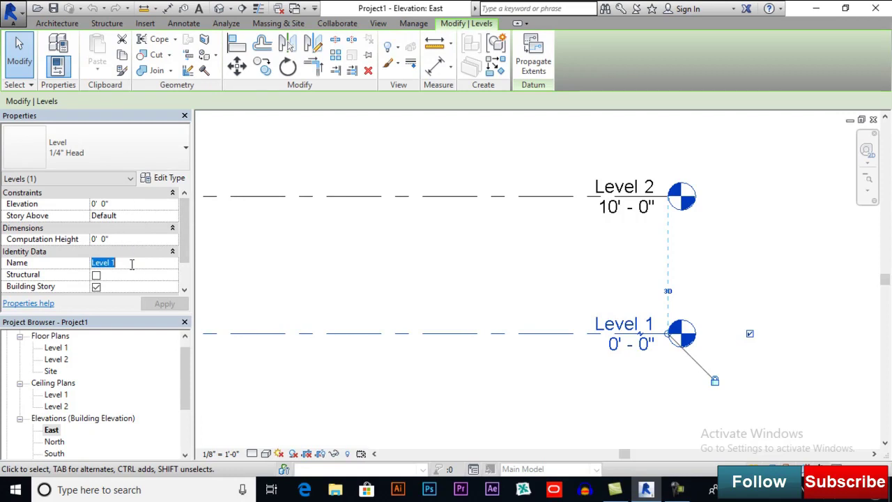
pyautogui.write('First Floor')
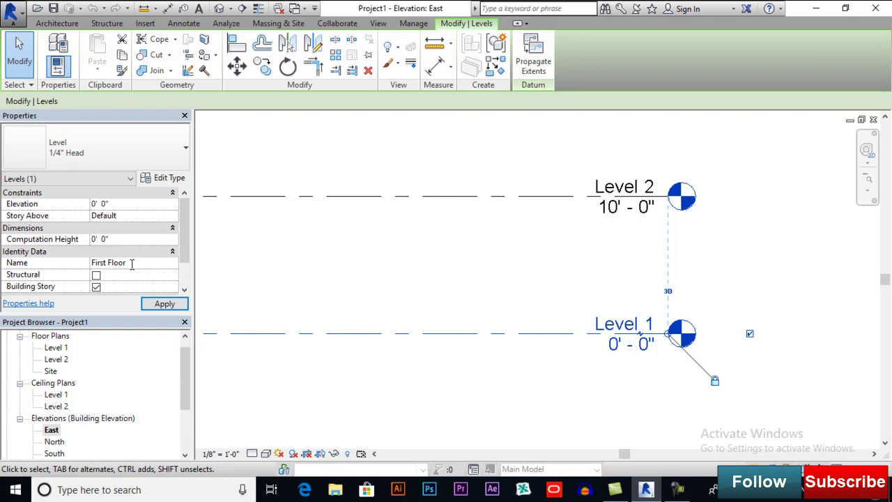
pyautogui.click(164, 304)
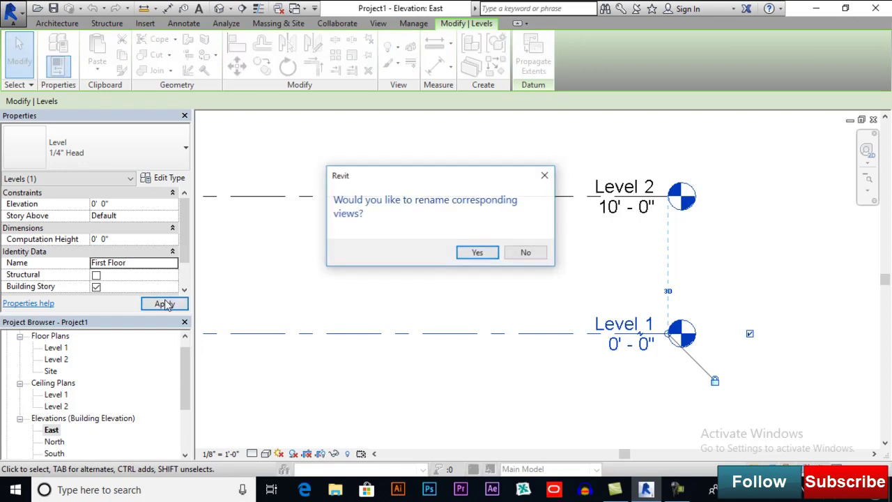
pyautogui.click(479, 252)
pyautogui.click(512, 253)
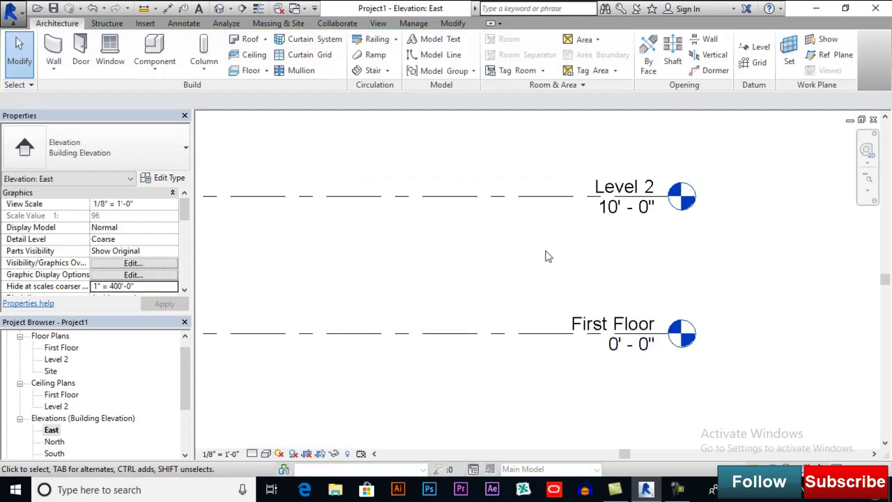
# - Rename Level 2 as Second Floor, including its corresponding views
pyautogui.click(607, 189)
pyautogui.click(135, 268)
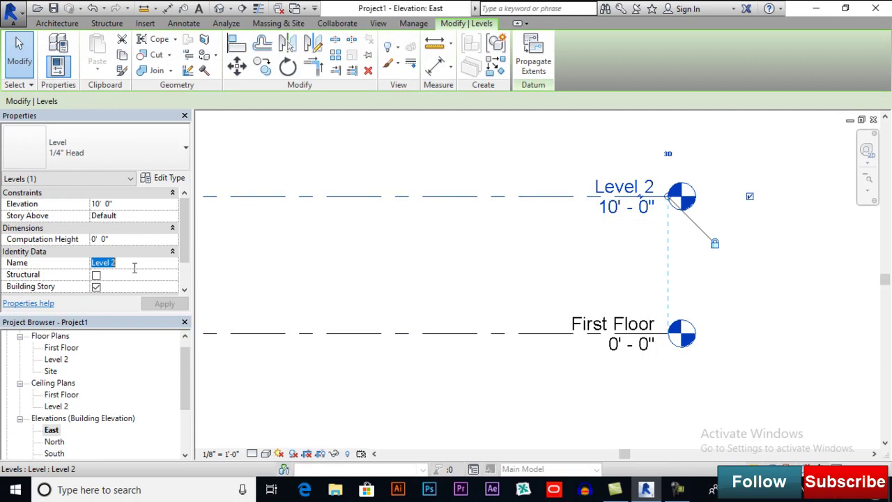
pyautogui.write('Second Floor')
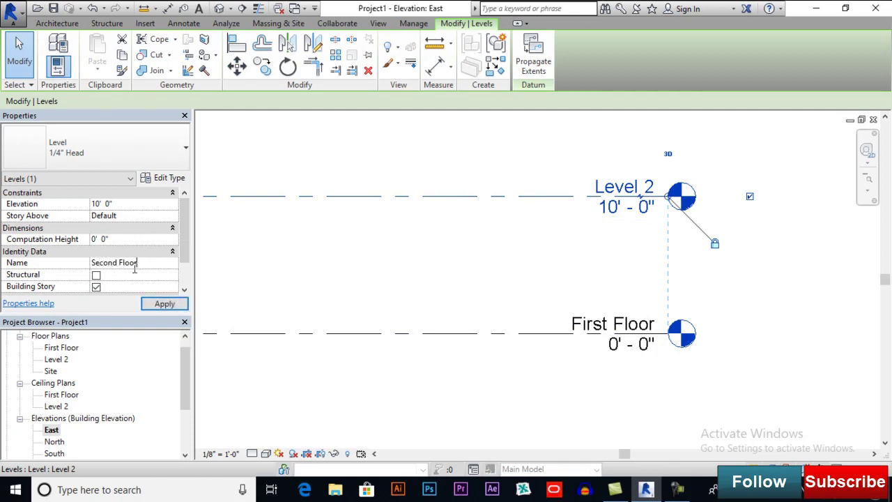
pyautogui.click(165, 303)
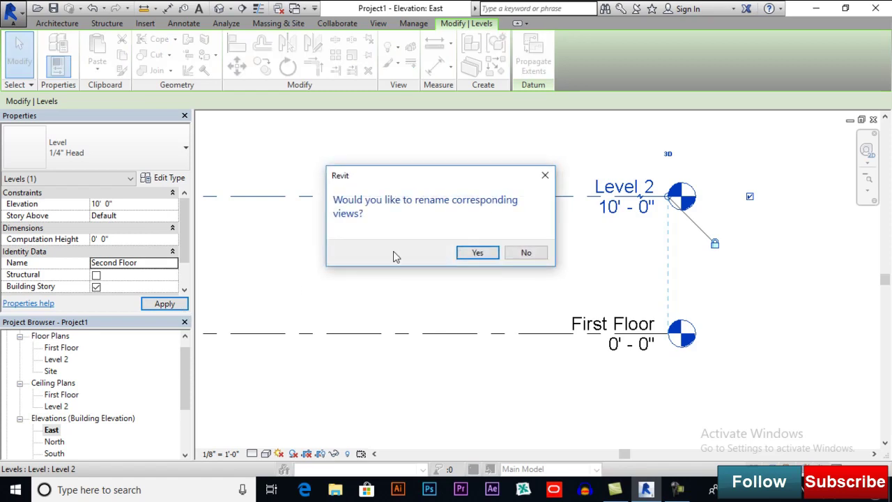
pyautogui.click(474, 255)
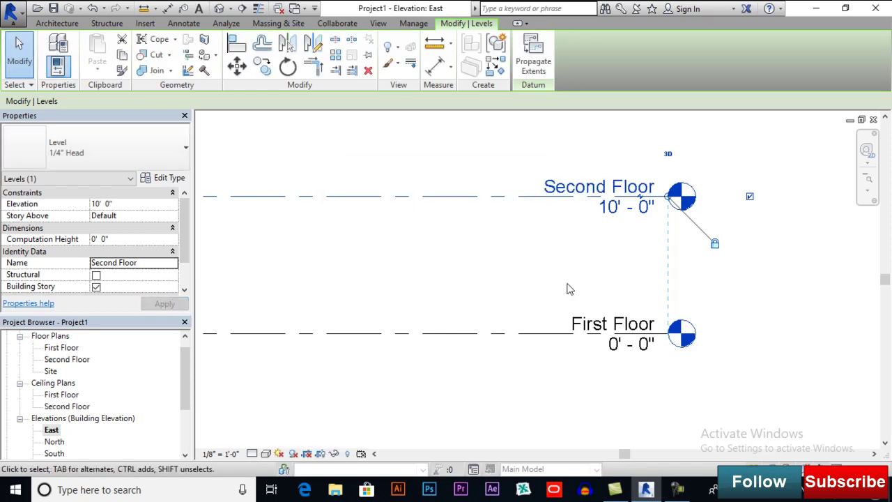
pyautogui.click(538, 281)
# - Draw a new level line above Second Floor at about 17'-6", with both ends aligned to the existing levels
pyautogui.scroll(-3, 478, 261)
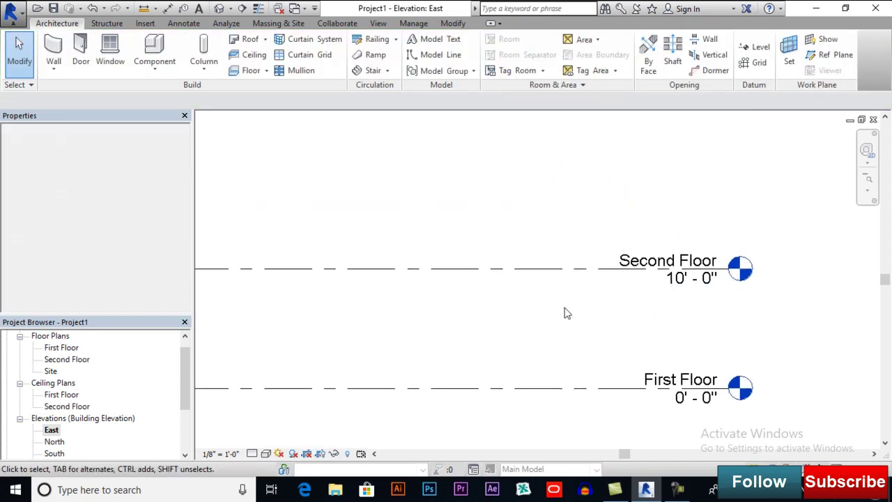
pyautogui.scroll(-3, 667, 267)
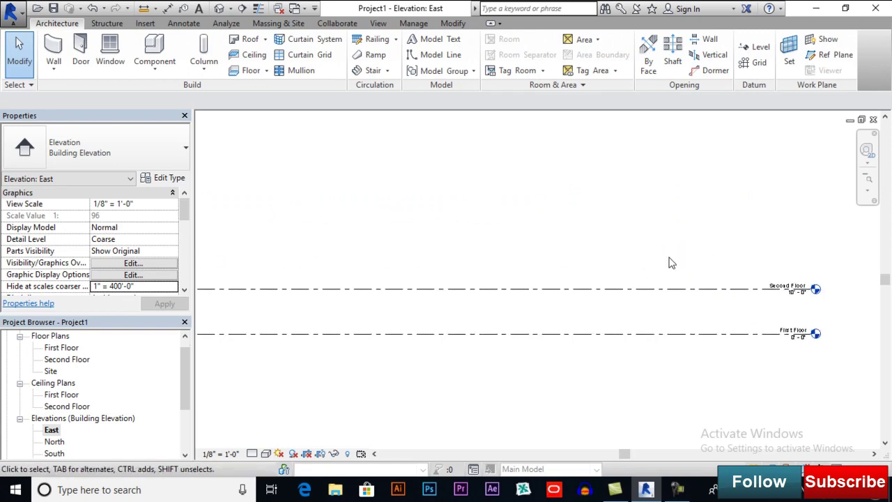
pyautogui.click(757, 53)
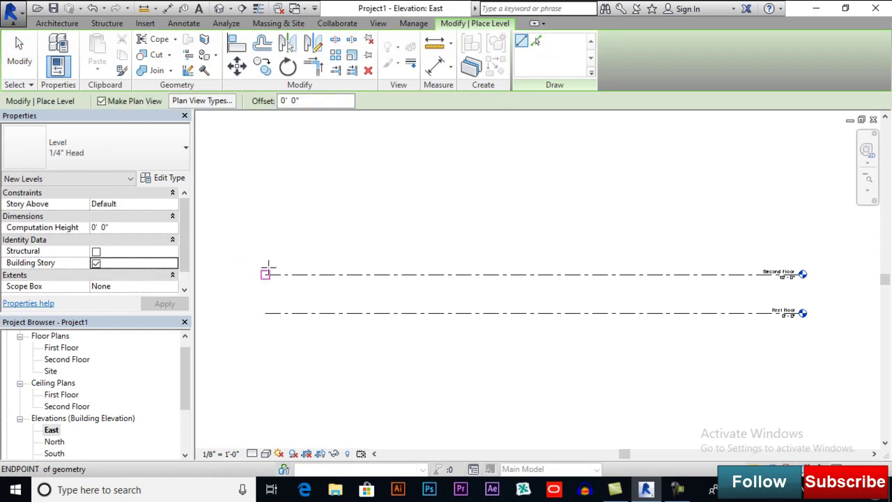
pyautogui.click(269, 245)
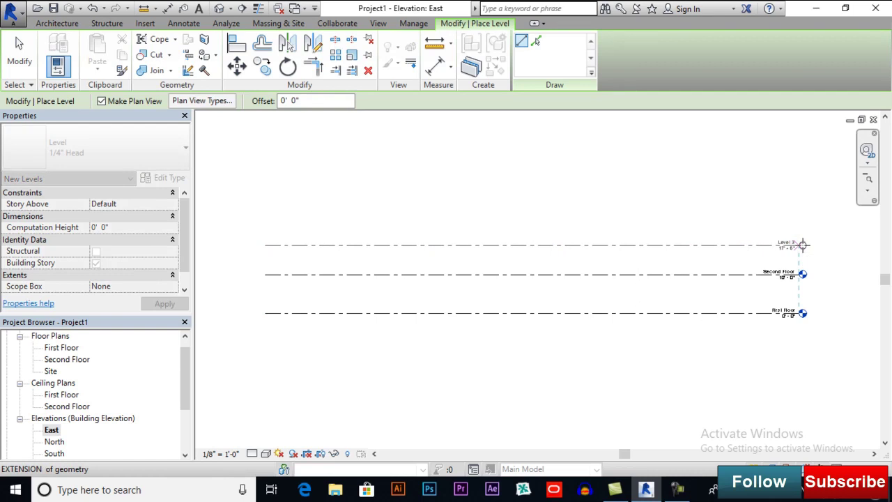
pyautogui.click(803, 245)
pyautogui.press('Escape')
pyautogui.press('Escape')
# - Set the elevation of the new level above Second Floor to 18'-6"
pyautogui.scroll(6, 818, 245)
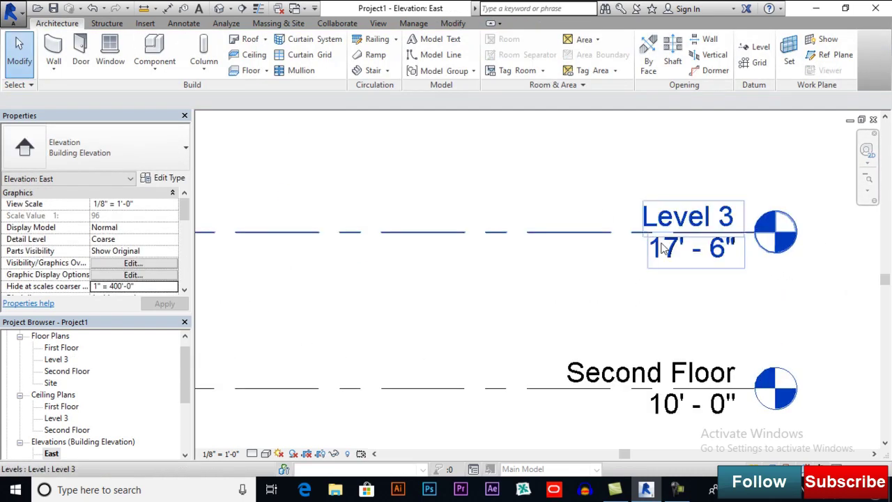
pyautogui.click(665, 250)
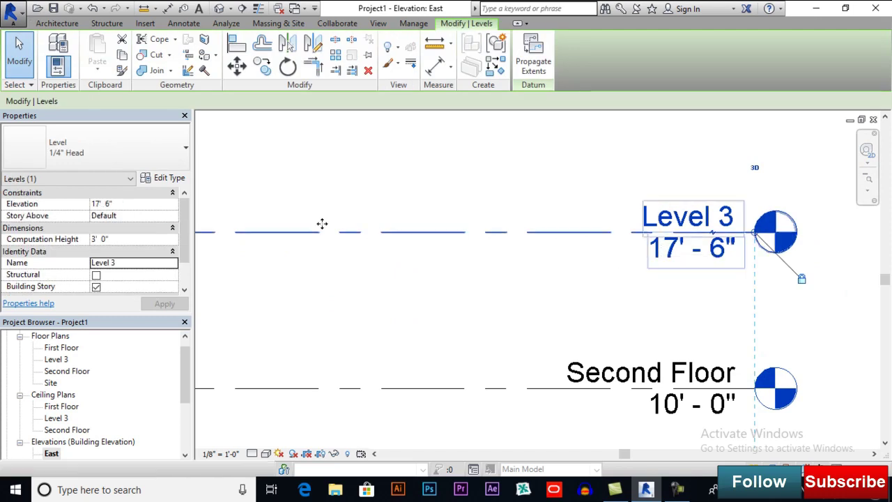
pyautogui.click(102, 203)
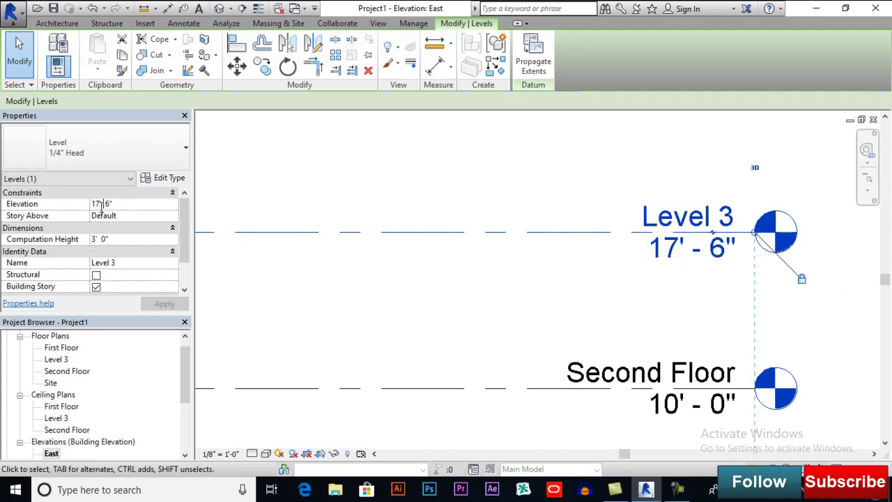
pyautogui.moveTo(100, 204); pyautogui.dragTo(96, 203)
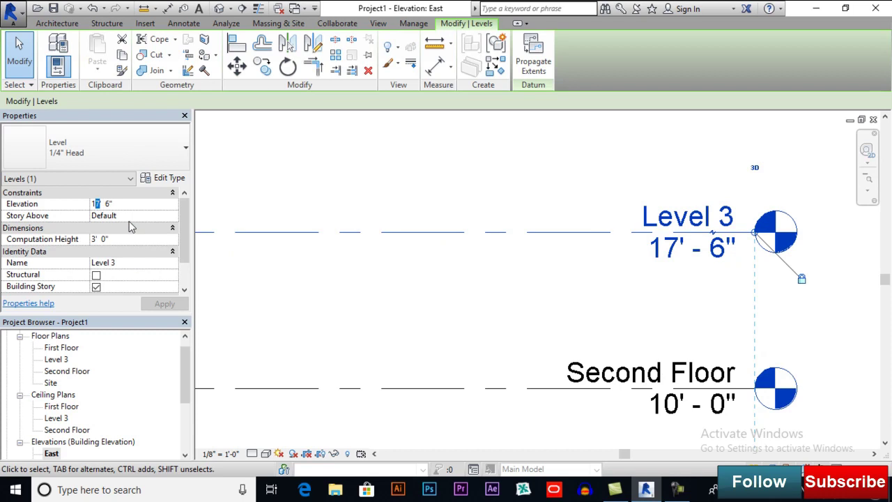
pyautogui.write('8')
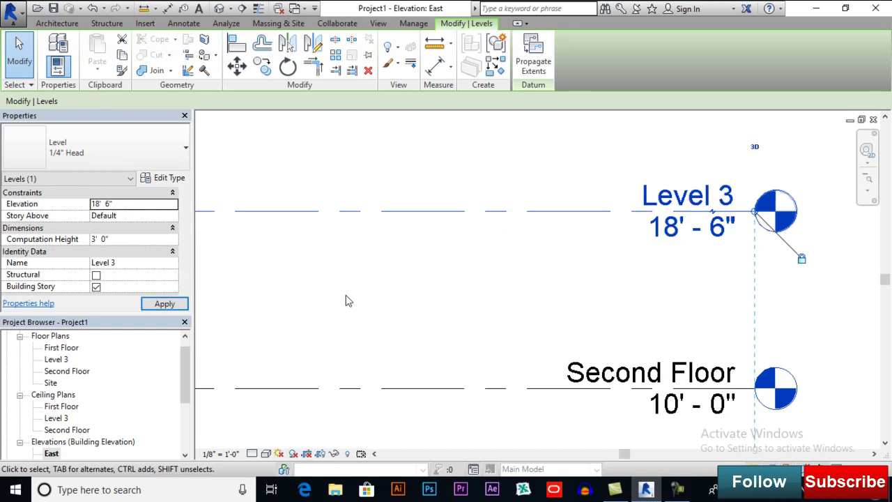
pyautogui.click(166, 304)
pyautogui.scroll(-4, 725, 290)
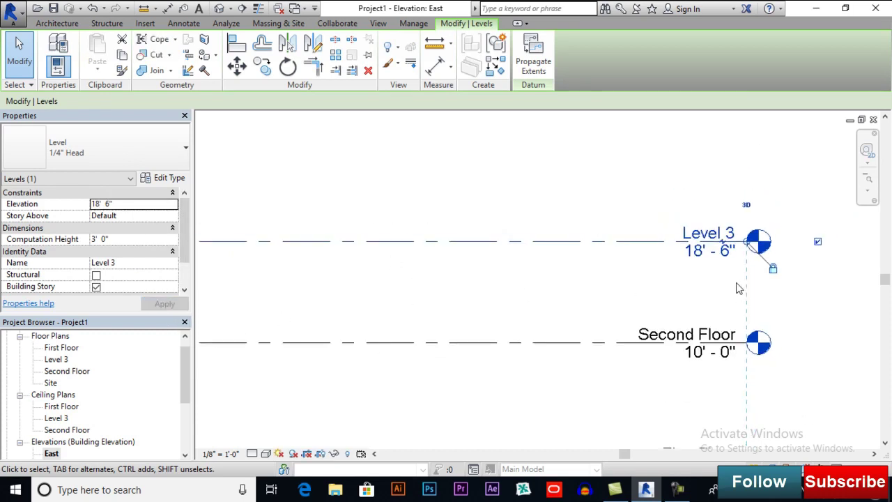
pyautogui.click(687, 271)
# - Draw another level line above Level 3 at about 22'-0", aligned with the ends of the levels below
pyautogui.scroll(-4, 719, 259)
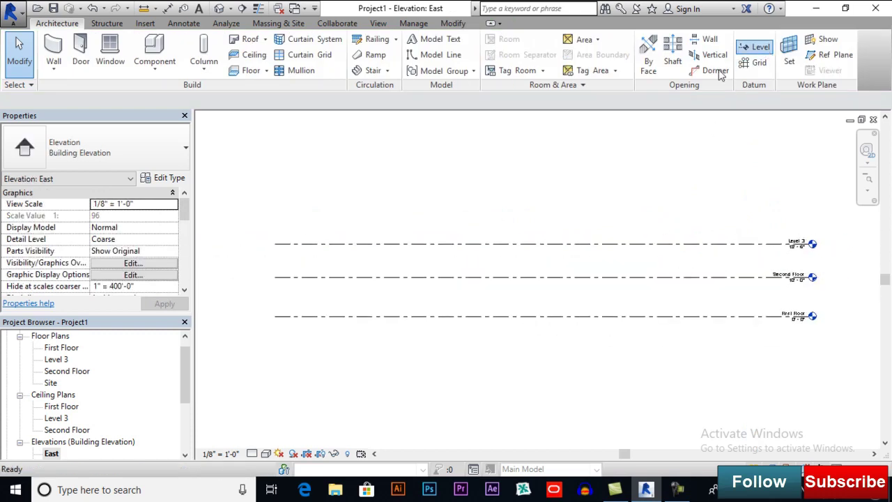
pyautogui.click(756, 50)
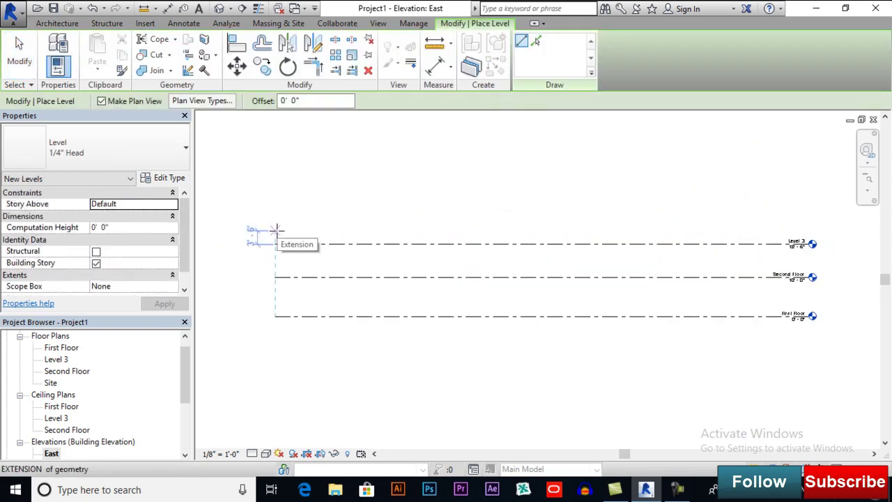
pyautogui.click(277, 230)
pyautogui.click(809, 231)
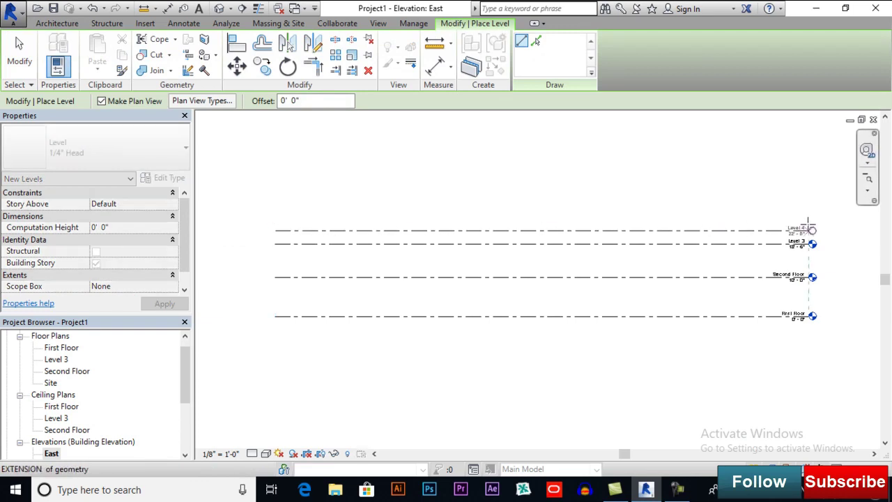
pyautogui.click(21, 52)
# - Set the elevation of the topmost level to 20'-6"
pyautogui.scroll(5, 834, 254)
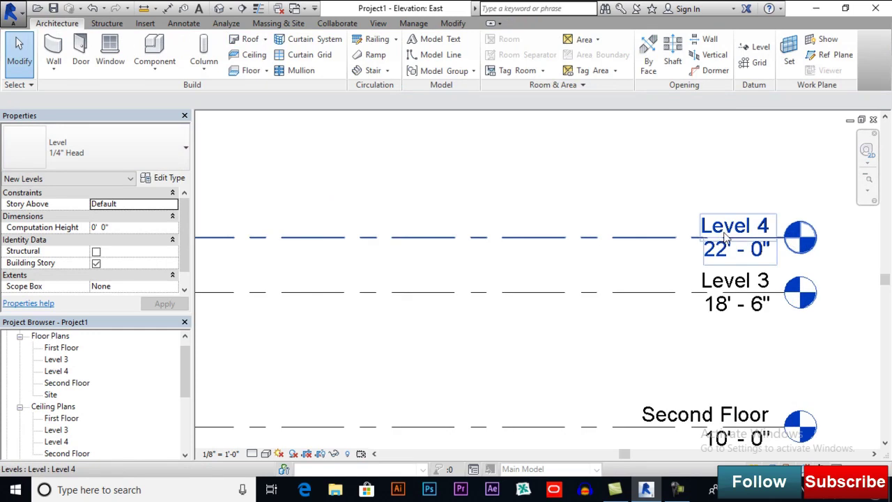
pyautogui.click(725, 237)
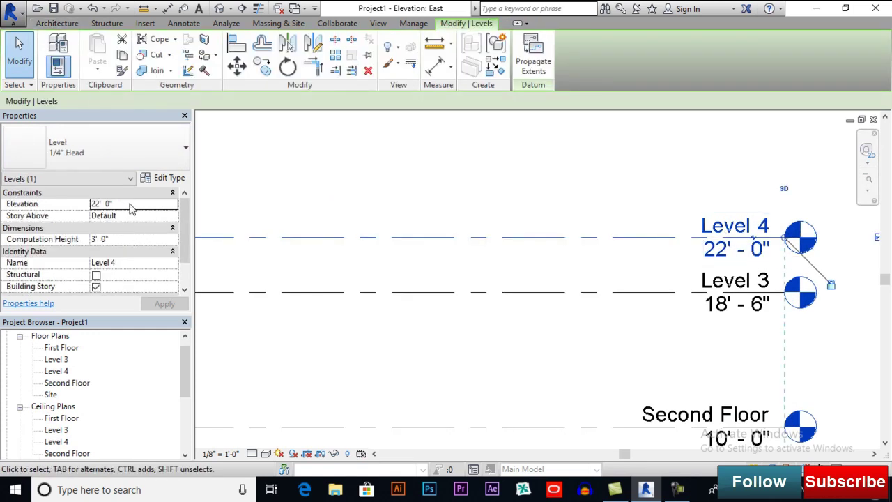
pyautogui.click(105, 203)
pyautogui.doubleClick(99, 203)
pyautogui.write('20')
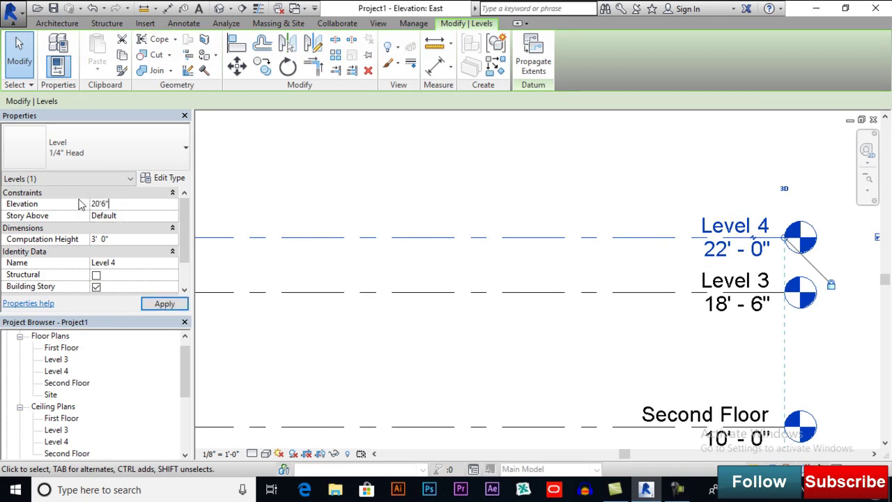
pyautogui.moveTo(214, 341)
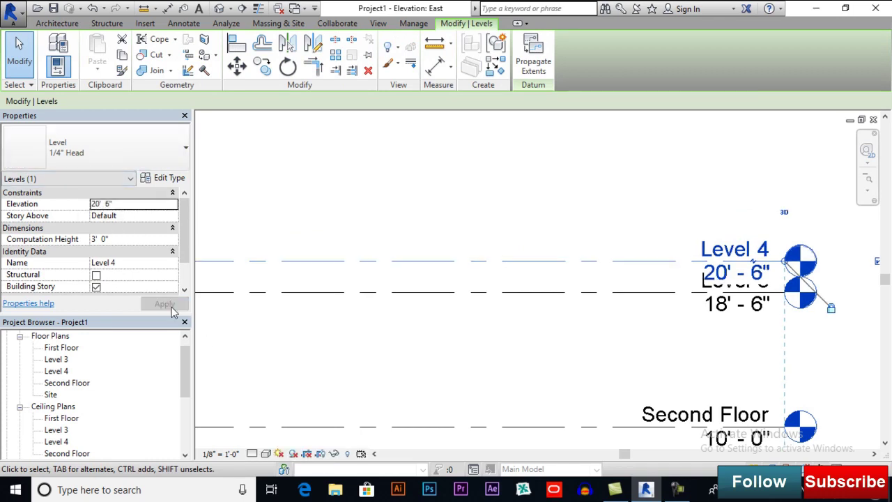
pyautogui.click(646, 313)
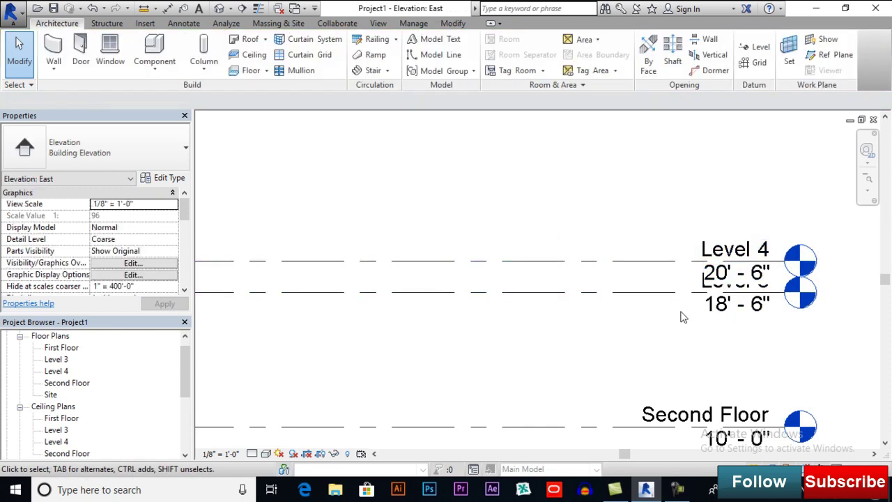
# - Rename Level 3 as Lower Roof and apply the new name to its corresponding views
pyautogui.click(725, 306)
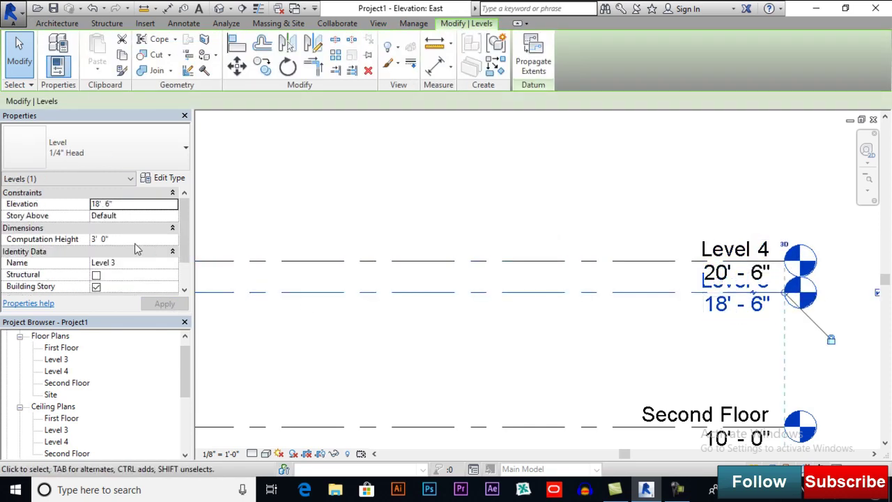
pyautogui.click(123, 264)
pyautogui.write('Lower Roof')
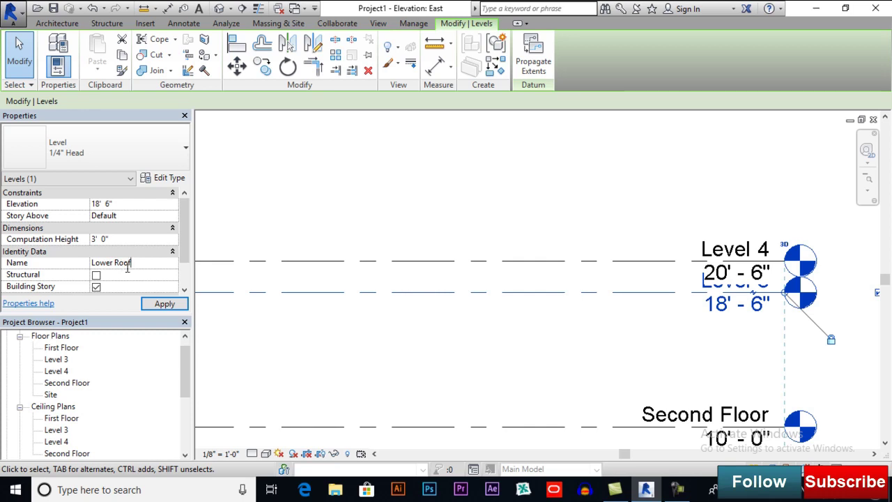
pyautogui.press('Return')
pyautogui.click(481, 252)
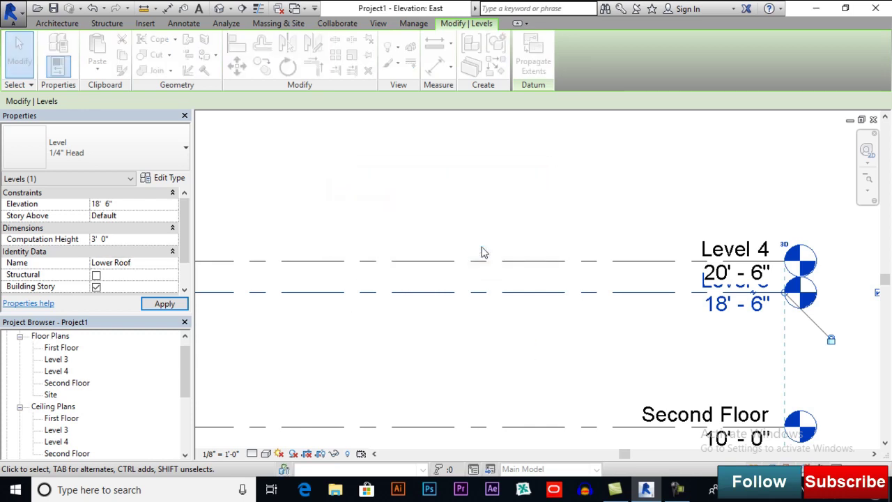
# - Rename Level 4 as Upper Room and apply the new name to its corresponding views
pyautogui.click(747, 249)
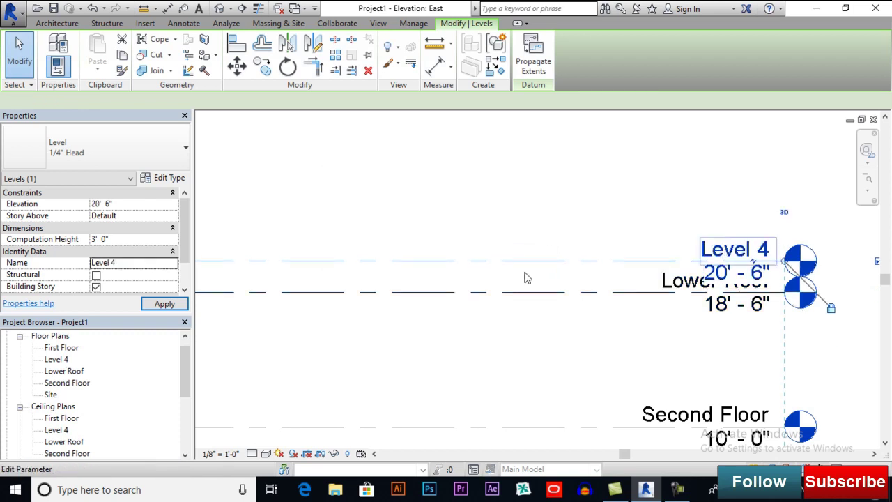
pyautogui.click(132, 262)
pyautogui.write('Upper Room')
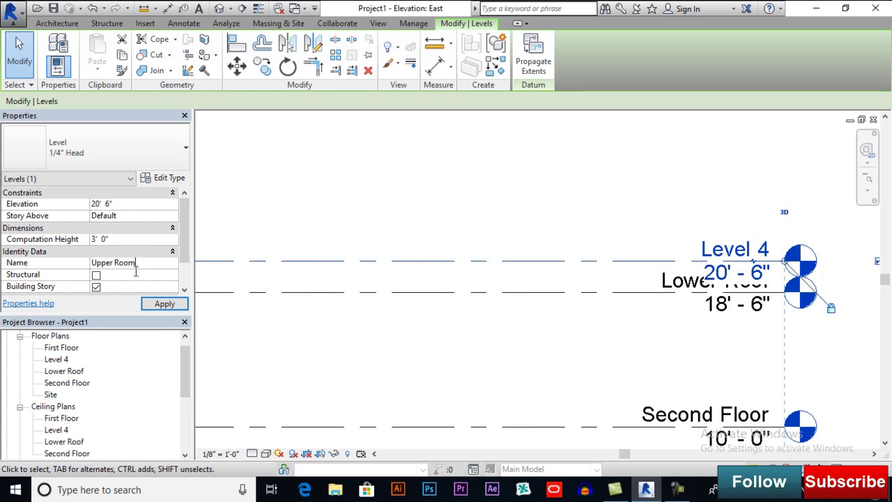
pyautogui.click(164, 304)
pyautogui.click(478, 254)
# - Correct the topmost level's name to Upper Roof and rename its corresponding views to match
pyautogui.scroll(-1, 609, 250)
pyautogui.scroll(-1, 609, 250)
pyautogui.moveTo(504, 311); pyautogui.dragTo(551, 259, button='middle')
pyautogui.scroll(-1, 589, 295)
pyautogui.scroll(2, 658, 235)
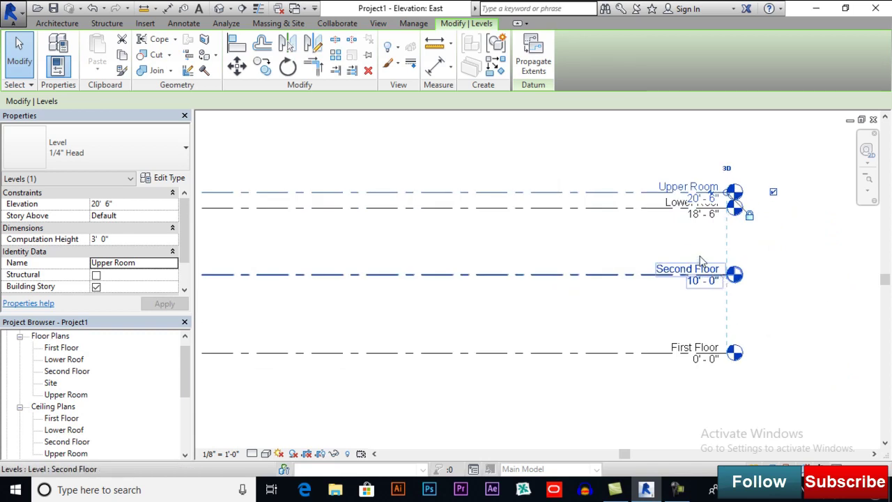
pyautogui.scroll(-1, 699, 257)
pyautogui.scroll(2, 707, 209)
pyautogui.click(680, 214)
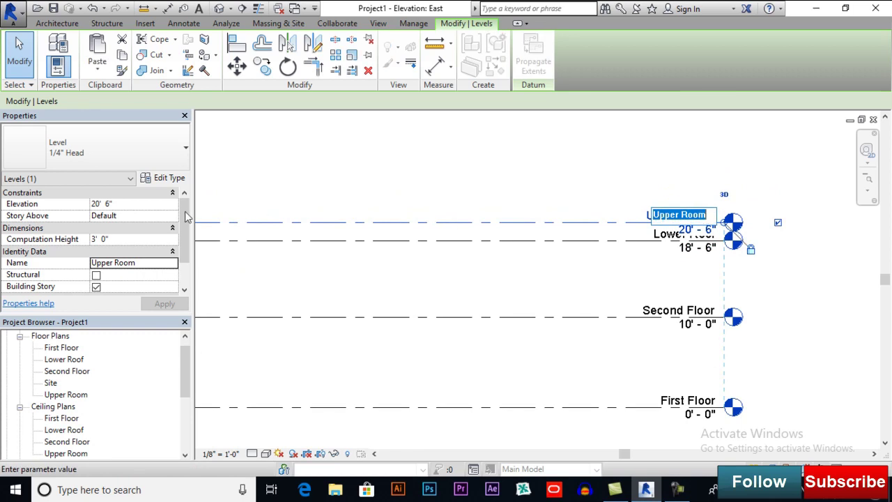
pyautogui.click(145, 263)
pyautogui.press('BackSpace')
pyautogui.write('f')
pyautogui.press('Return')
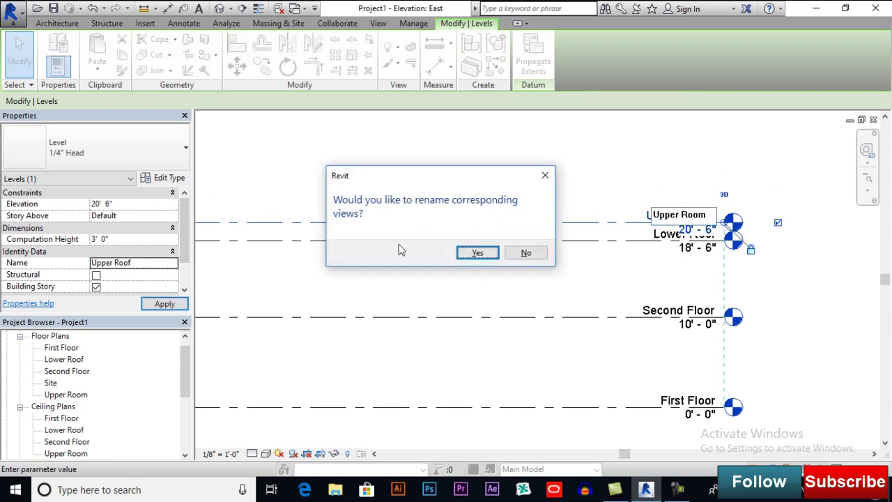
pyautogui.click(478, 253)
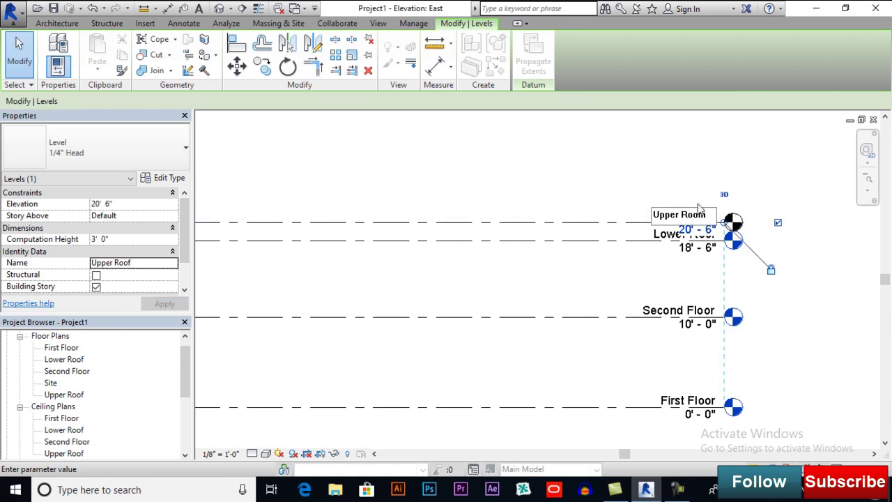
# - Draw a new level line below First Floor at about -3'-6", aligned with the ends of the levels above
pyautogui.scroll(-2, 474, 237)
pyautogui.moveTo(416, 316); pyautogui.dragTo(480, 275, button='middle')
pyautogui.scroll(-3, 623, 272)
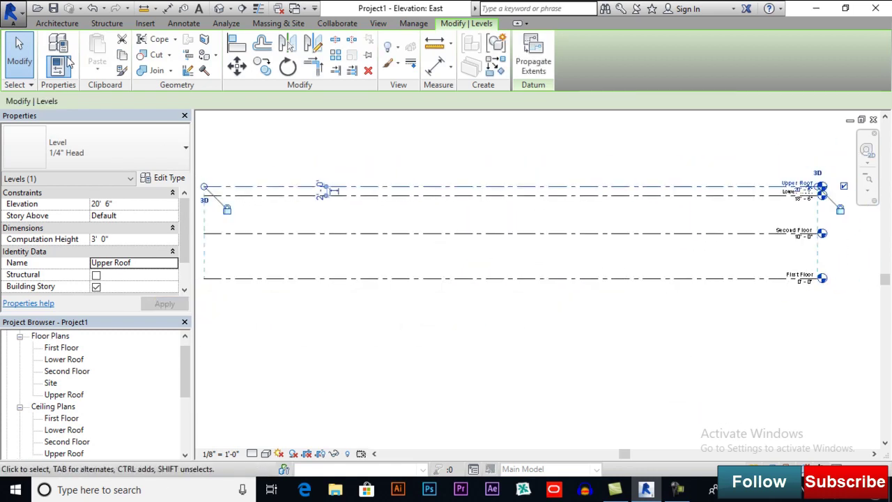
pyautogui.click(418, 345)
pyautogui.click(761, 46)
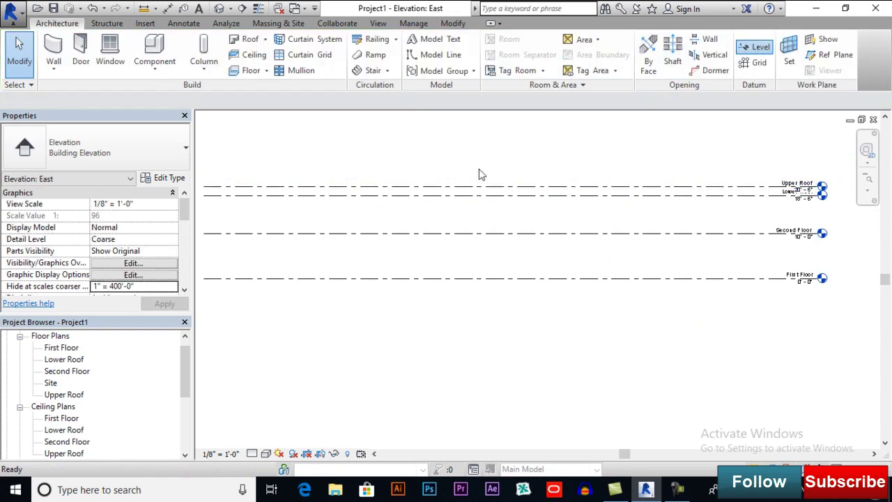
pyautogui.click(204, 279)
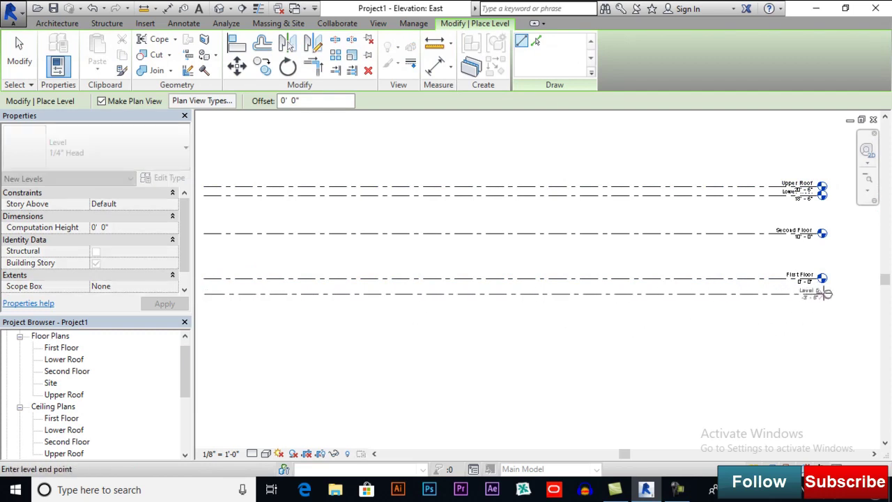
pyautogui.click(823, 293)
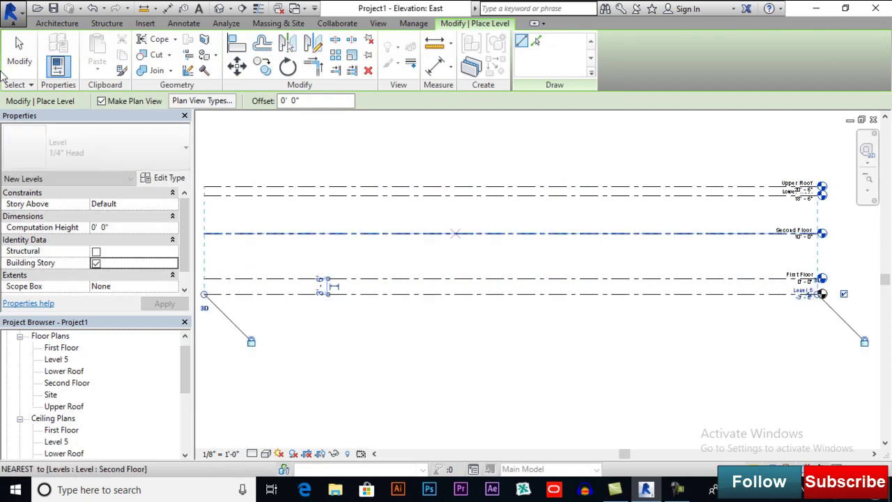
pyautogui.press('Escape')
pyautogui.press('Escape')
# - Set the elevation of the new level below First Floor to -2'-0"
pyautogui.scroll(4, 714, 321)
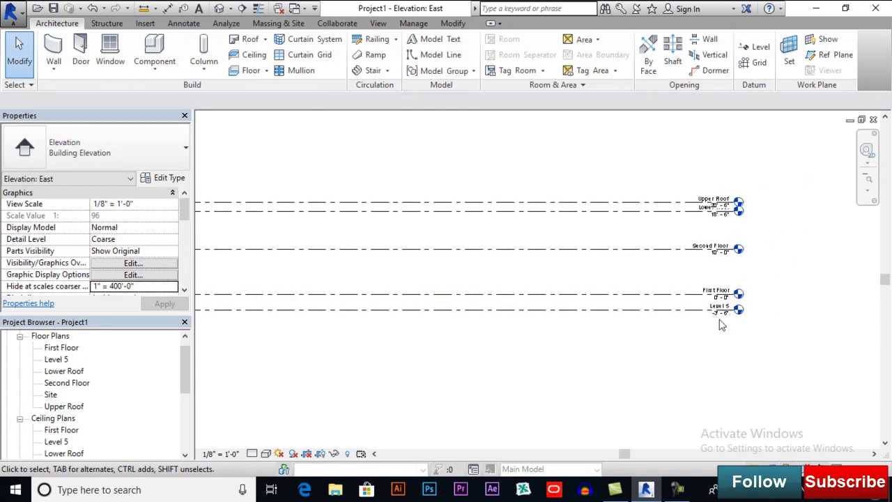
pyautogui.scroll(2, 717, 321)
pyautogui.click(577, 293)
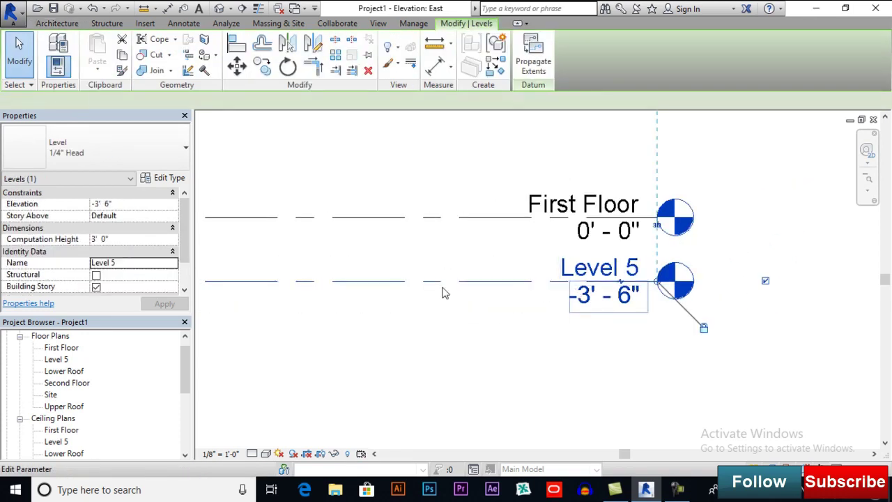
pyautogui.click(130, 203)
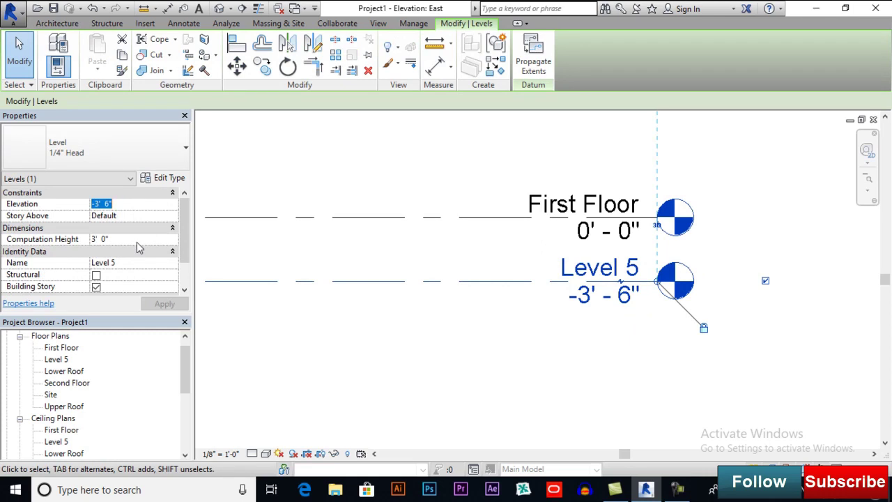
pyautogui.write("-2'")
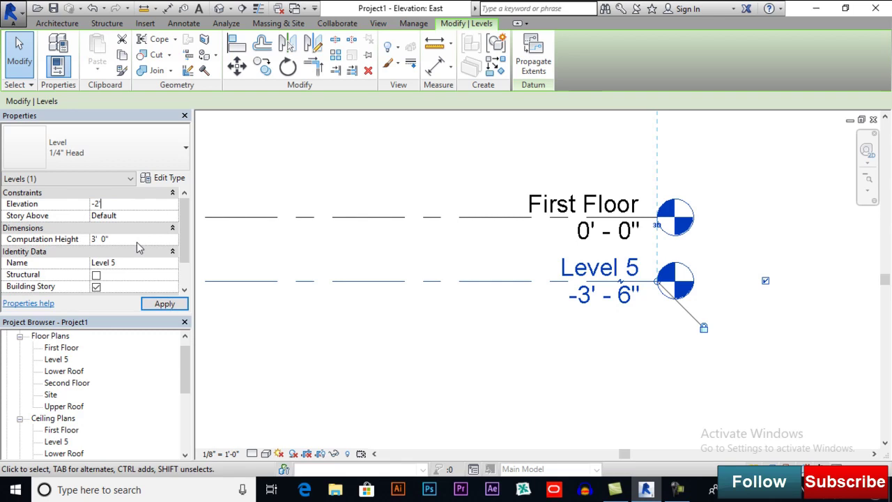
# - Rename Level 5 as T.O.Footing and apply the new name to its corresponding views
pyautogui.click(139, 263)
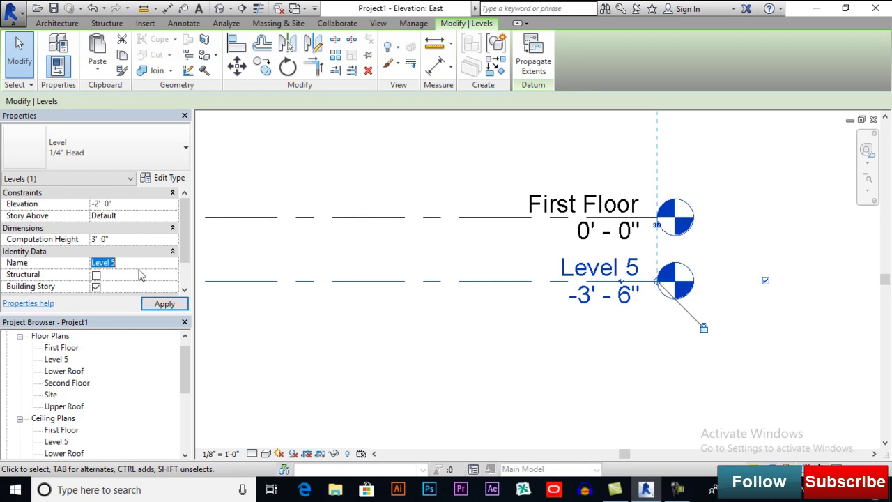
pyautogui.write('T.O.Footing')
pyautogui.click(154, 304)
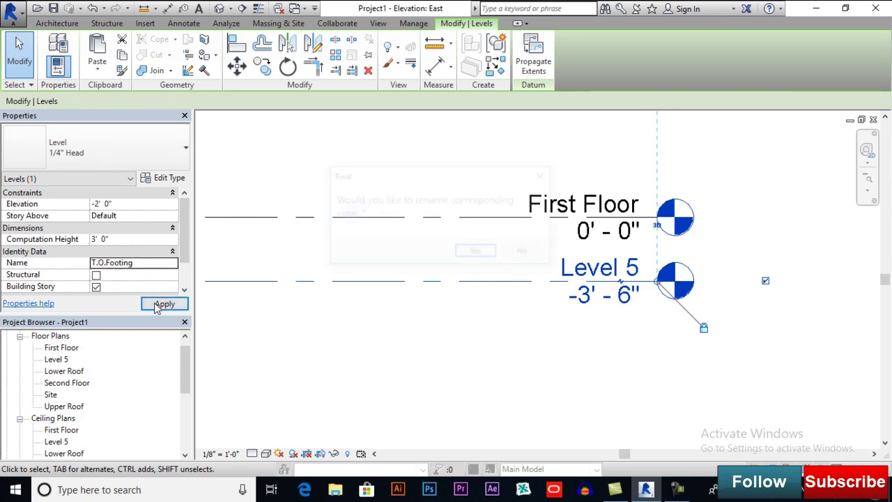
pyautogui.click(472, 256)
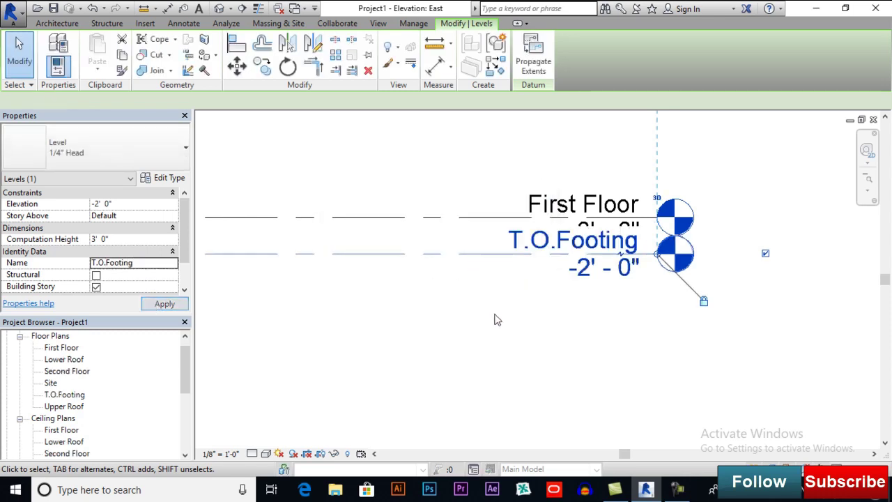
pyautogui.click(501, 325)
# - Open the Site floor plan view
pyautogui.scroll(-5, 508, 340)
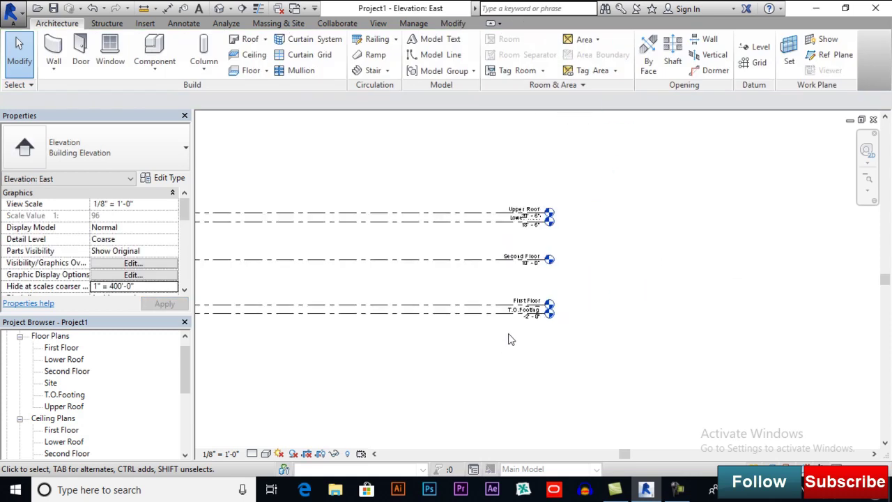
pyautogui.moveTo(506, 295); pyautogui.dragTo(422, 303, button='middle')
pyautogui.scroll(1, 557, 326)
pyautogui.scroll(2, 622, 292)
pyautogui.scroll(-2, 623, 291)
pyautogui.scroll(1, 189, 346)
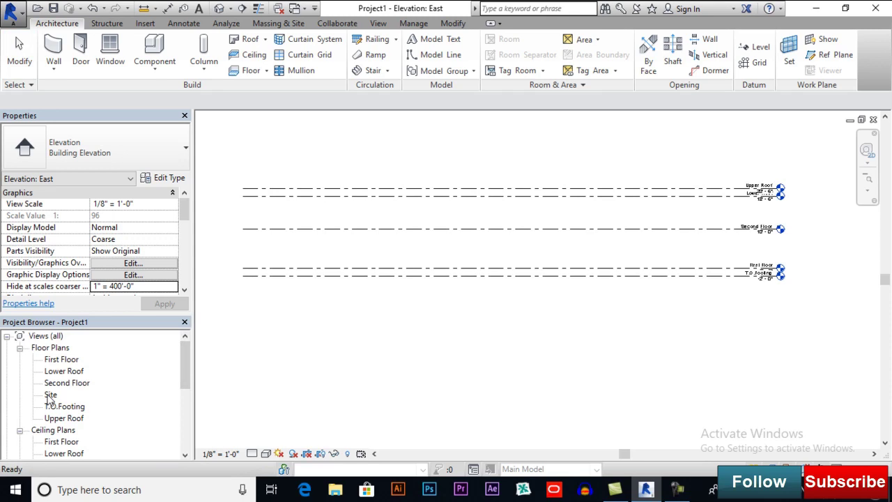
pyautogui.doubleClick(50, 396)
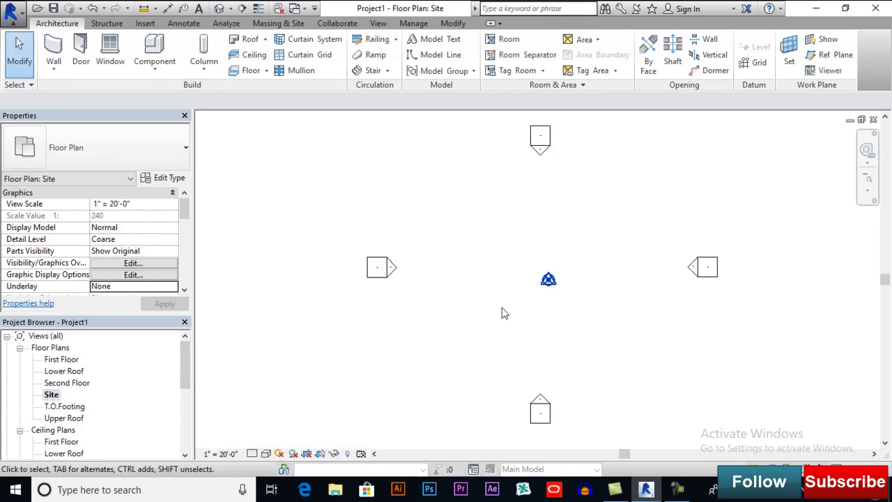
# - Draw a vertical reference plane between the west elevation marker and the project base point
pyautogui.scroll(1, 576, 281)
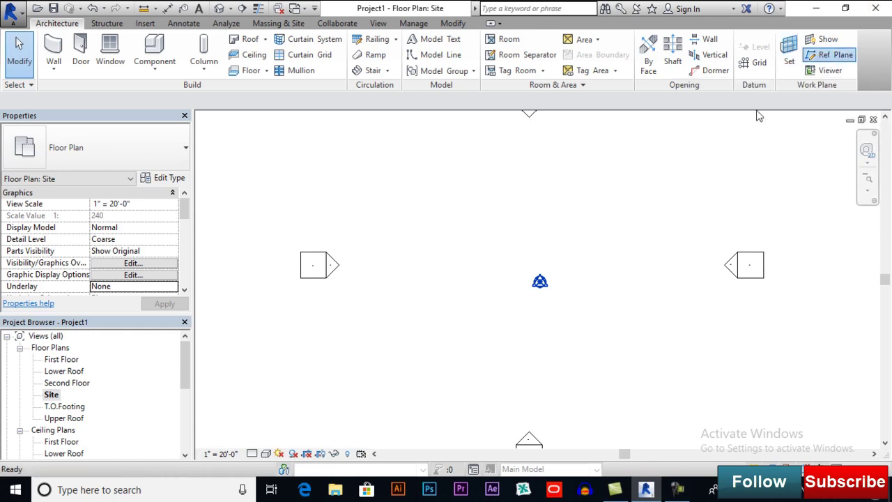
pyautogui.click(830, 55)
pyautogui.click(449, 206)
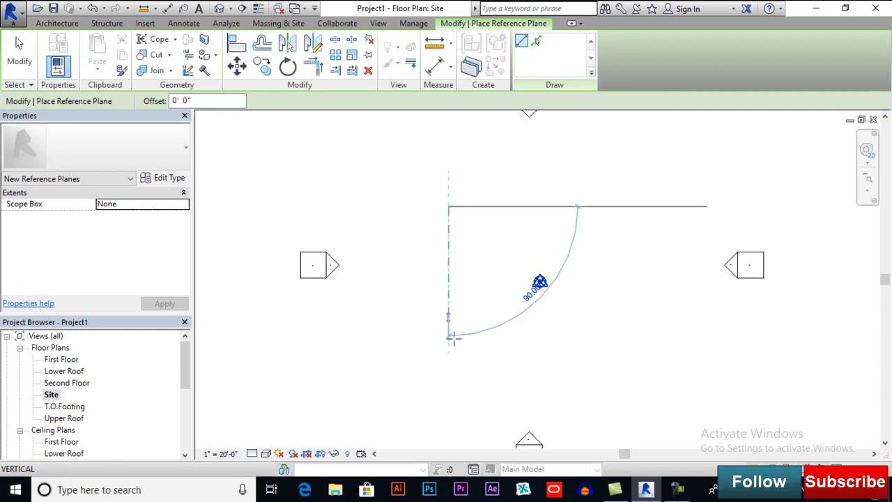
pyautogui.click(450, 385)
# - Draw a second vertical reference plane 20'-0" to the right of the first, matching its length
pyautogui.scroll(2, 504, 221)
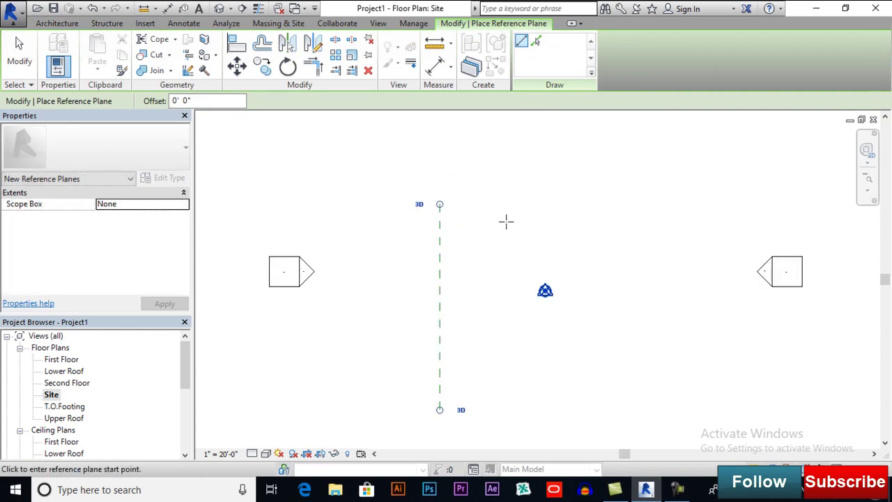
pyautogui.click(430, 202)
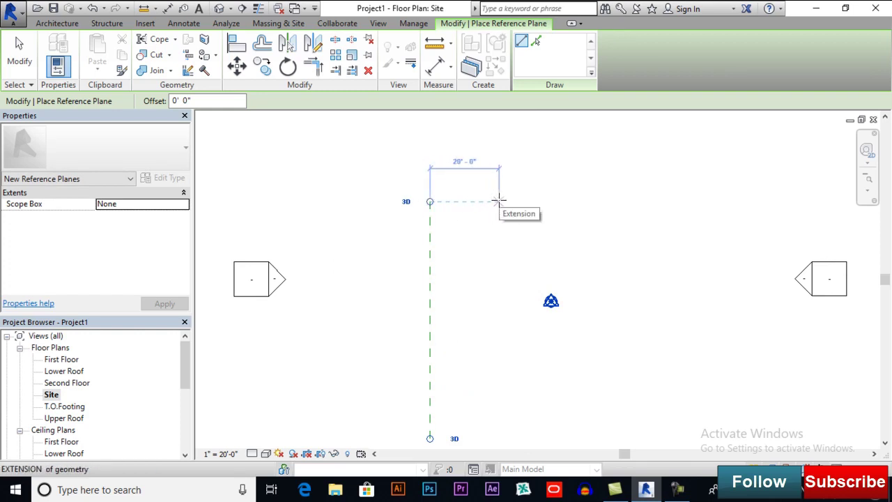
pyautogui.click(500, 202)
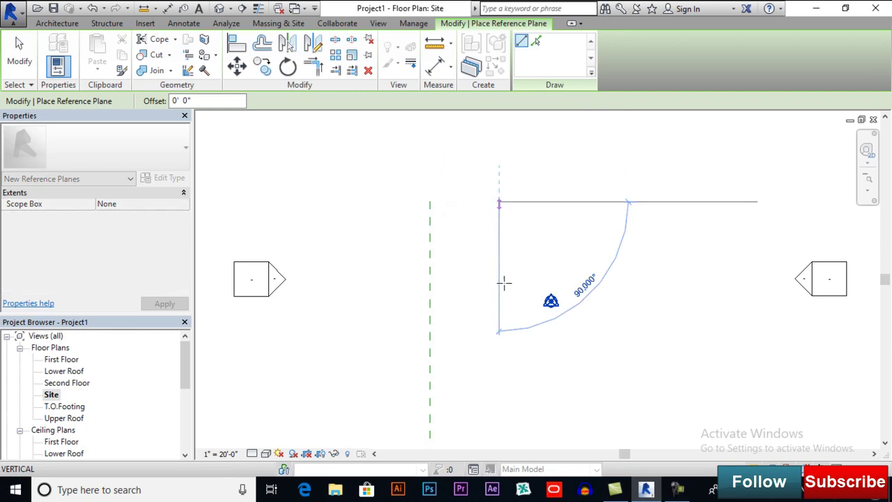
pyautogui.click(493, 439)
# - Draw a third vertical reference plane 8'-0" to the right of the second, with its ends aligned to the others
pyautogui.moveTo(537, 358); pyautogui.dragTo(486, 345, button='middle')
pyautogui.scroll(1, 501, 265)
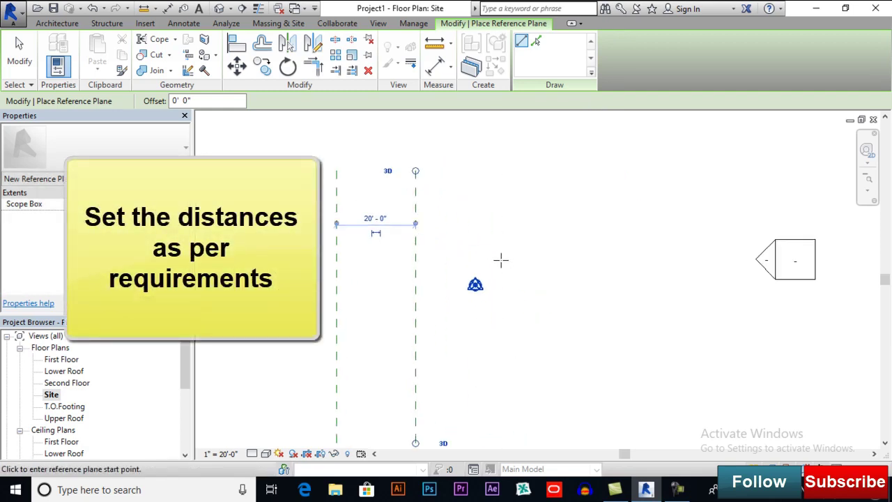
pyautogui.click(448, 171)
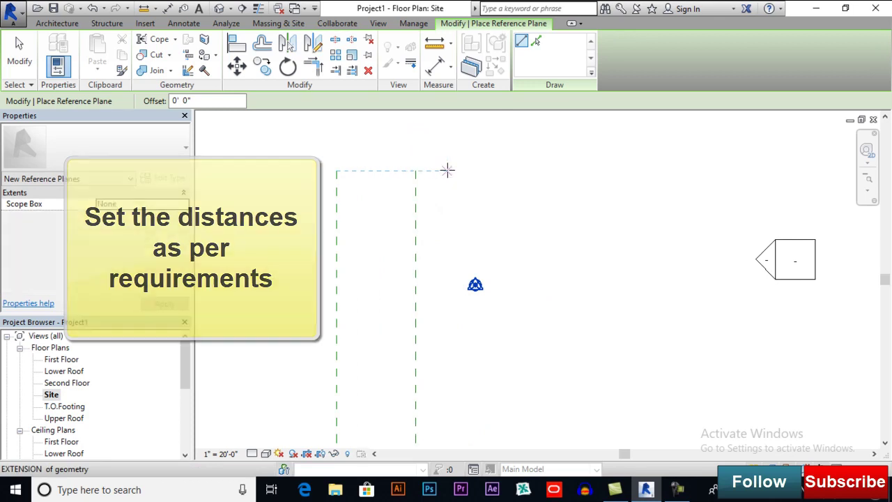
pyautogui.scroll(-1, 454, 278)
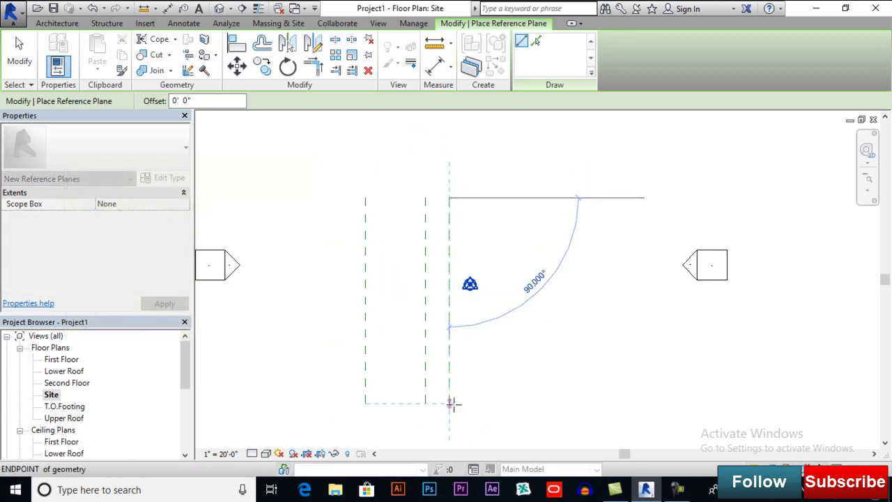
pyautogui.click(452, 403)
# - Draw a fourth vertical reference plane 15'-0" to the right of the third, with its ends aligned to the others
pyautogui.scroll(2, 490, 175)
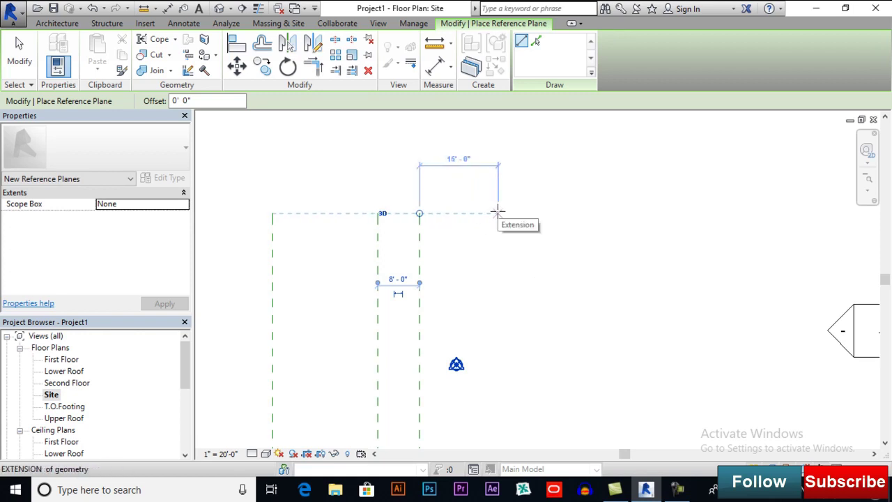
pyautogui.click(498, 211)
pyautogui.scroll(-2, 498, 212)
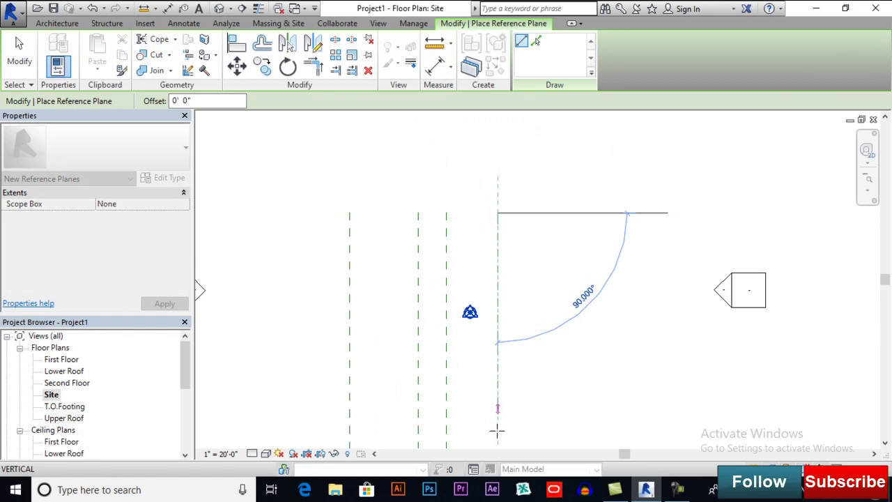
pyautogui.scroll(-1, 478, 286)
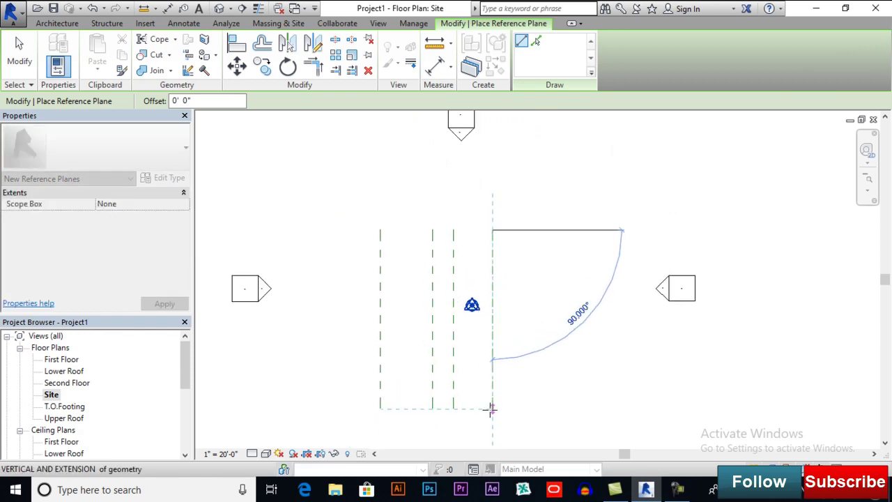
pyautogui.click(492, 408)
# - Draw a fifth vertical reference plane 8'-0" to the right of the fourth, with its ends aligned to the others
pyautogui.scroll(2, 520, 230)
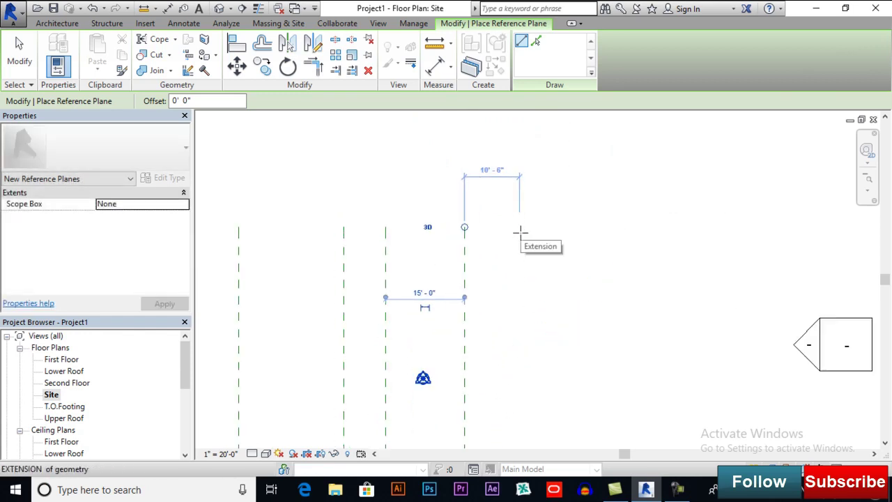
pyautogui.click(470, 227)
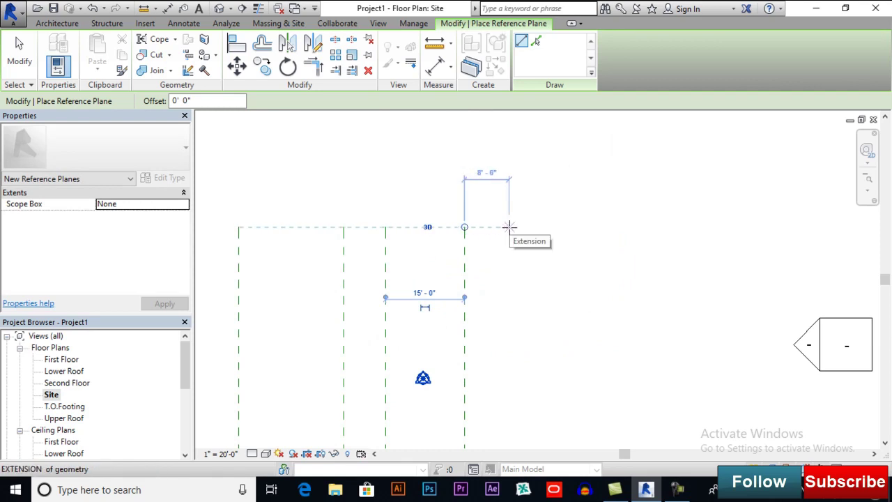
pyautogui.click(506, 227)
pyautogui.click(505, 228)
pyautogui.scroll(-4, 506, 202)
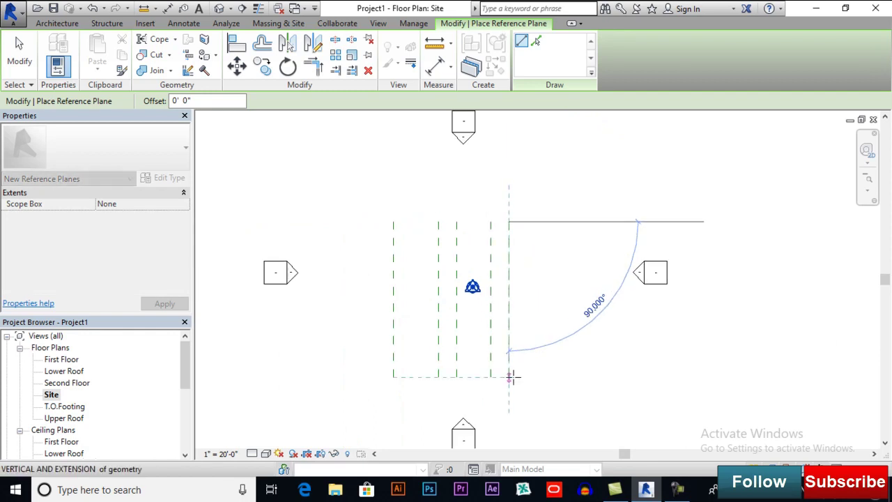
pyautogui.click(510, 375)
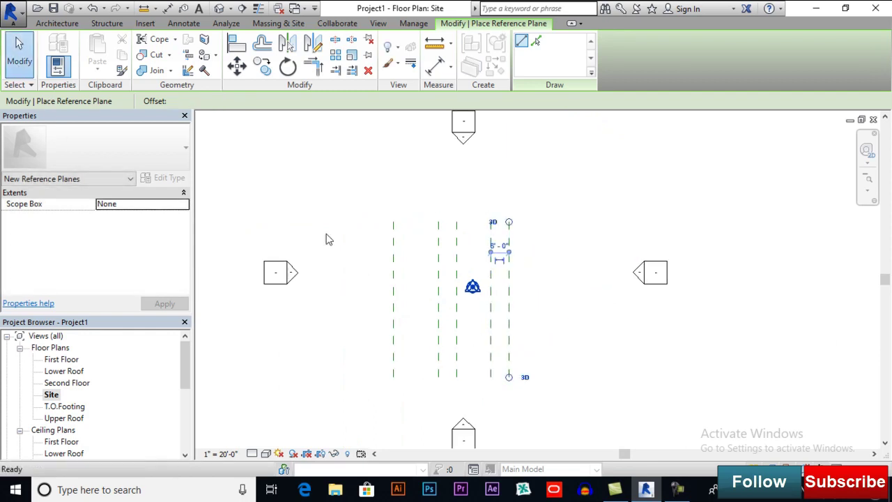
# - Draw a horizontal reference plane across the upper part of the five vertical planes, extending past the outermost ones on both sides
pyautogui.click(28, 69)
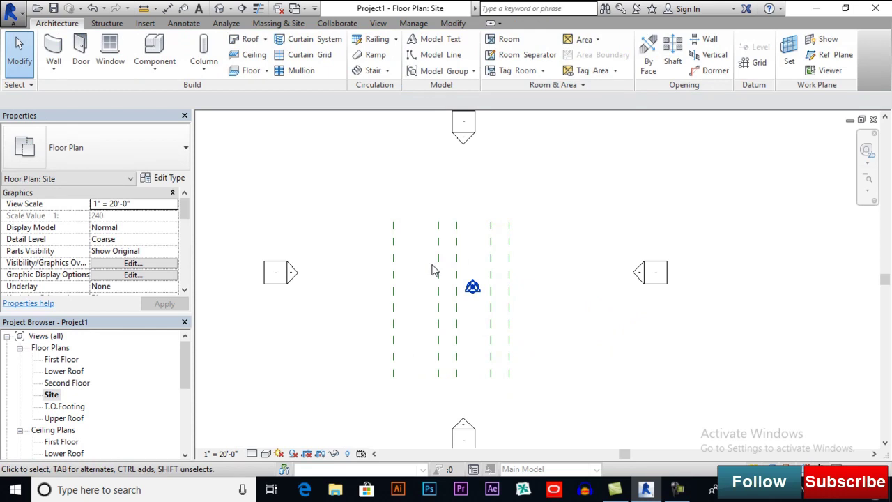
pyautogui.scroll(2, 421, 260)
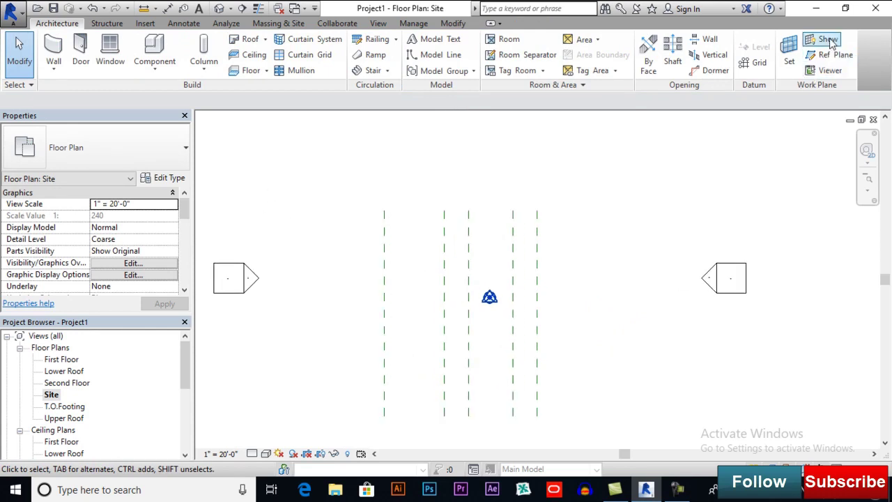
pyautogui.click(833, 55)
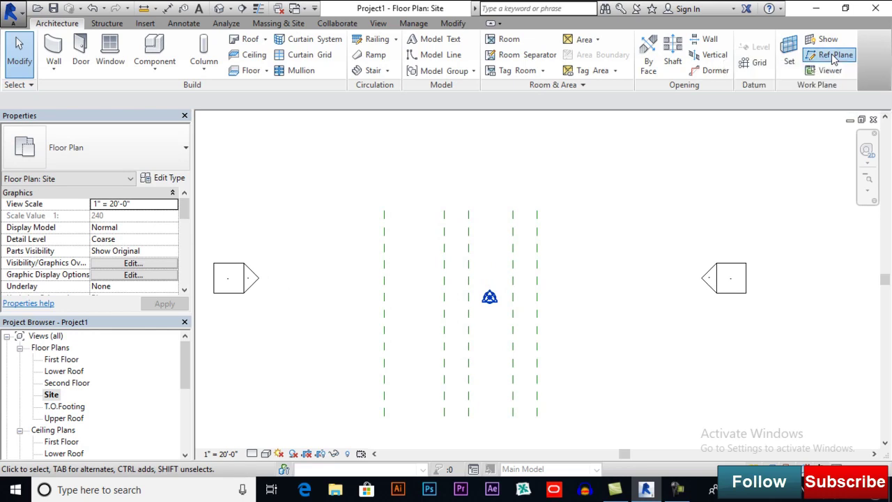
pyautogui.click(348, 257)
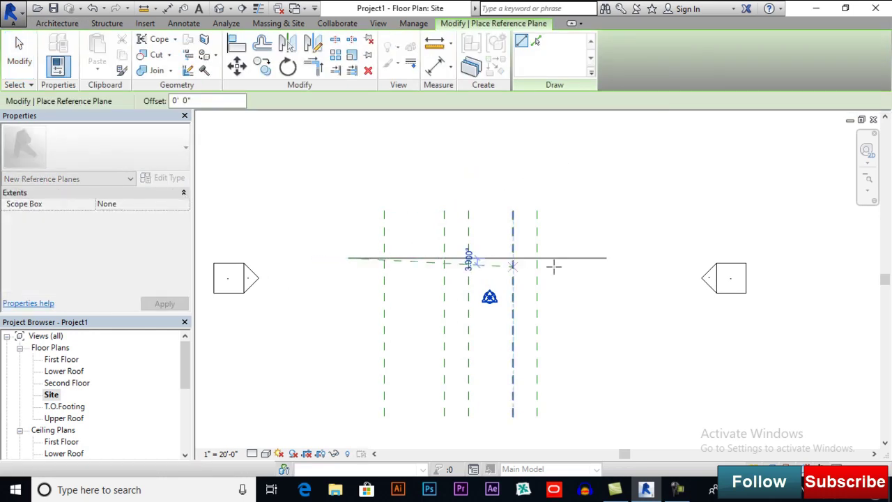
pyautogui.click(622, 256)
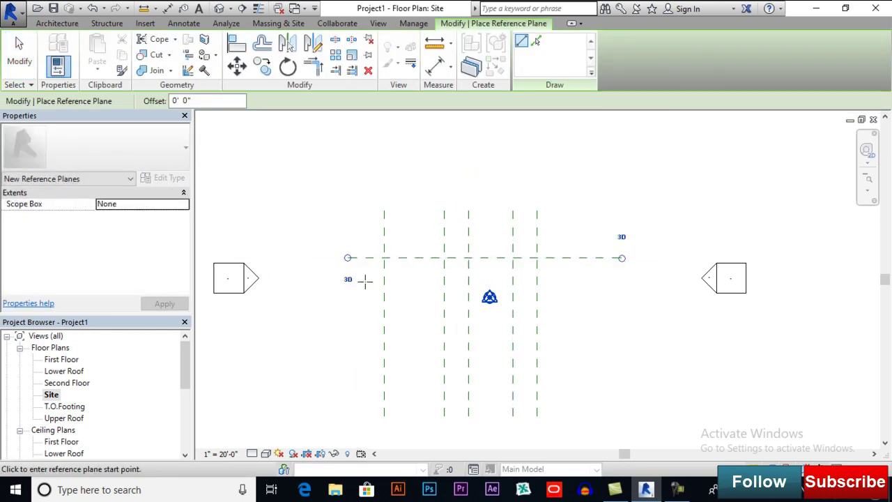
# - Draw a second horizontal reference plane 3'-0" below the first, with its ends aligned to it
pyautogui.moveTo(364, 281); pyautogui.dragTo(493, 241, button='middle')
pyautogui.scroll(2, 462, 233)
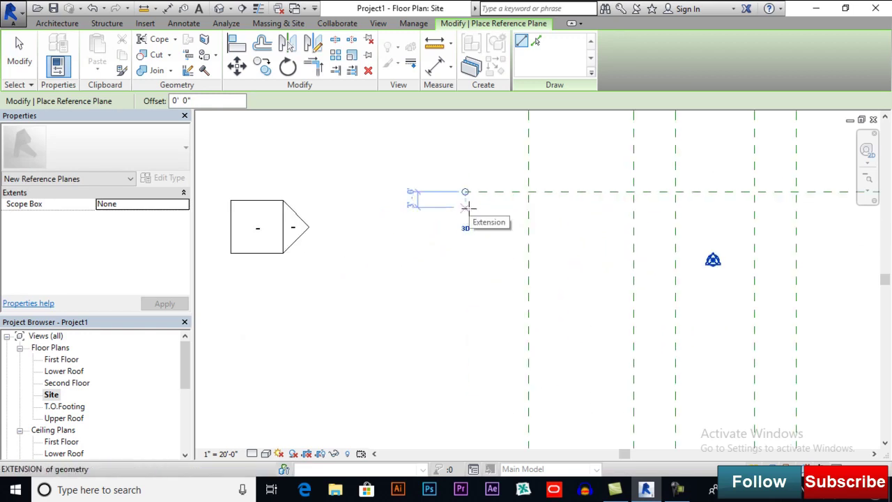
pyautogui.click(465, 206)
pyautogui.scroll(-2, 469, 206)
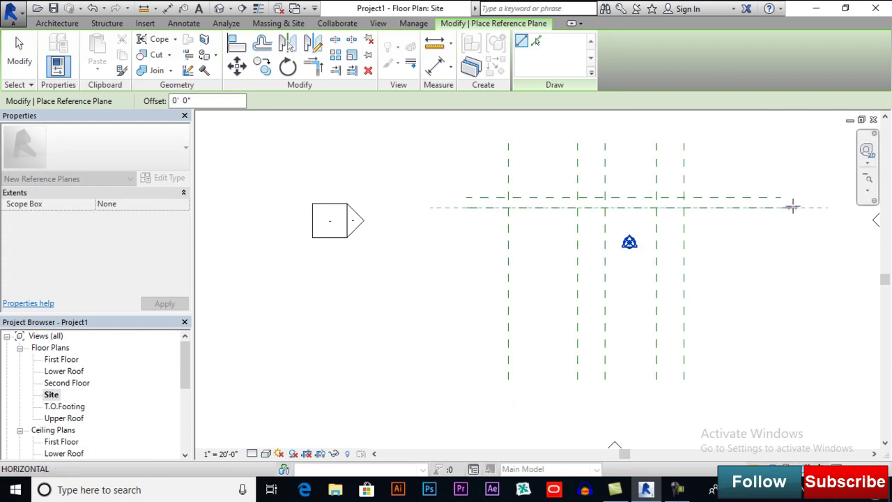
pyautogui.click(781, 207)
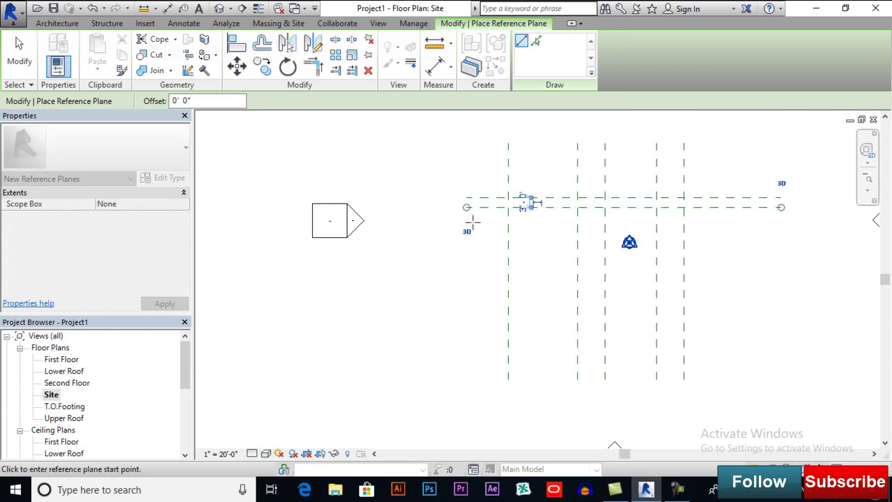
# - Draw a third horizontal reference plane 11'-0" below the second, with its ends aligned to the others
pyautogui.scroll(2, 472, 222)
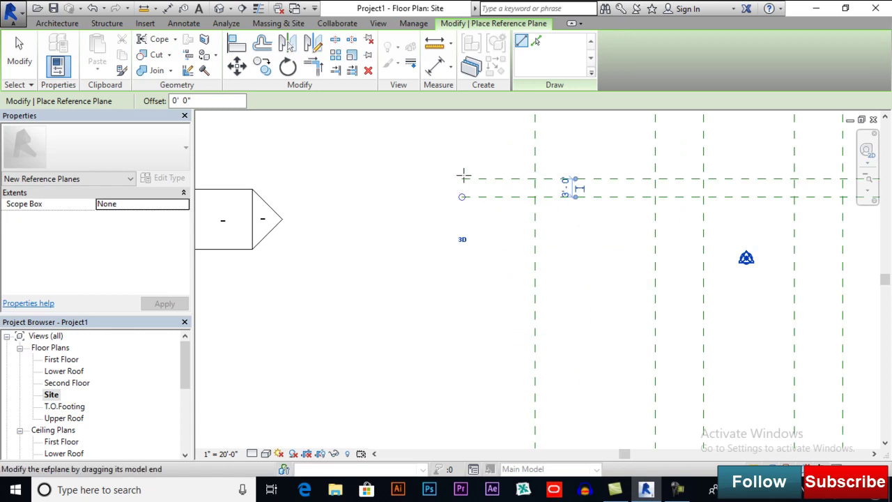
pyautogui.click(464, 263)
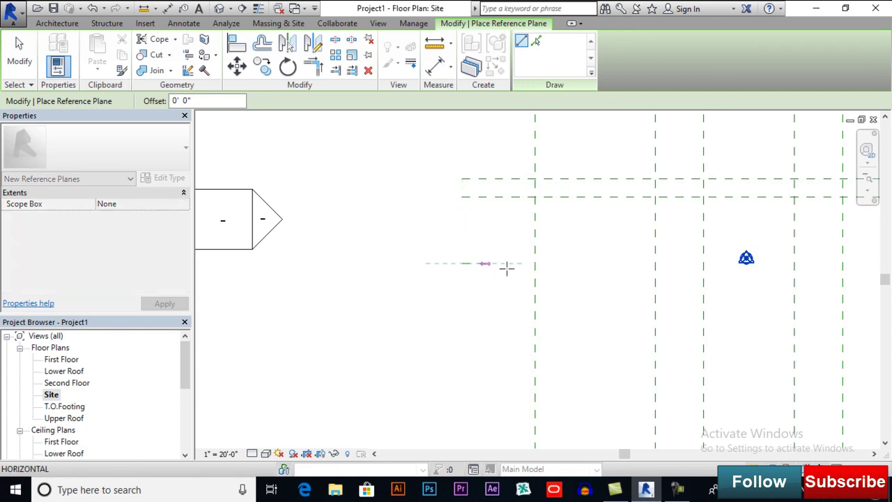
pyautogui.scroll(-2, 599, 264)
pyautogui.scroll(-1, 841, 263)
pyautogui.scroll(-1, 840, 263)
pyautogui.moveTo(839, 258); pyautogui.dragTo(698, 263, button='middle')
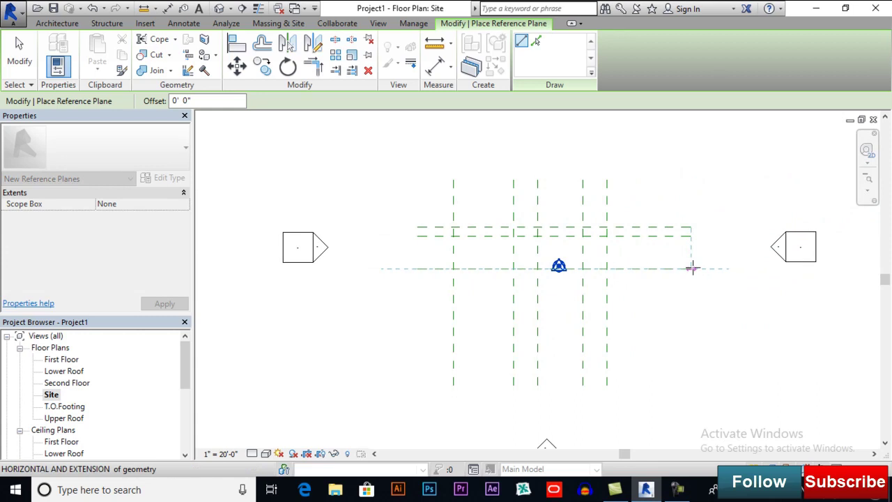
pyautogui.click(692, 268)
# - Draw a fourth horizontal reference plane 8'-6" below the third, with its ends aligned to the others
pyautogui.scroll(1, 479, 279)
pyautogui.moveTo(474, 278); pyautogui.dragTo(519, 219, button='middle')
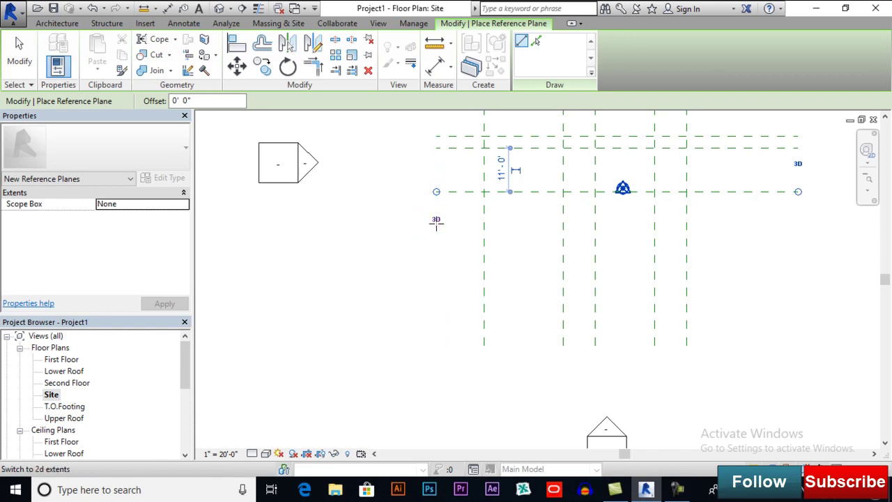
pyautogui.click(437, 224)
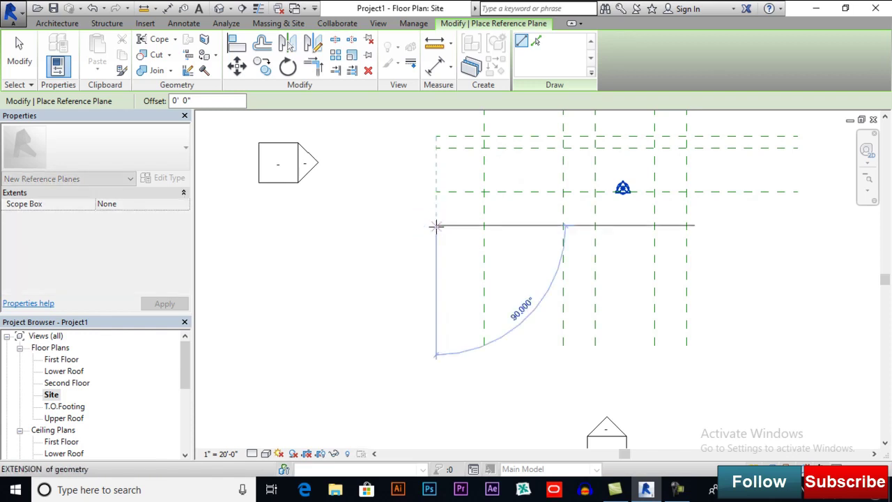
pyautogui.click(799, 224)
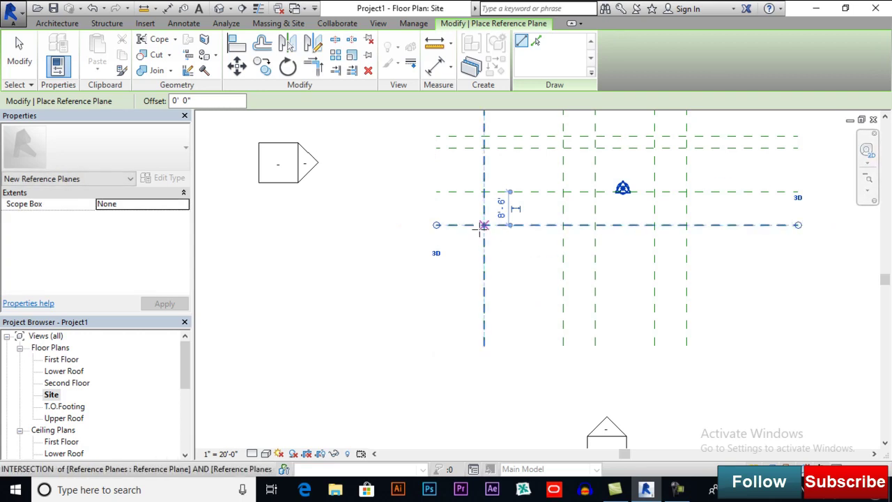
# - Draw a fifth horizontal reference plane about 8'-0" below the fourth, with its ends aligned to the others, and finish placing planes
pyautogui.scroll(3, 436, 225)
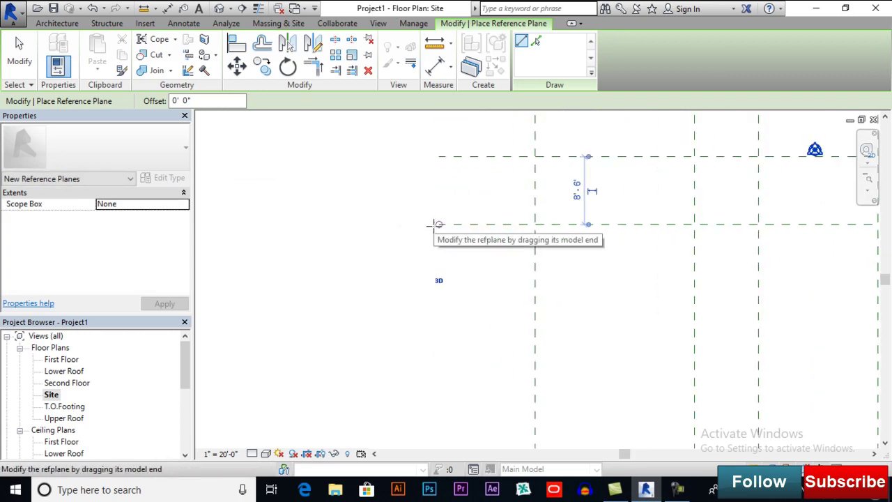
pyautogui.click(439, 286)
pyautogui.scroll(-3, 440, 287)
pyautogui.scroll(-2, 476, 281)
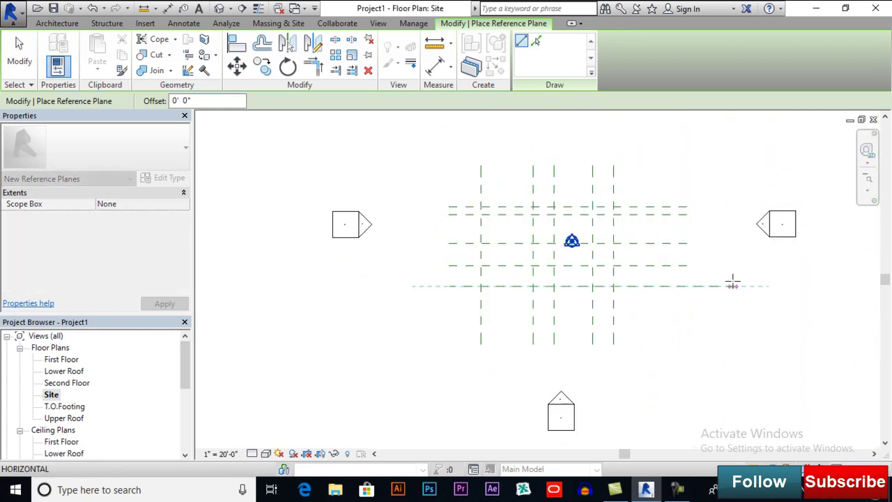
pyautogui.click(687, 285)
pyautogui.press('Escape')
pyautogui.press('Escape')
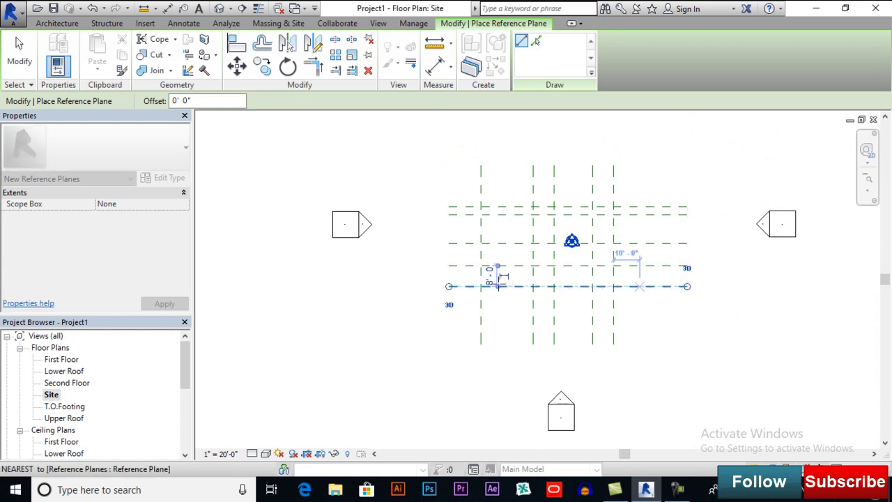
# - Set the spacing between the two lowest horizontal reference planes to 7'
pyautogui.scroll(2, 474, 300)
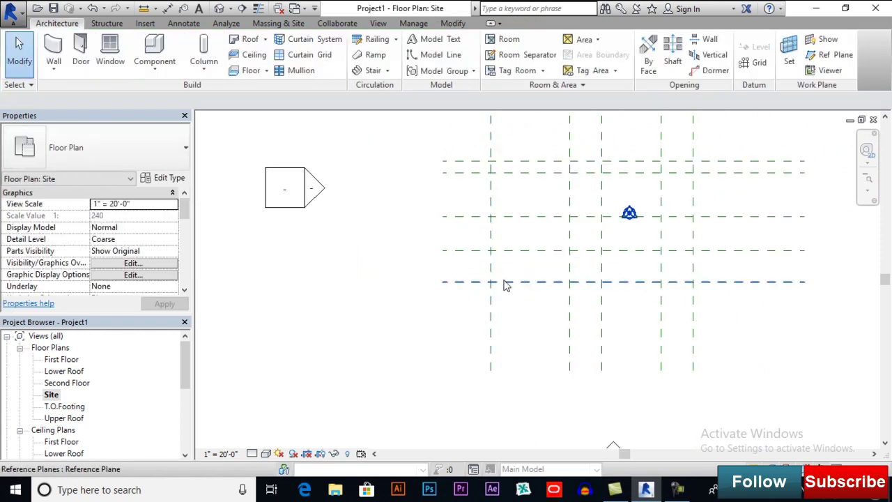
pyautogui.click(504, 282)
pyautogui.click(510, 267)
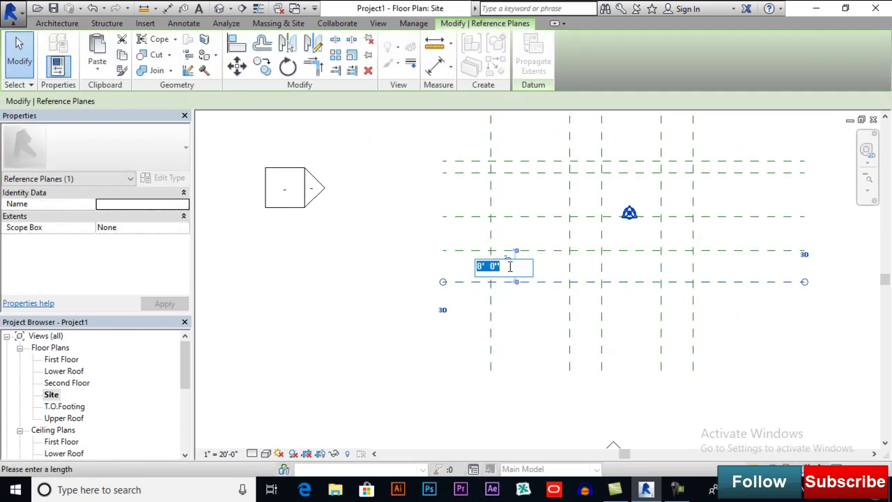
pyautogui.write("7'")
pyautogui.press('Return')
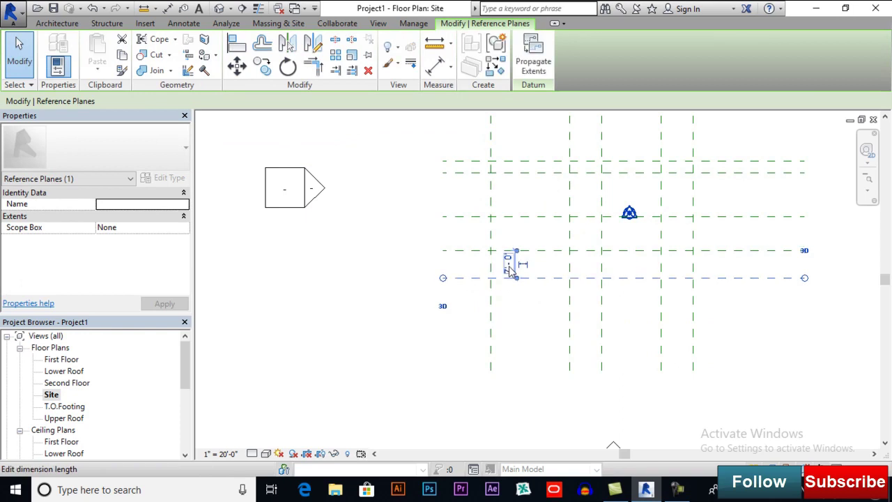
pyautogui.press('Escape')
# - Shorten the lower ends of the two rightmost vertical reference planes to the same height, closer to the lowest horizontal plane
pyautogui.scroll(-3, 530, 293)
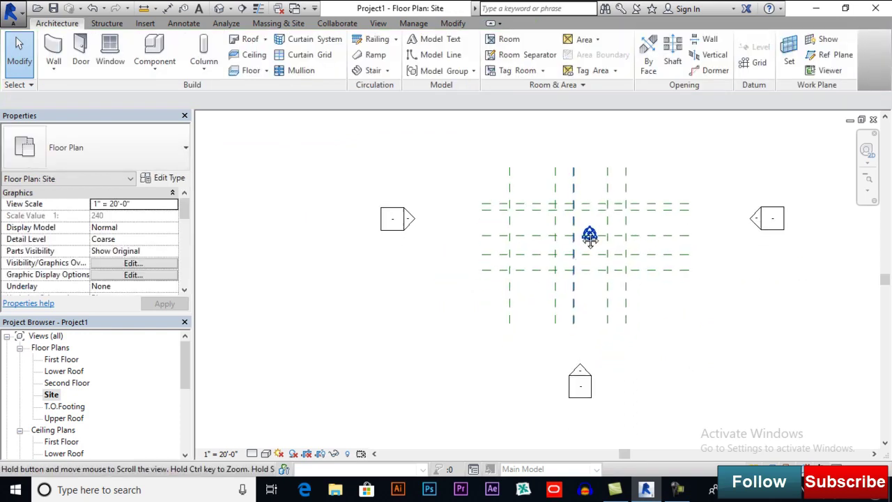
pyautogui.moveTo(636, 213); pyautogui.dragTo(602, 259, button='middle')
pyautogui.moveTo(649, 166); pyautogui.dragTo(547, 305)
pyautogui.click(694, 308)
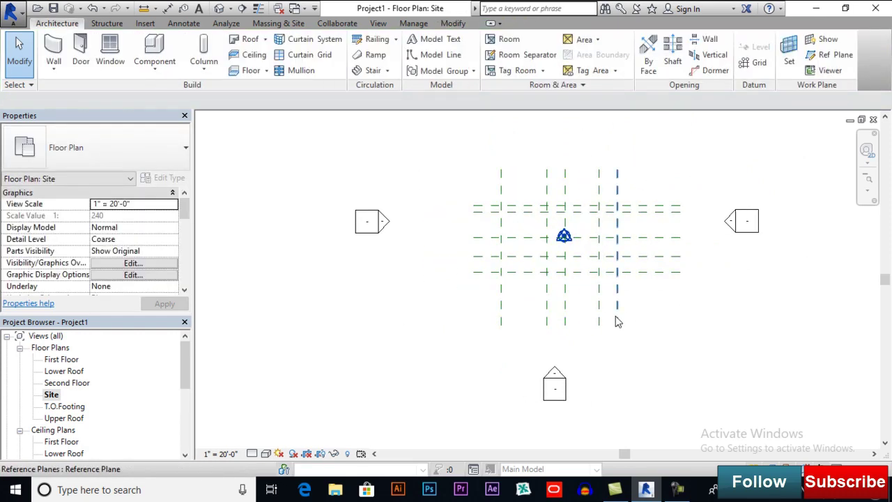
pyautogui.click(617, 319)
pyautogui.moveTo(618, 326); pyautogui.dragTo(599, 304)
pyautogui.click(604, 328)
pyautogui.click(599, 321)
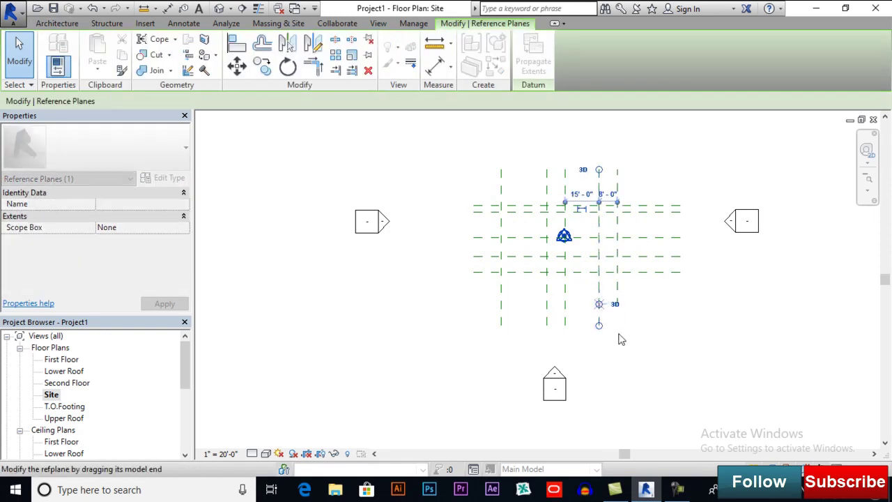
# - Shorten the lower ends of the remaining three vertical reference planes to align with the two already shortened
pyautogui.scroll(3, 618, 333)
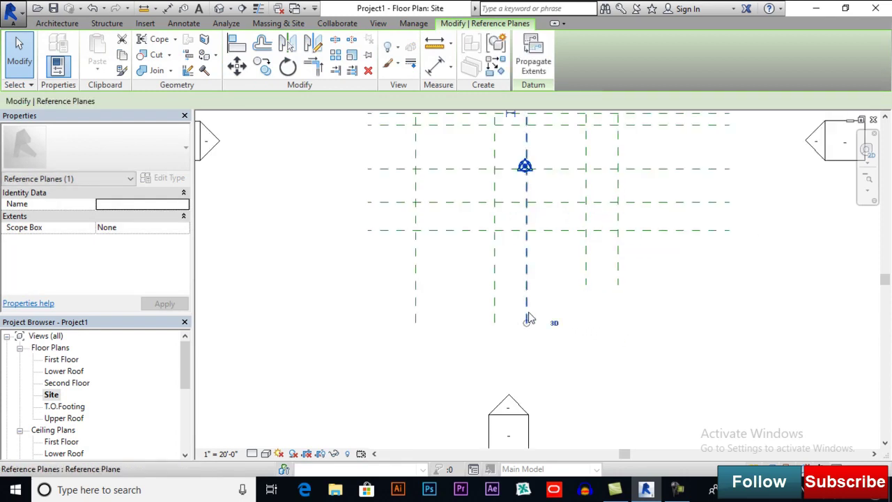
pyautogui.moveTo(527, 322); pyautogui.dragTo(526, 284)
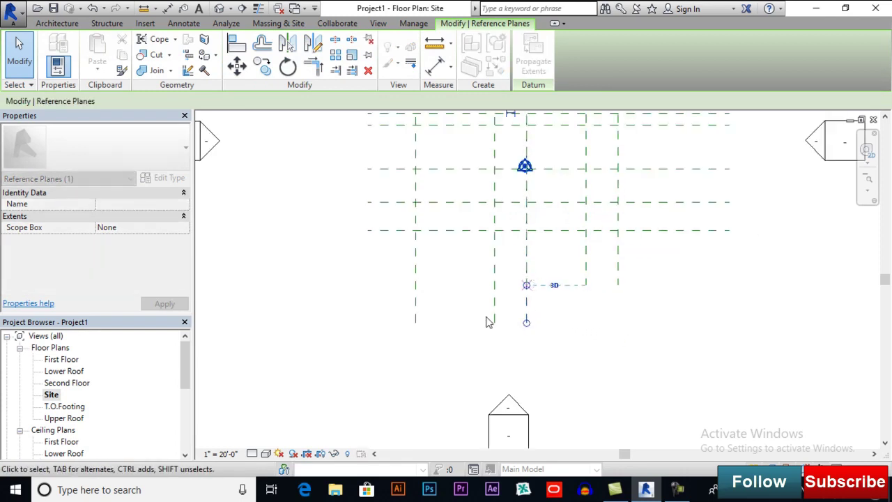
pyautogui.click(494, 319)
pyautogui.click(497, 325)
pyautogui.moveTo(497, 327); pyautogui.dragTo(495, 285)
pyautogui.click(417, 323)
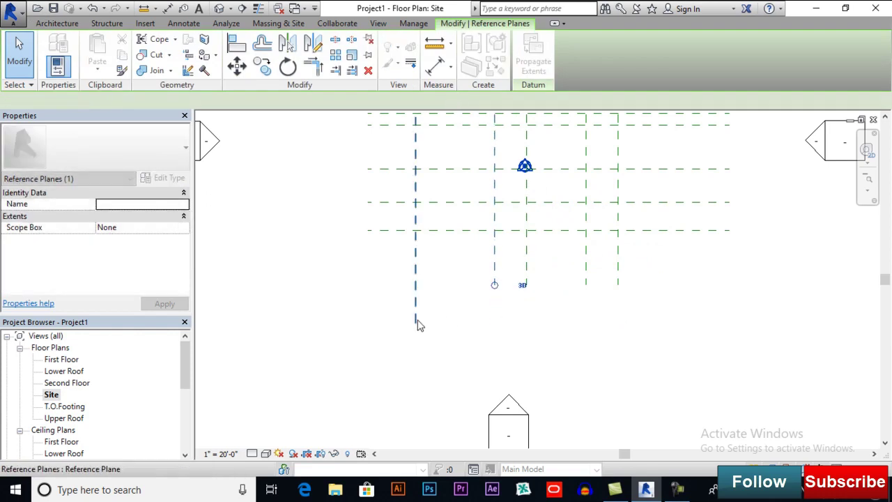
pyautogui.moveTo(416, 322); pyautogui.dragTo(416, 284)
pyautogui.click(468, 326)
pyautogui.scroll(-3, 468, 325)
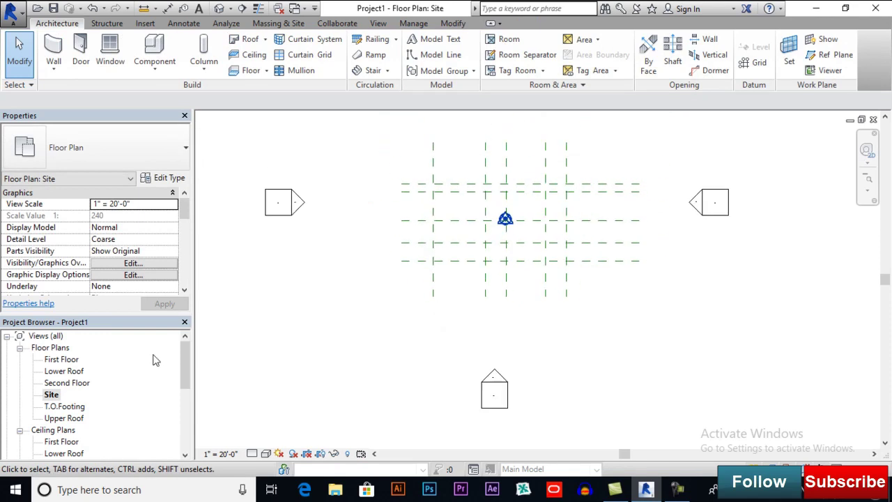
# - Open the First Floor plan and start an architectural wall of type Generic - 12"
pyautogui.doubleClick(58, 361)
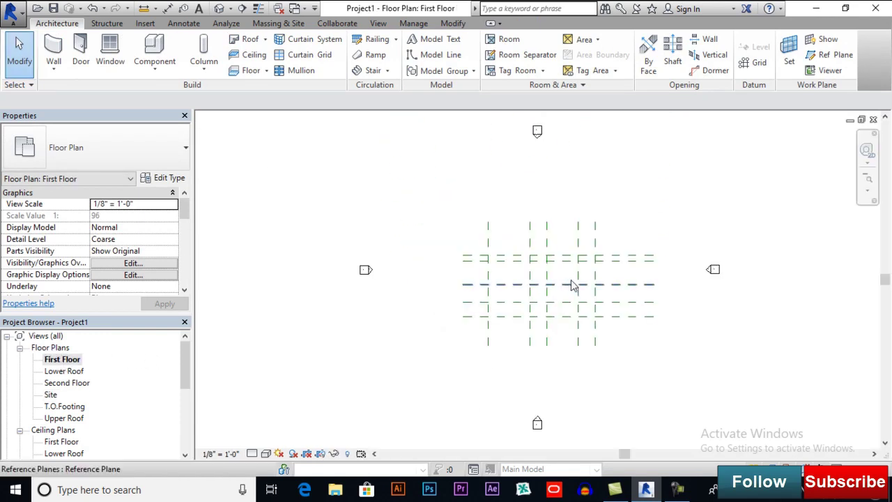
pyautogui.scroll(3, 573, 286)
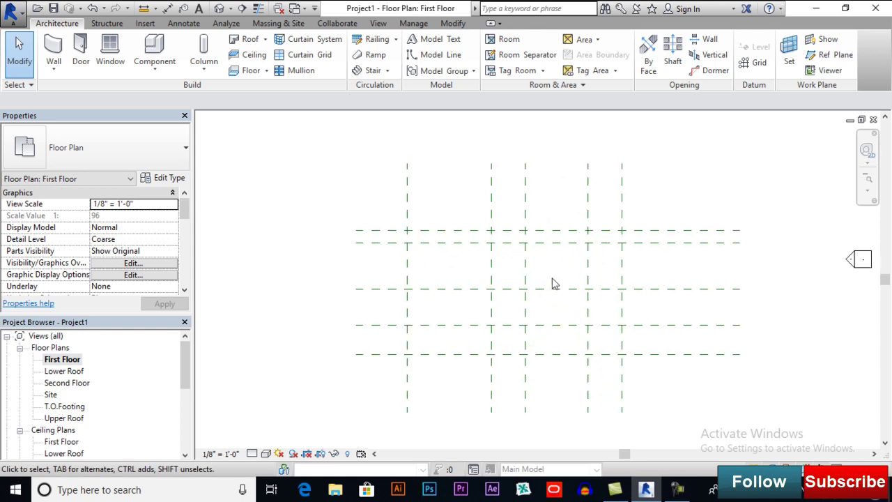
pyautogui.click(53, 69)
pyautogui.click(60, 95)
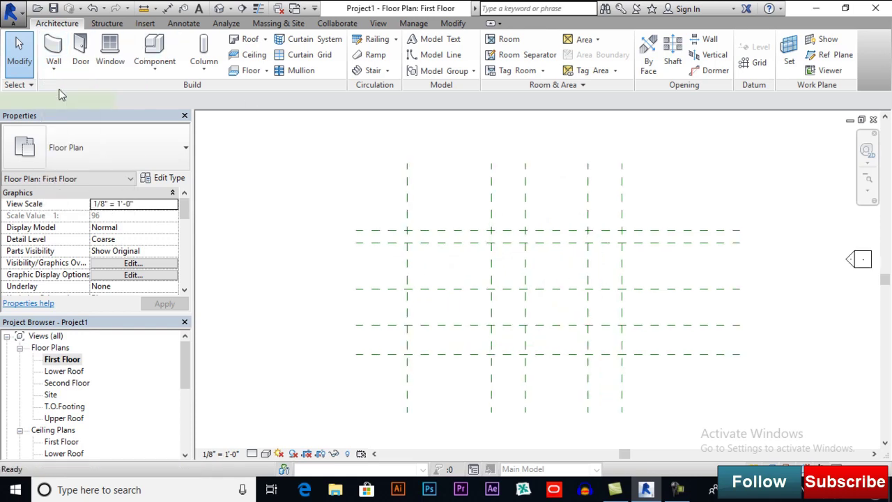
pyautogui.click(169, 162)
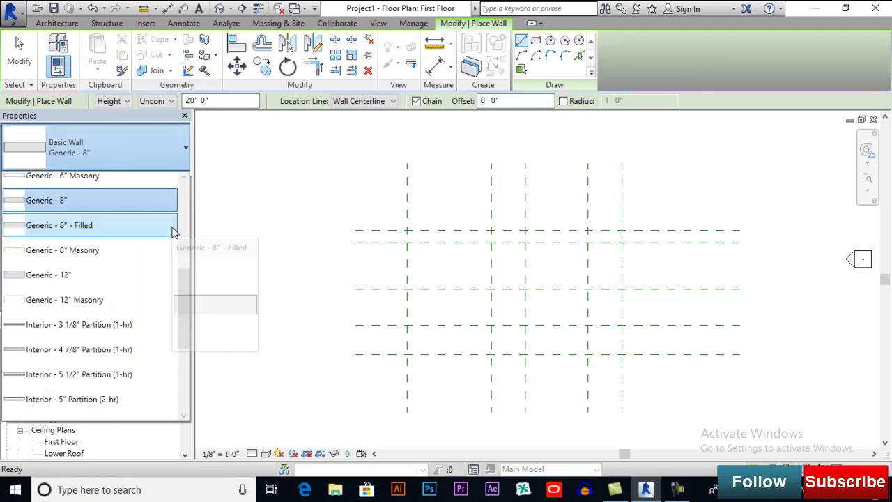
pyautogui.click(115, 276)
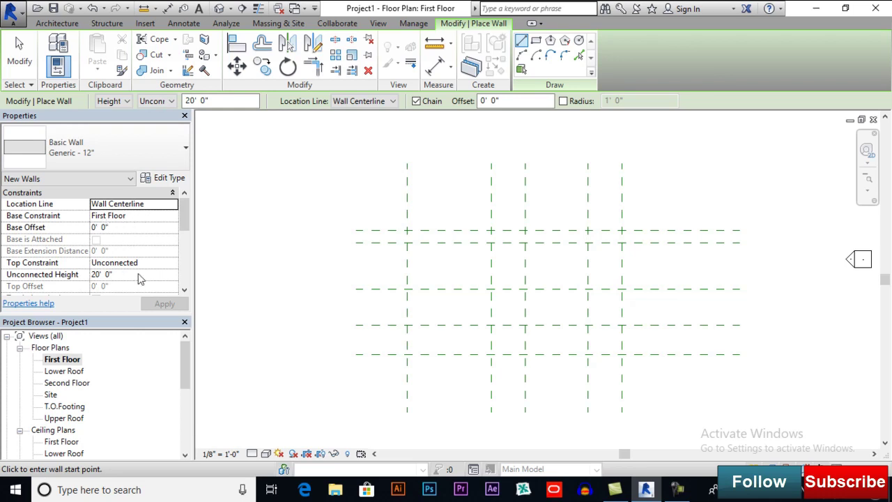
# - Set the new wall's top constraint to Up to level: Lower Roof and its location line to Finish Face: Exterior
pyautogui.click(175, 264)
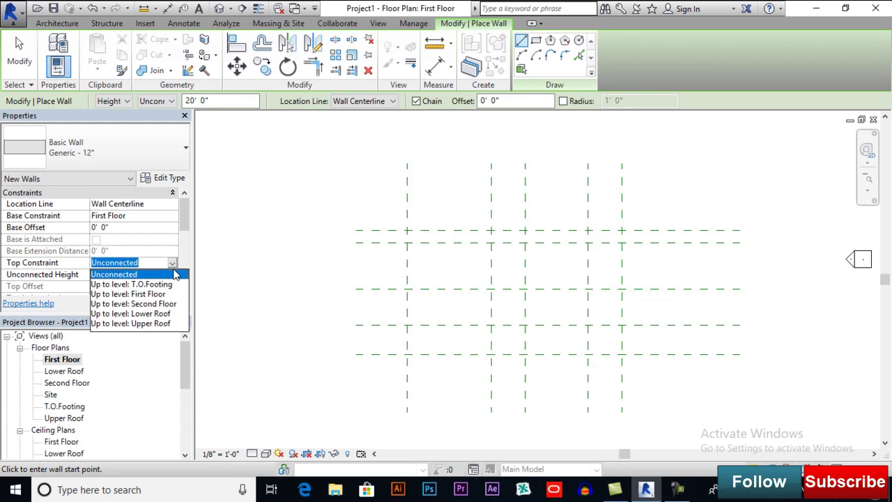
pyautogui.click(161, 314)
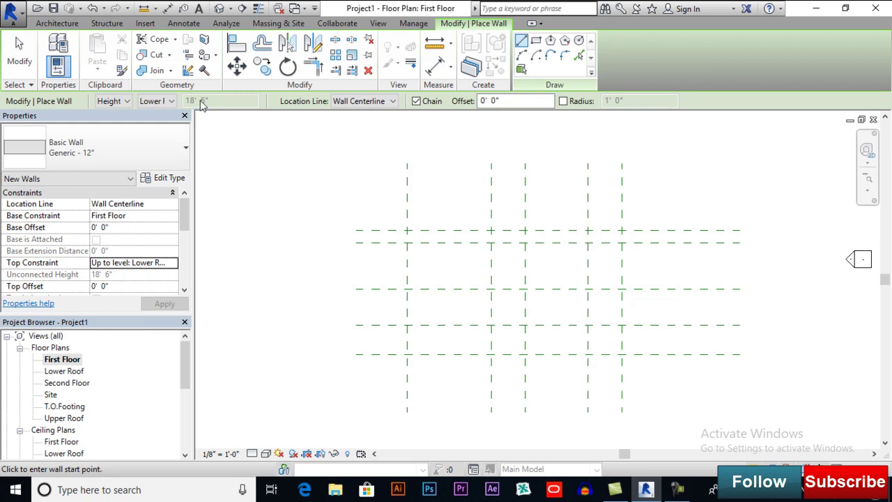
pyautogui.click(357, 102)
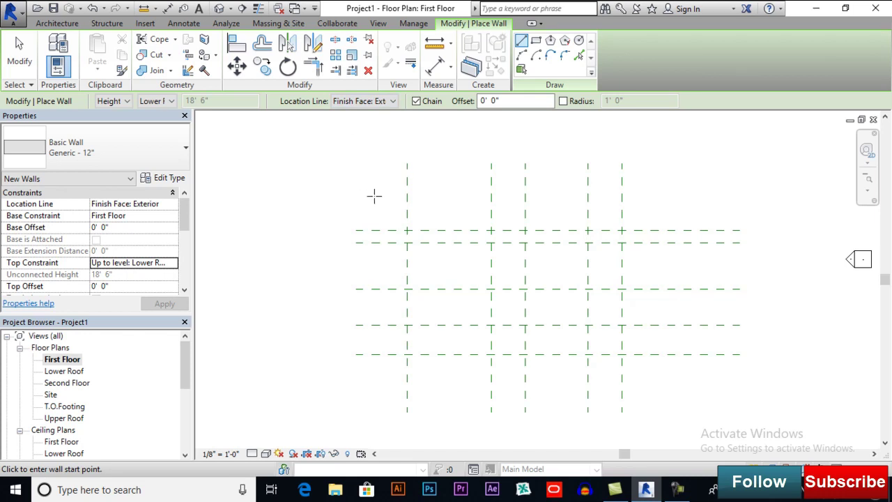
# - Draw the upper walls clockwise along the reference planes, from the leftmost vertical and second horizontal planes, stepping to the rightmost vertical and fourth horizontal planes
pyautogui.click(407, 242)
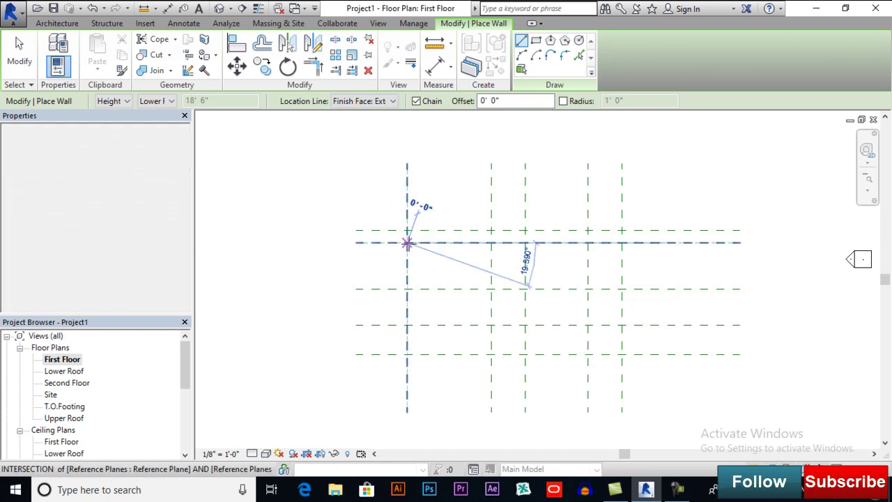
pyautogui.click(491, 243)
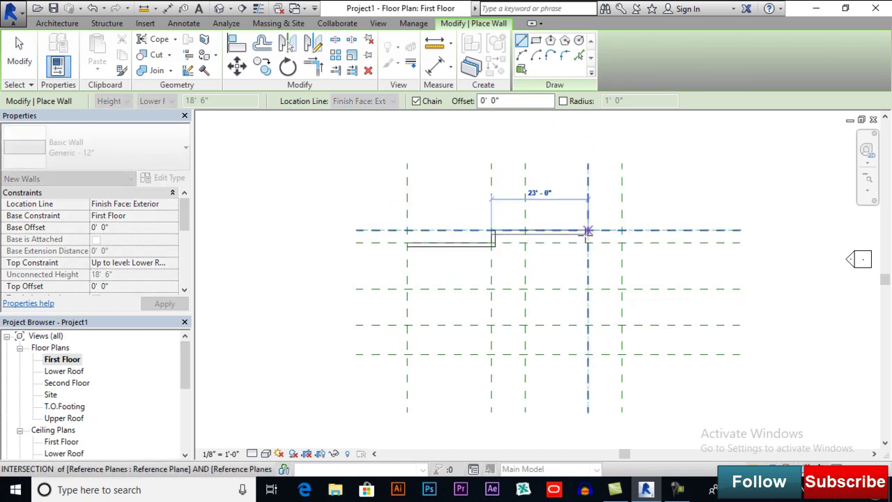
pyautogui.click(588, 230)
pyautogui.click(588, 289)
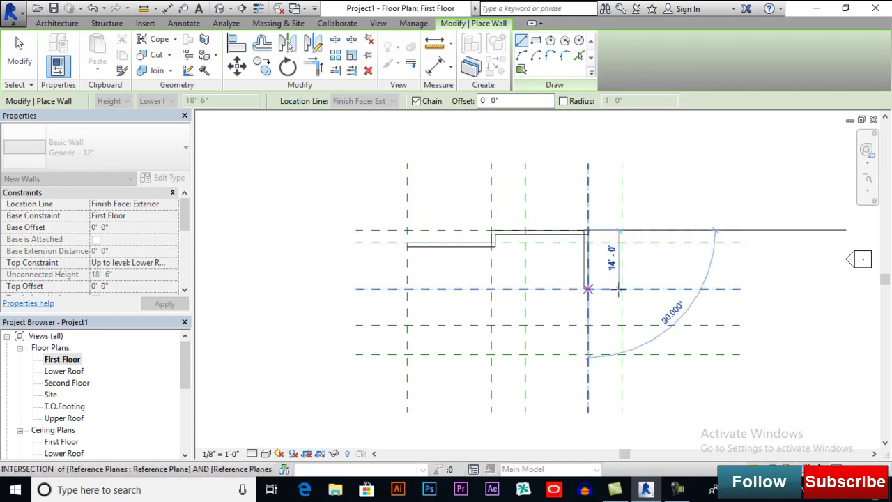
pyautogui.click(622, 289)
pyautogui.click(622, 325)
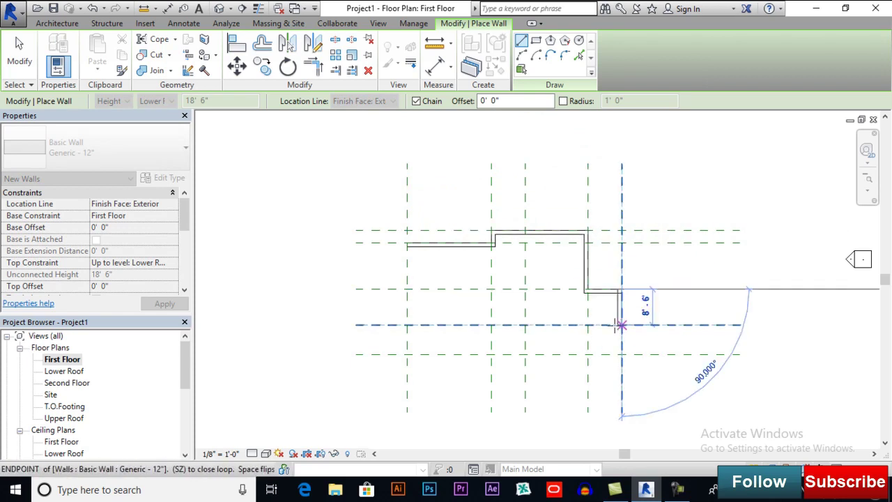
# - Continue the exterior walls along the reference planes around the lower and left sides, close the loop at the starting corner and end the wall command
pyautogui.click(586, 348)
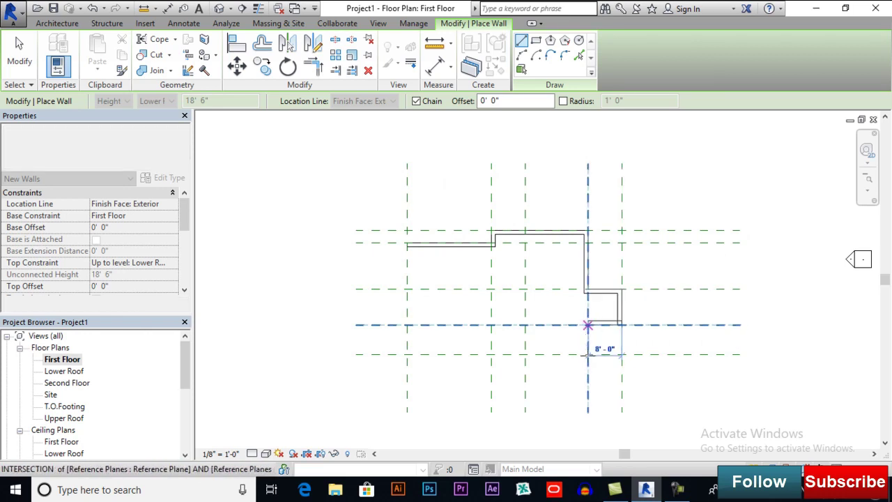
pyautogui.click(587, 354)
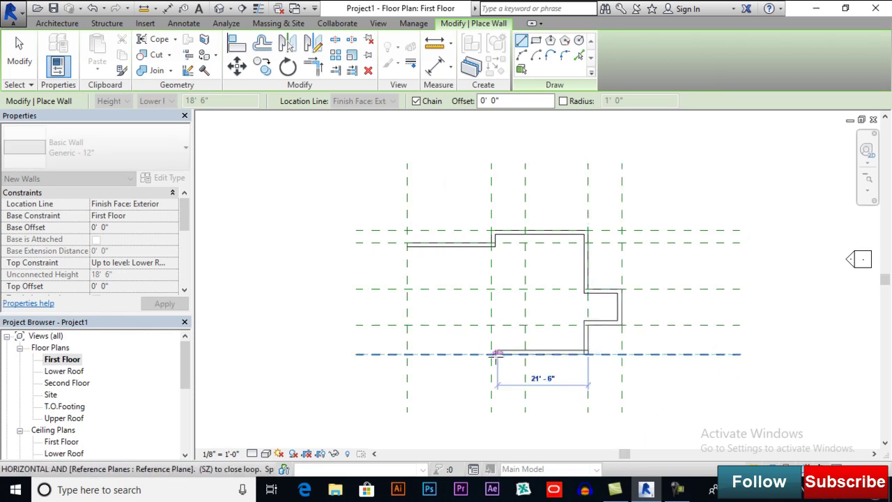
pyautogui.click(492, 354)
pyautogui.click(491, 325)
pyautogui.click(407, 325)
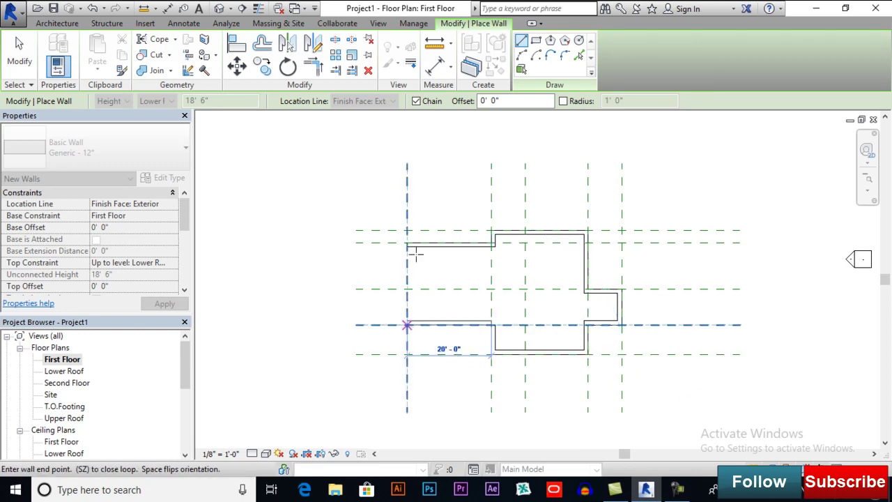
pyautogui.click(408, 242)
pyautogui.press('Escape')
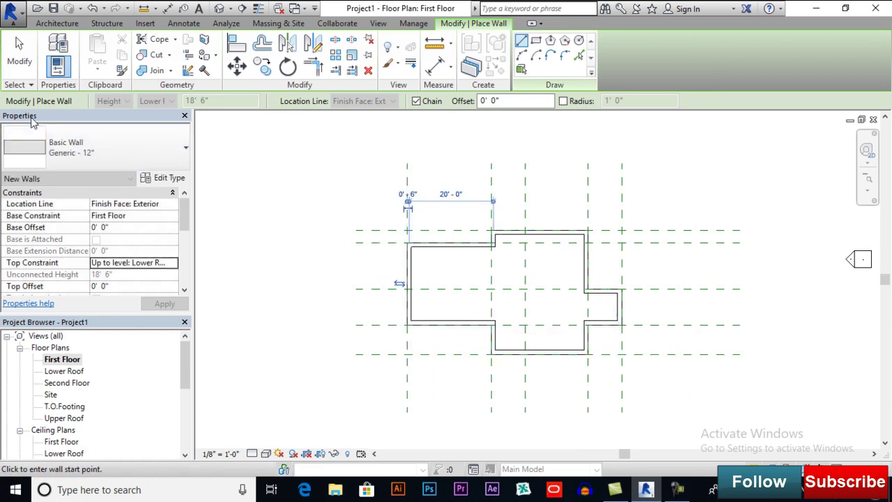
pyautogui.press('Escape')
# - Check the closed exterior wall loop in the default 3D view and return to the First Floor plan
pyautogui.scroll(2, 453, 287)
pyautogui.moveTo(453, 287); pyautogui.dragTo(483, 259, button='middle')
pyautogui.scroll(-1, 457, 279)
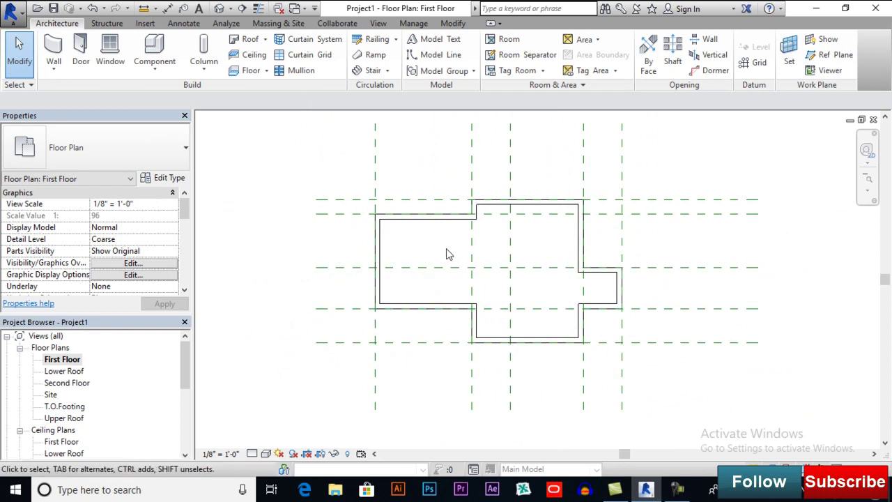
pyautogui.click(218, 10)
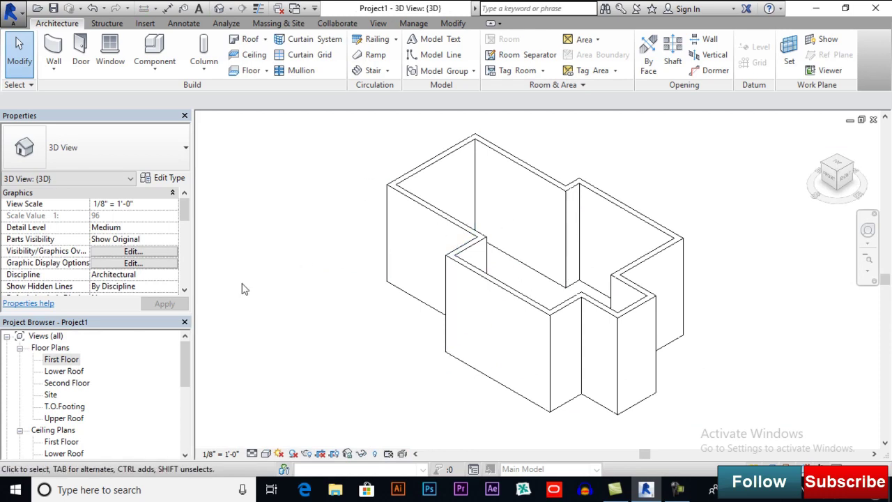
pyautogui.doubleClick(62, 359)
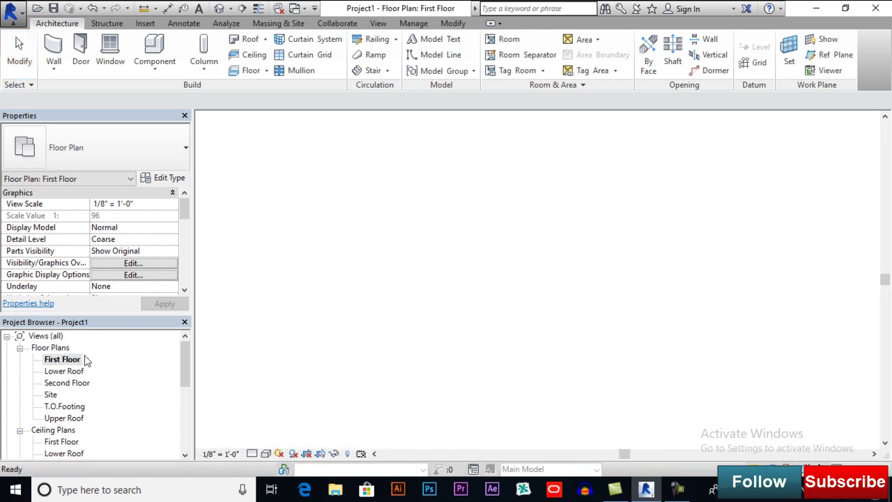
# - Delete the short upper wall on the second vertical plane and extend the short lower wall on that plane up to the uppermost horizontal plane
pyautogui.scroll(2, 586, 282)
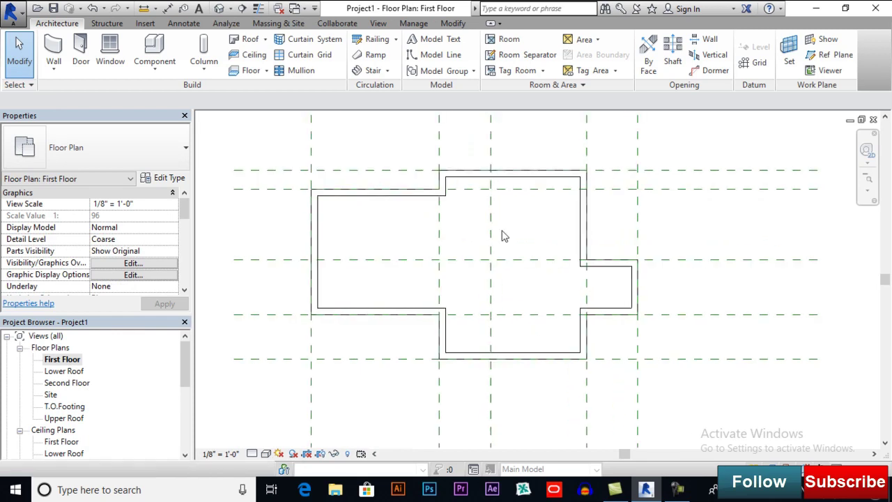
pyautogui.click(447, 189)
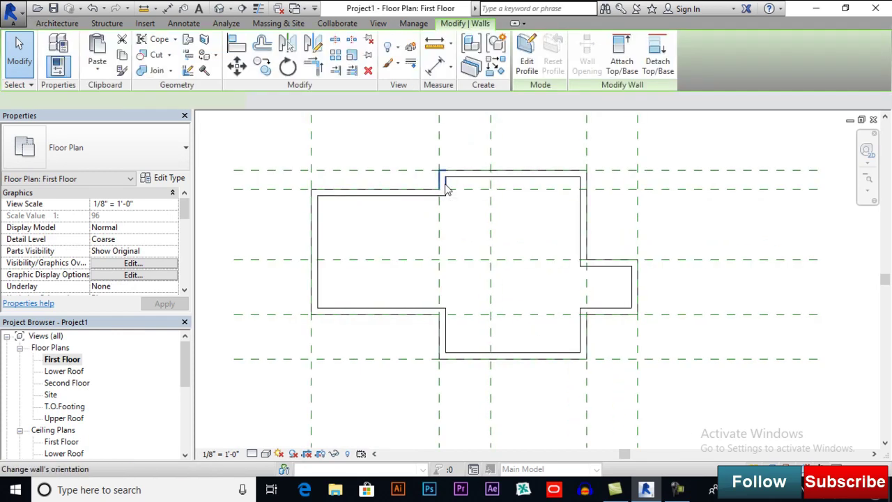
pyautogui.press('Delete')
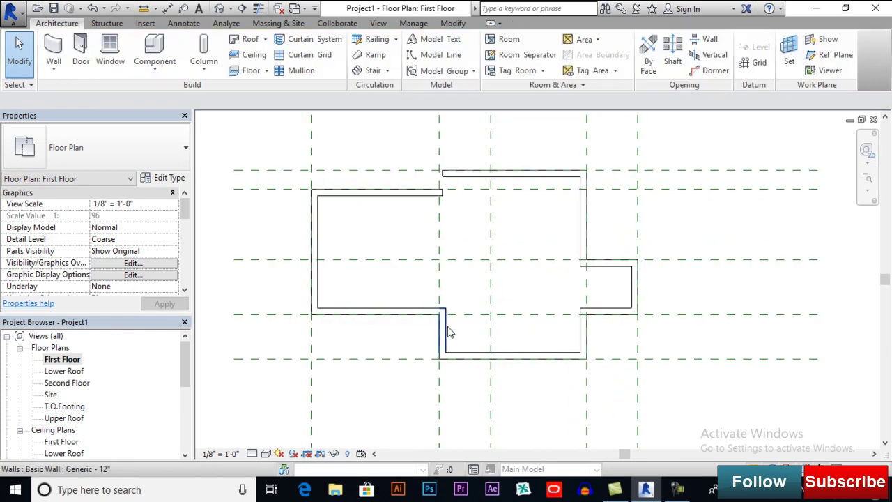
pyautogui.click(448, 326)
pyautogui.moveTo(446, 296); pyautogui.dragTo(440, 174)
pyautogui.click(357, 154)
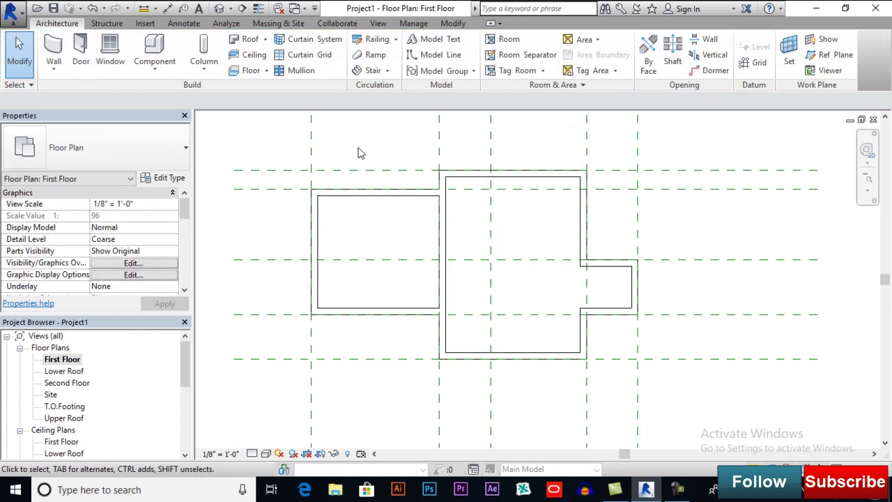
# - Change the long wall on the second vertical reference plane to type Generic - 12" Masonry
pyautogui.moveTo(527, 259); pyautogui.dragTo(523, 259, button='middle')
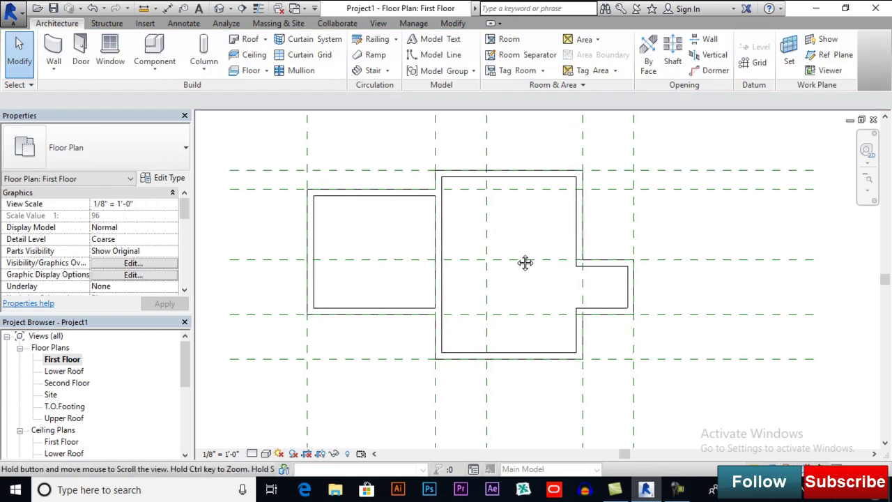
pyautogui.click(449, 248)
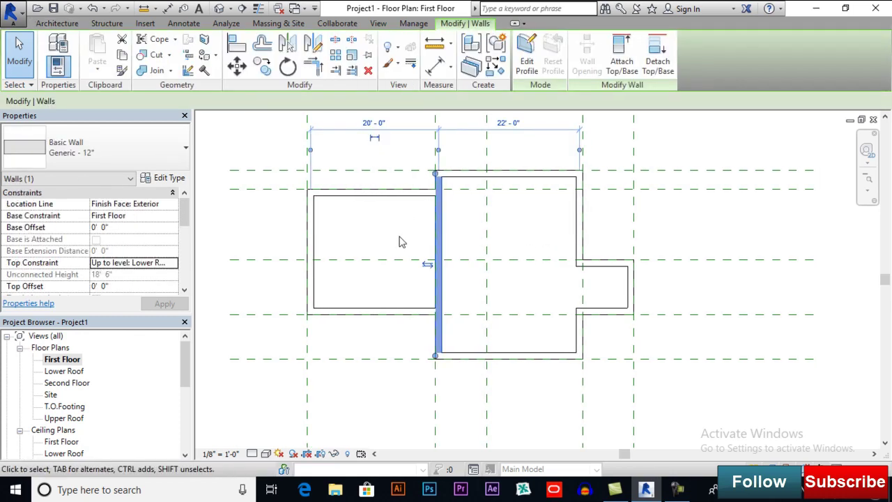
pyautogui.click(133, 152)
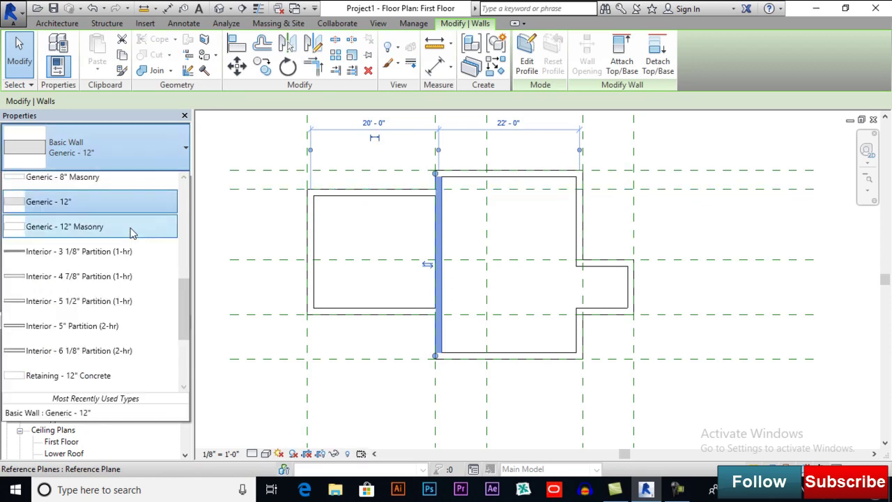
pyautogui.scroll(2, 131, 237)
pyautogui.scroll(-7, 129, 240)
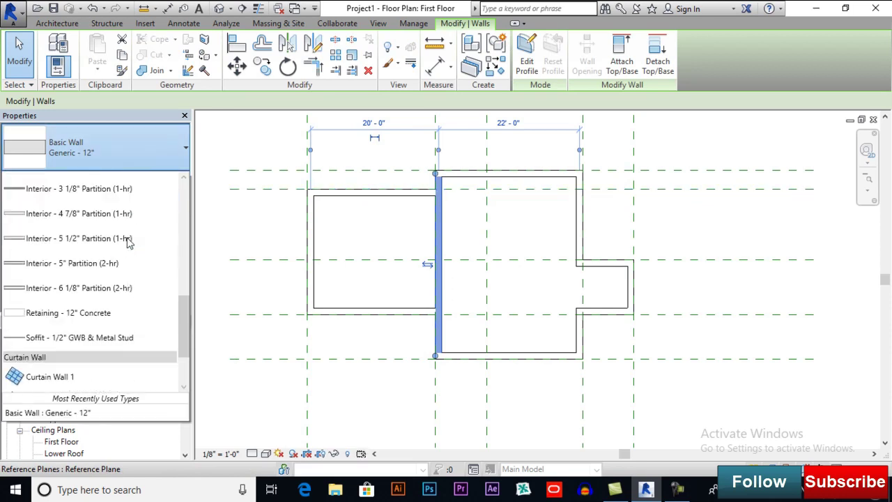
pyautogui.scroll(5, 127, 242)
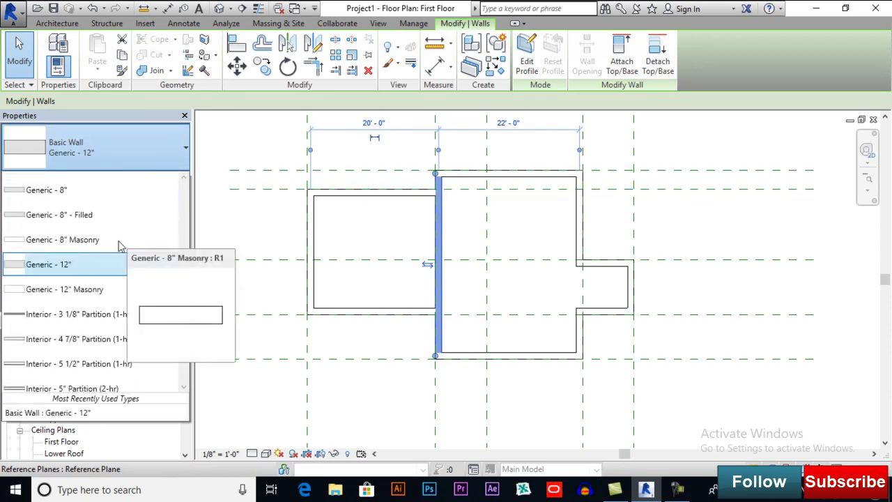
pyautogui.click(103, 290)
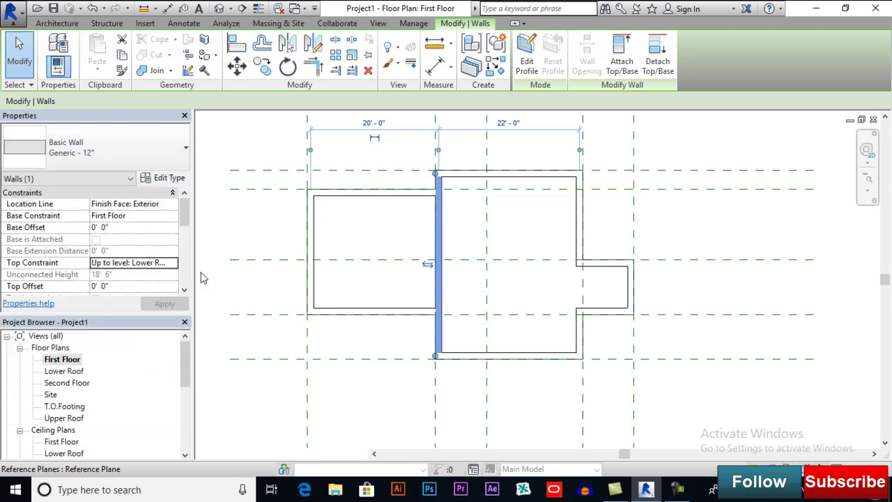
pyautogui.click(235, 234)
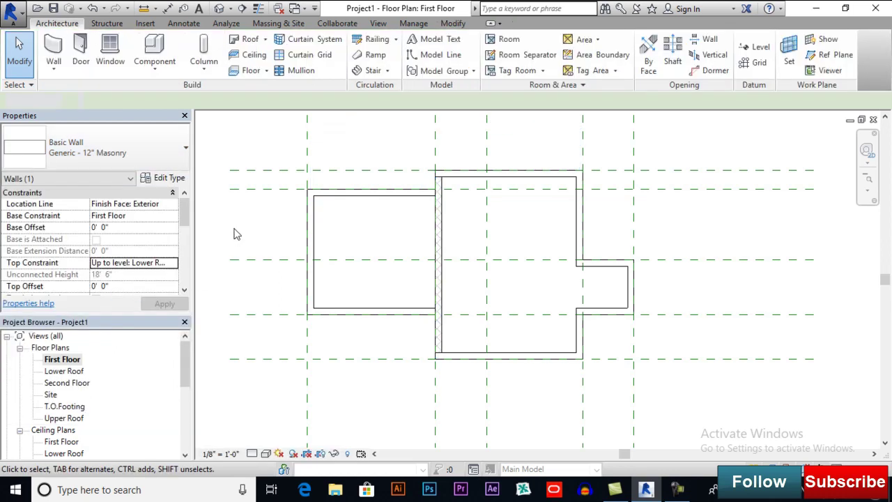
# - Inspect the masonry wall's brick pattern in the default 3D view and reopen the First Floor plan
pyautogui.click(220, 9)
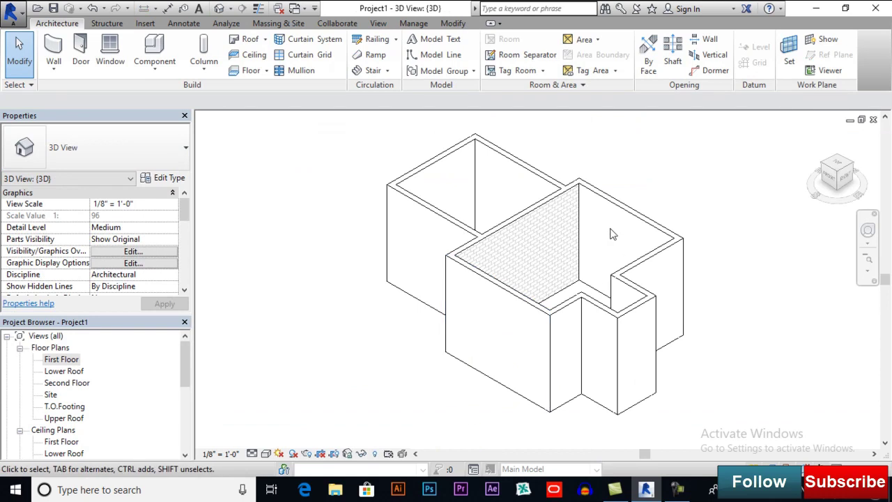
pyautogui.scroll(5, 590, 203)
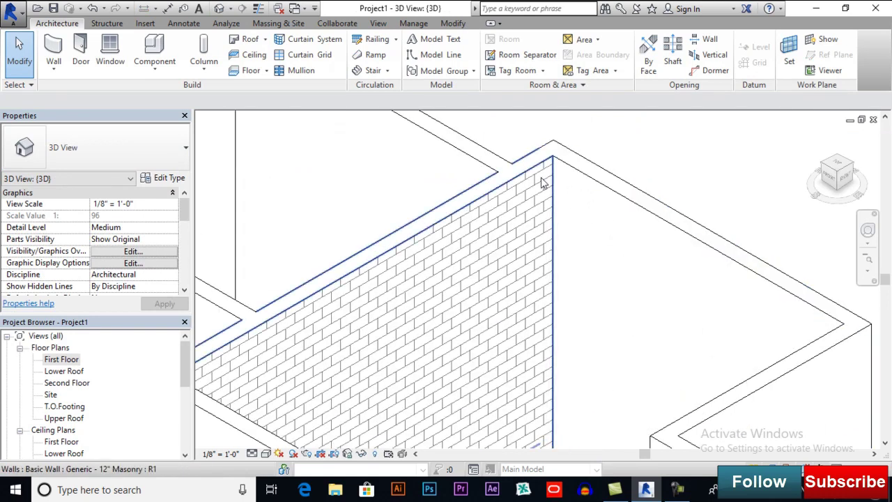
pyautogui.scroll(-5, 541, 177)
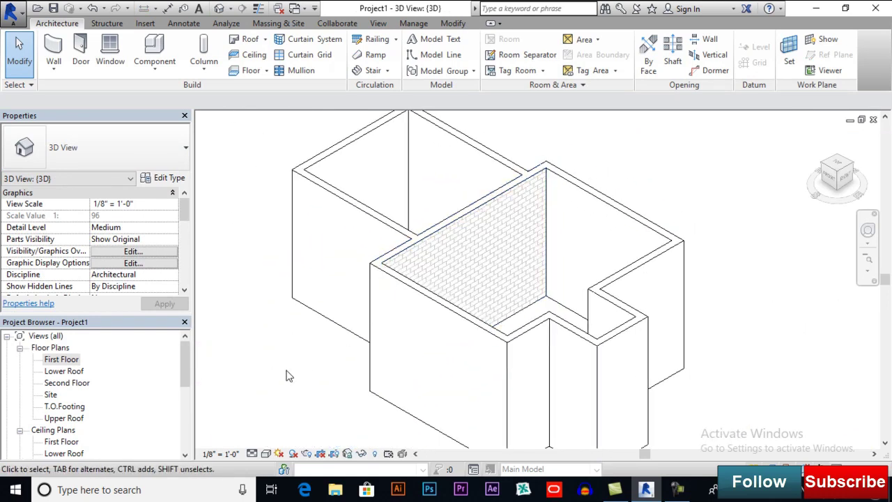
pyautogui.doubleClick(69, 361)
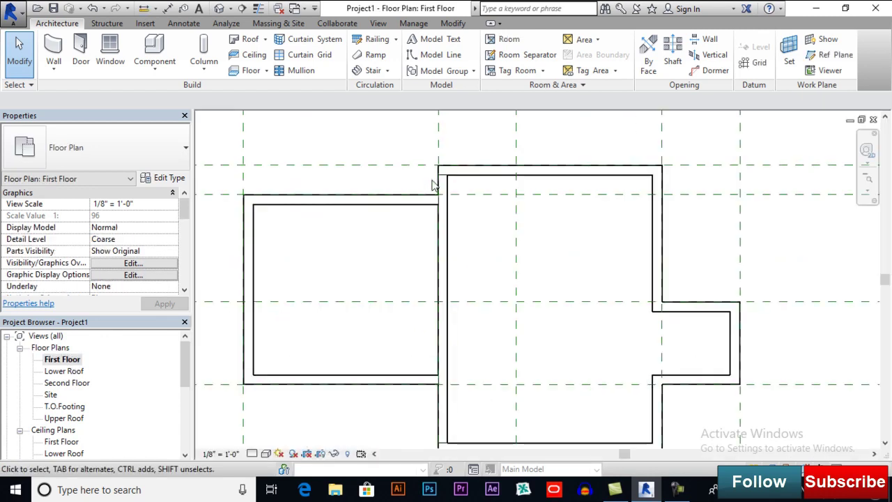
# - Edit the wall join at the masonry wall's upper end, choosing the Butt configuration where the masonry runs through the corner
pyautogui.scroll(1, 432, 185)
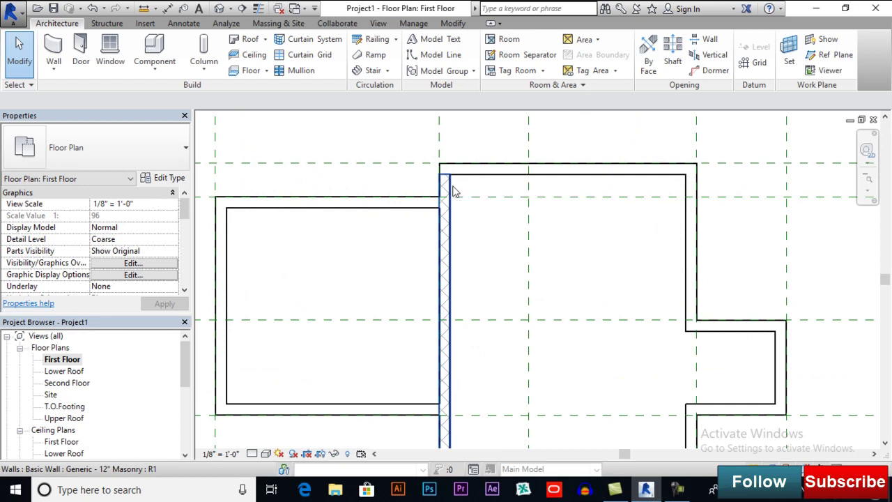
pyautogui.click(454, 188)
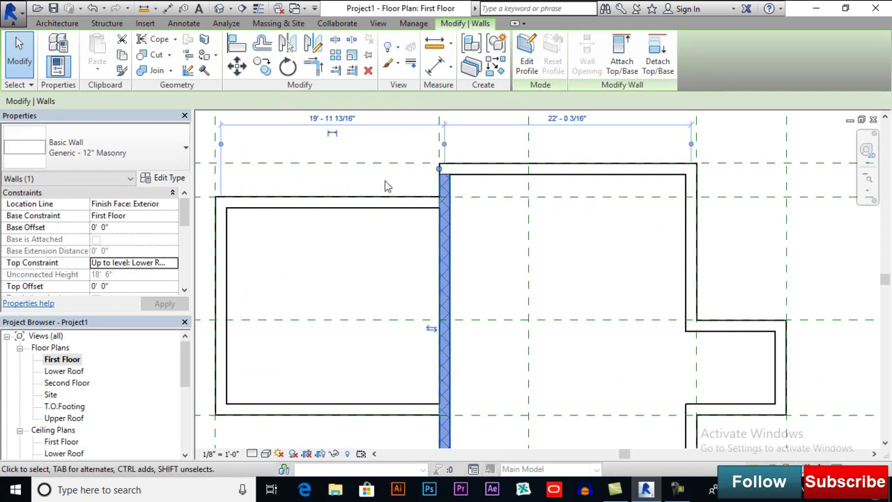
pyautogui.click(187, 71)
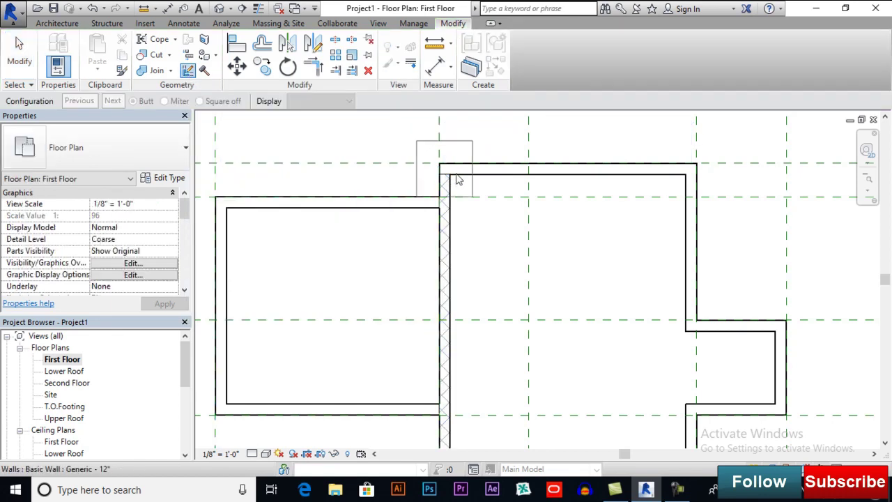
pyautogui.click(458, 179)
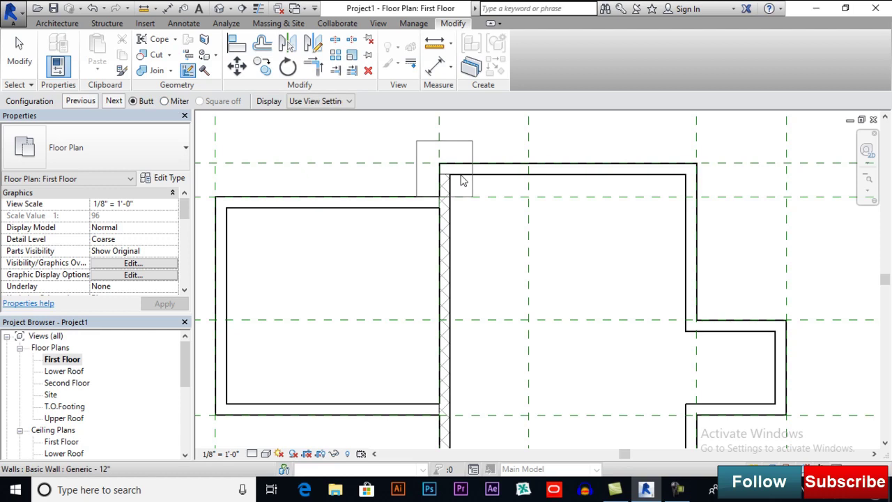
pyautogui.click(109, 102)
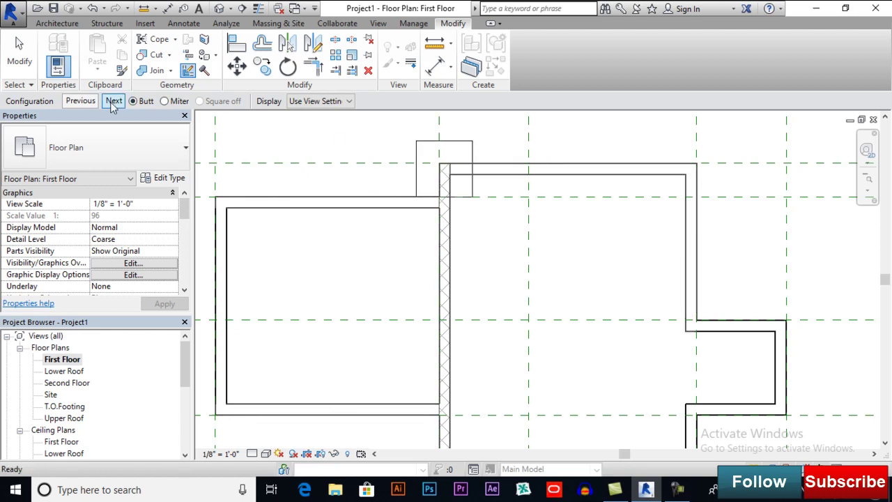
pyautogui.click(110, 102)
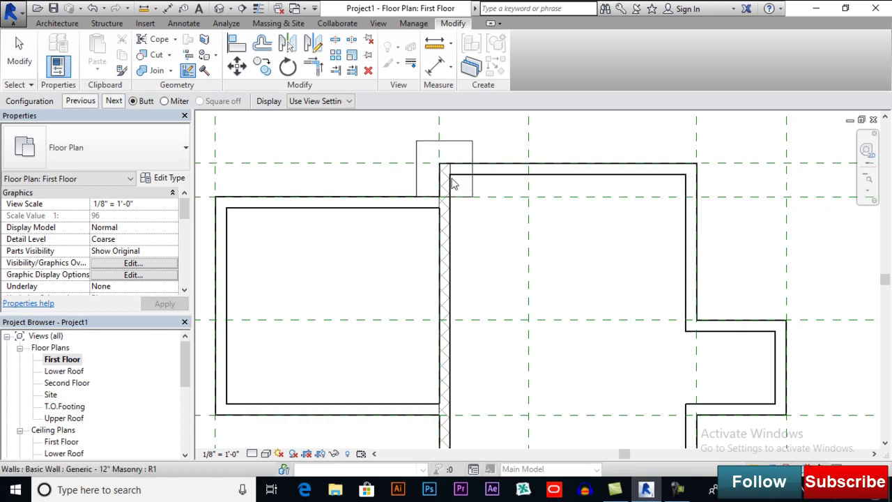
# - Switch the wall join at the masonry wall's lower end to the Butt configuration with the masonry running through the corner
pyautogui.scroll(-2, 442, 132)
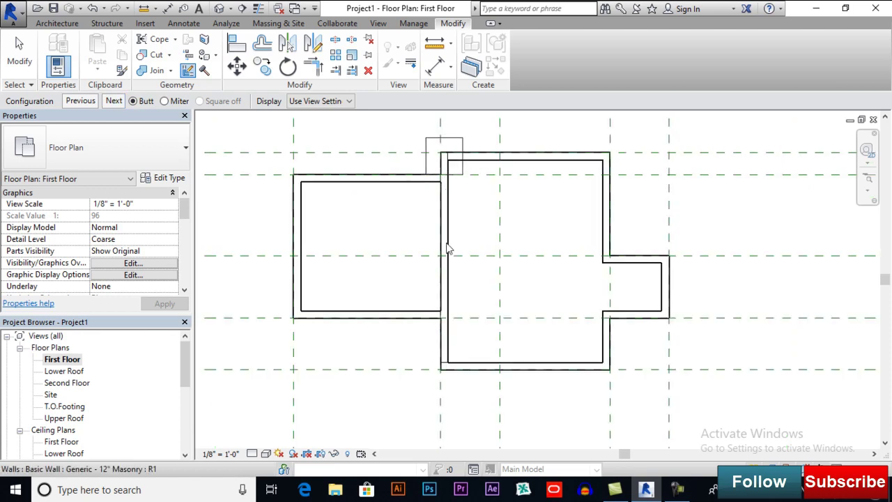
pyautogui.scroll(2, 442, 343)
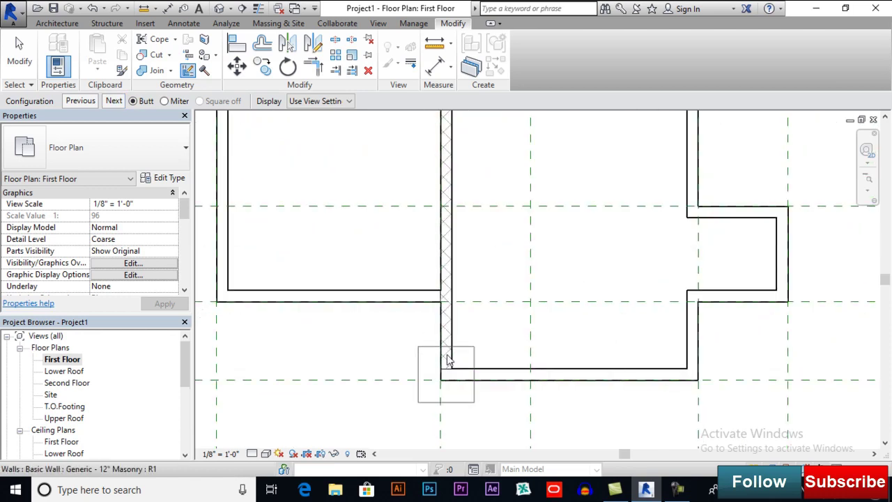
pyautogui.click(114, 102)
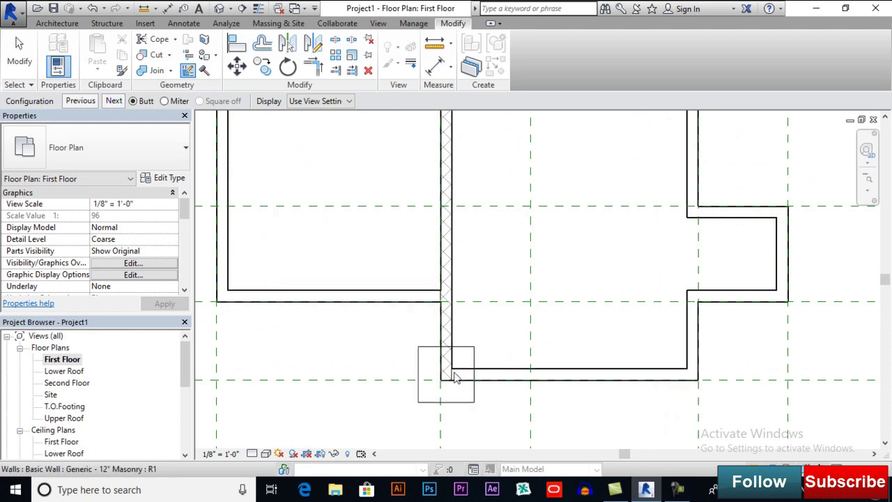
# - Try the Miter configuration at the masonry wall's lower join, return it to Butt and exit Wall Joins
pyautogui.click(165, 101)
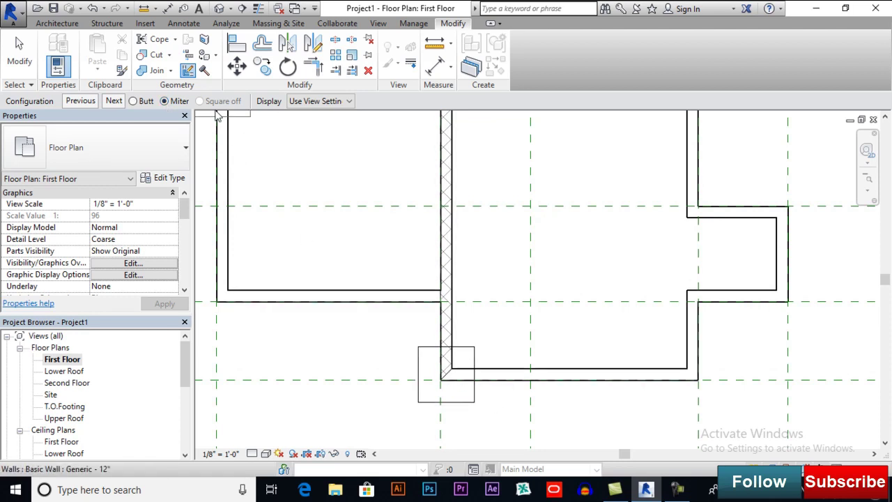
pyautogui.click(134, 102)
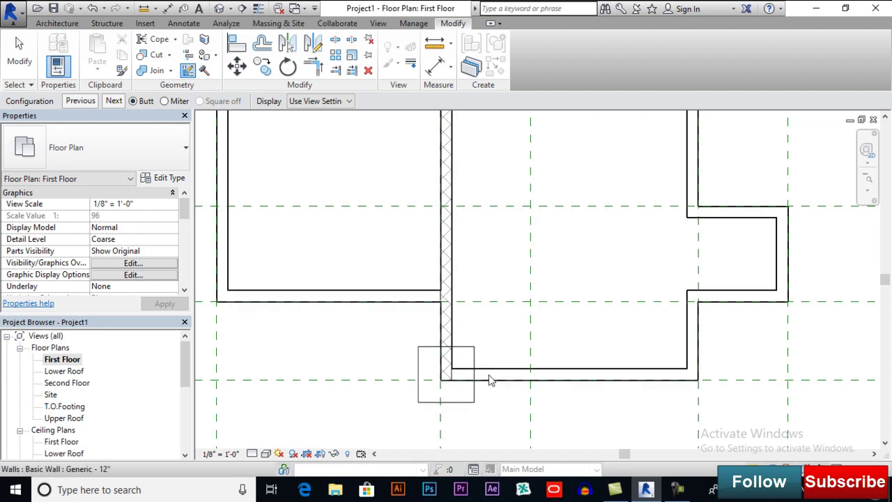
pyautogui.click(514, 283)
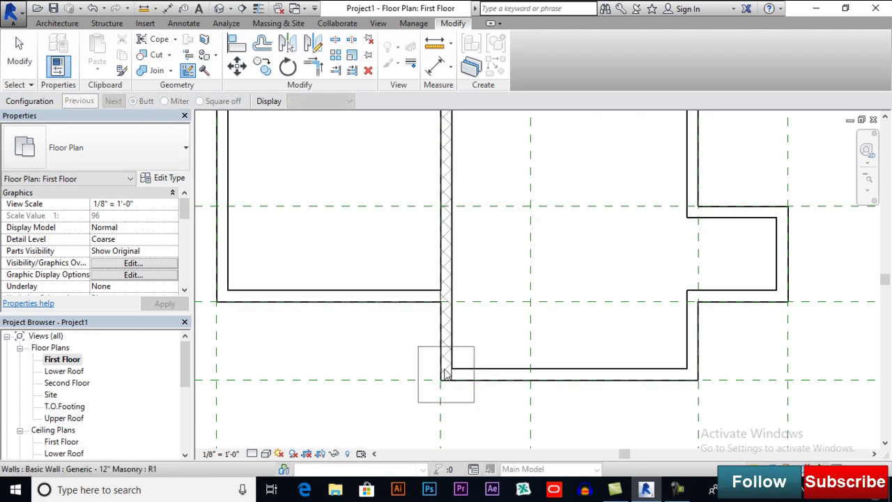
pyautogui.press('Escape')
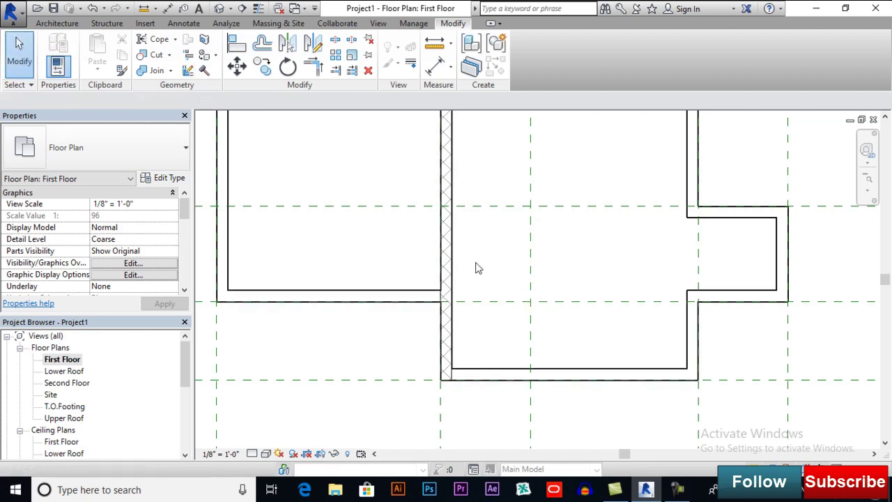
# - Inspect the edited masonry wall joins in the default 3D view and reopen the First Floor plan
pyautogui.scroll(-2, 488, 293)
pyautogui.scroll(2, 491, 177)
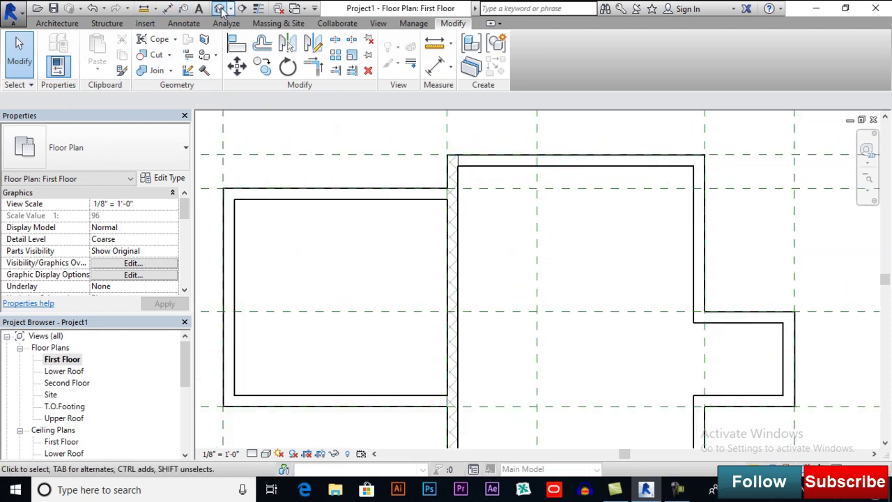
pyautogui.click(221, 9)
pyautogui.scroll(3, 565, 181)
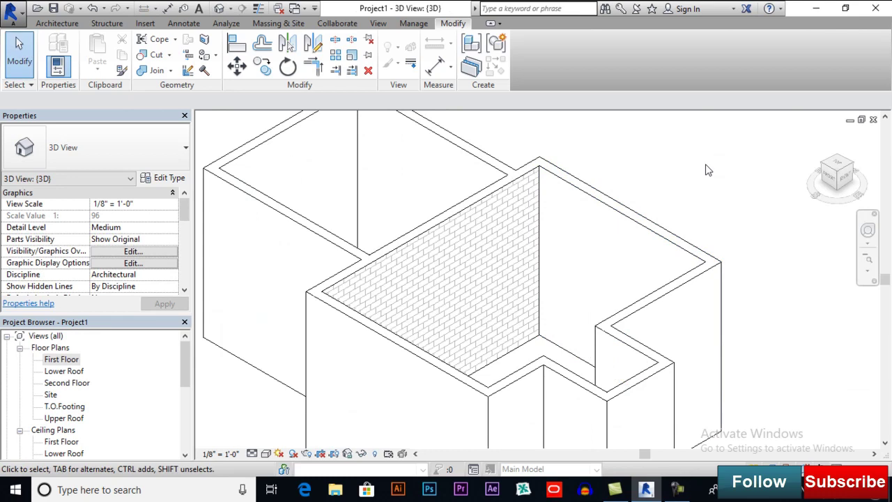
pyautogui.scroll(-2, 708, 170)
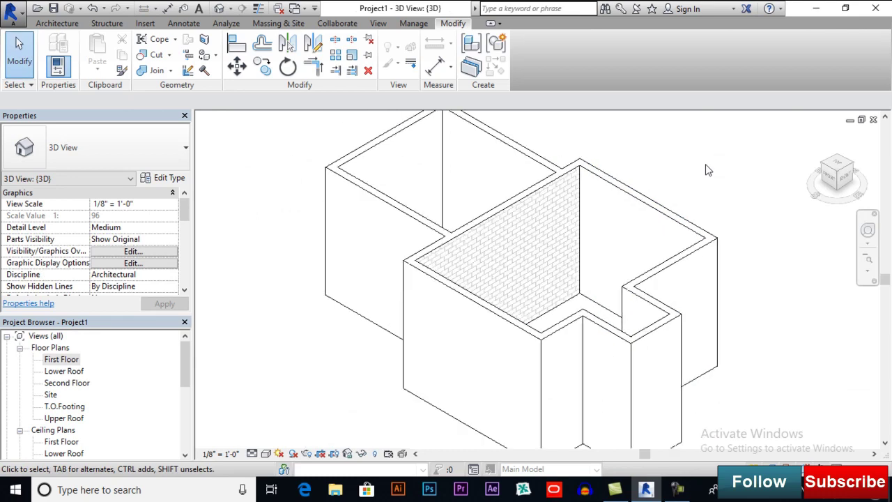
pyautogui.doubleClick(52, 361)
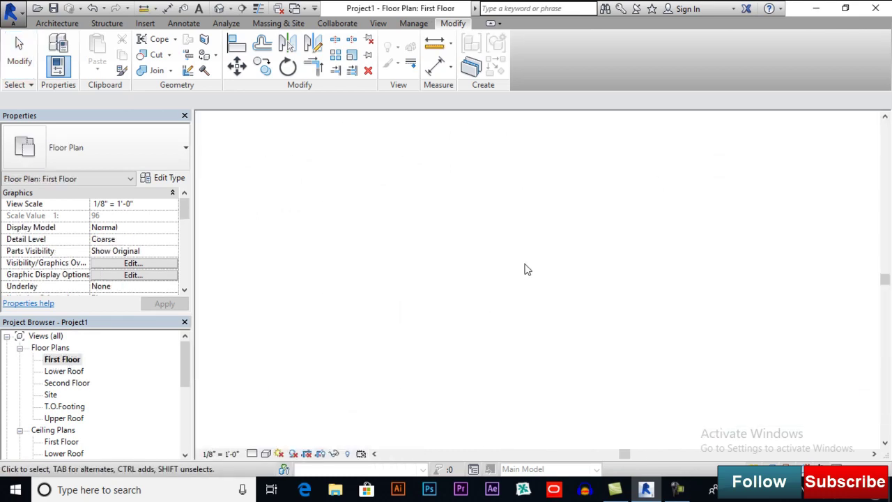
# - Select the chain of eight walls around the main block and set their Top Constraint to Up to level: Upper Roof
pyautogui.moveTo(512, 235); pyautogui.dragTo(476, 262, button='middle')
pyautogui.scroll(-3, 458, 219)
pyautogui.moveTo(458, 219); pyautogui.dragTo(474, 208, button='middle')
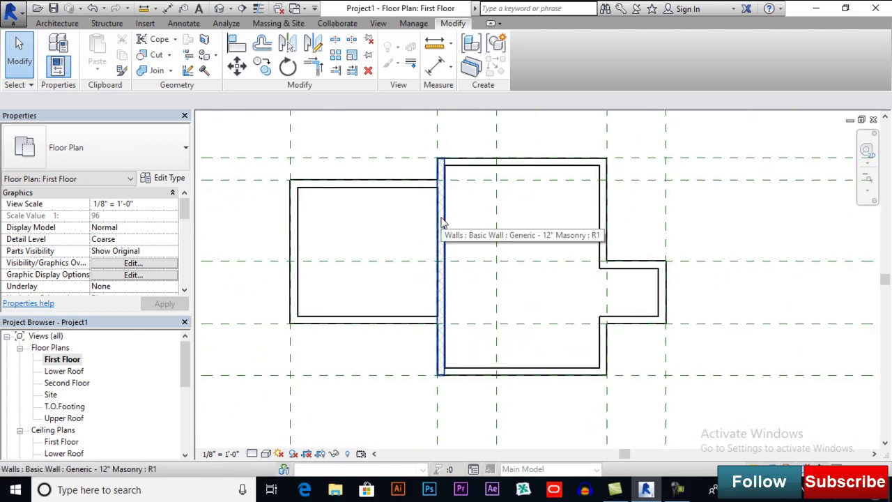
pyautogui.press('Tab')
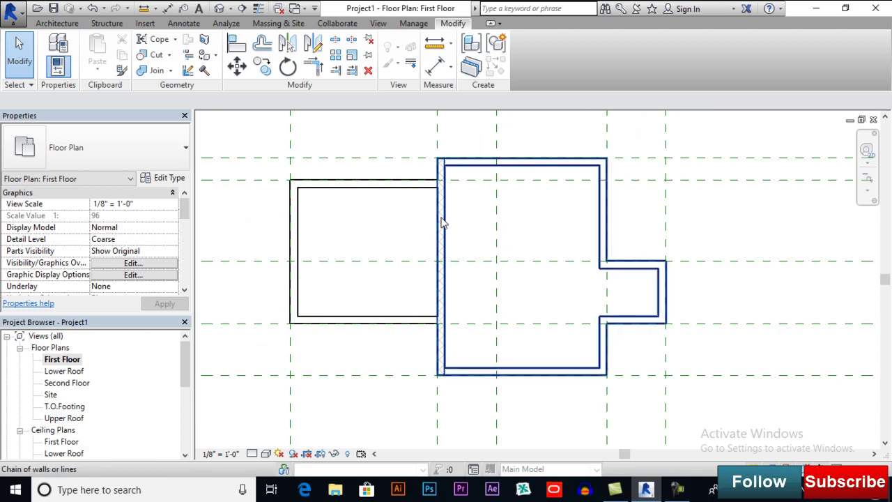
pyautogui.click(441, 223)
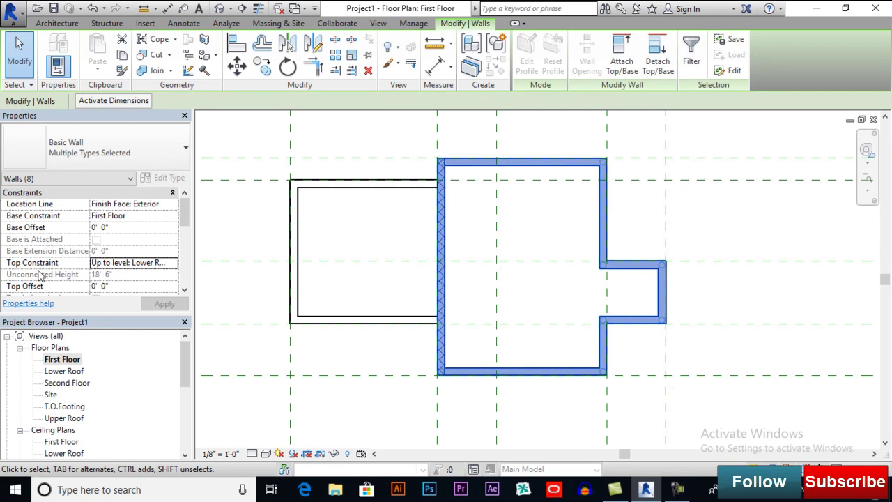
pyautogui.click(147, 265)
pyautogui.click(172, 263)
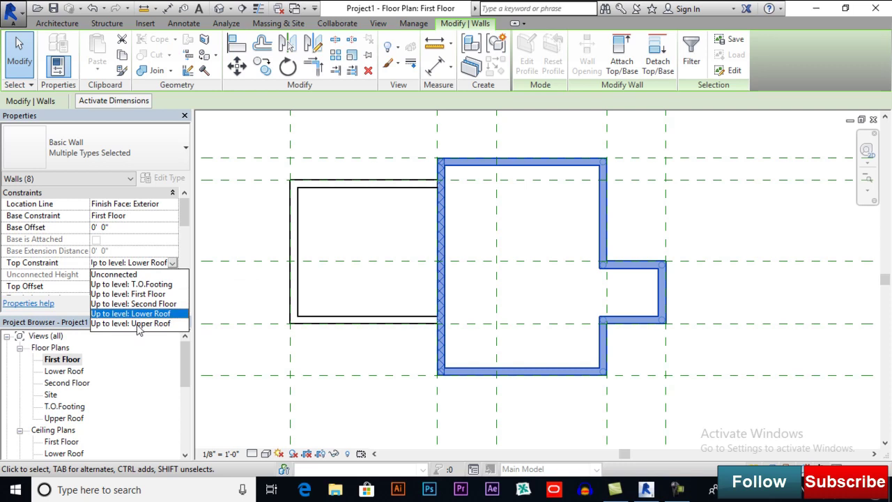
pyautogui.click(138, 325)
pyautogui.click(166, 304)
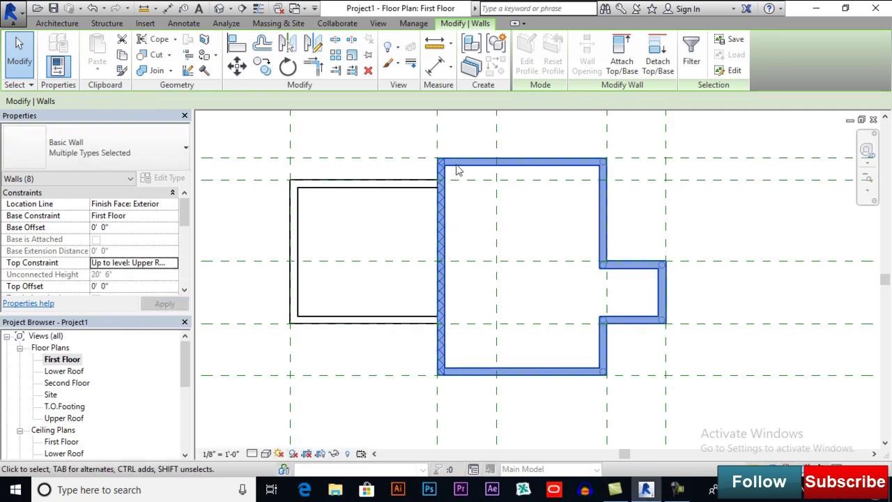
pyautogui.click(355, 217)
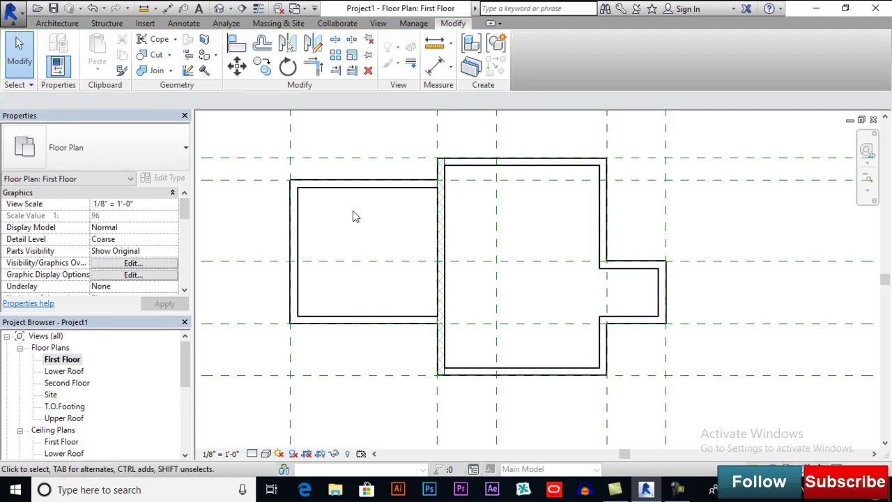
# - Inspect the main block's height against the lower wing from several angles in 3D, and reopen the First Floor plan
pyautogui.click(219, 9)
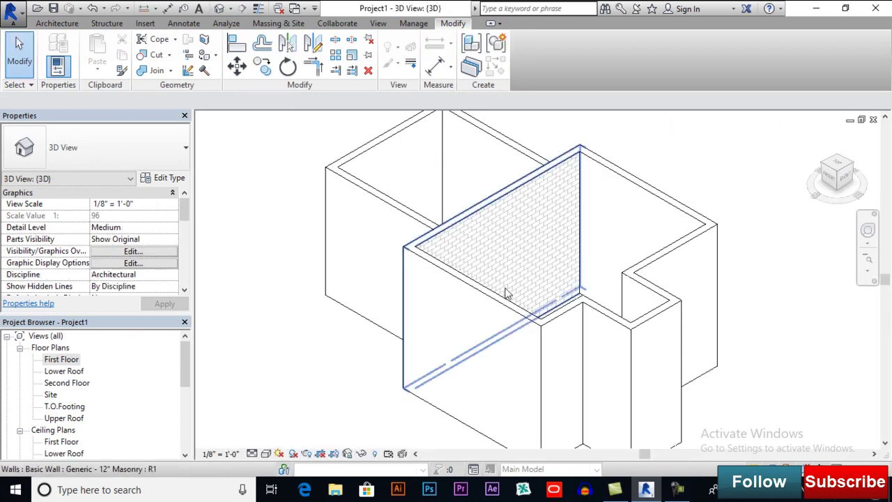
pyautogui.keyDown('shift'); pyautogui.moveTo(533, 323); pyautogui.dragTo(647, 254, button='middle'); pyautogui.keyUp('shift')
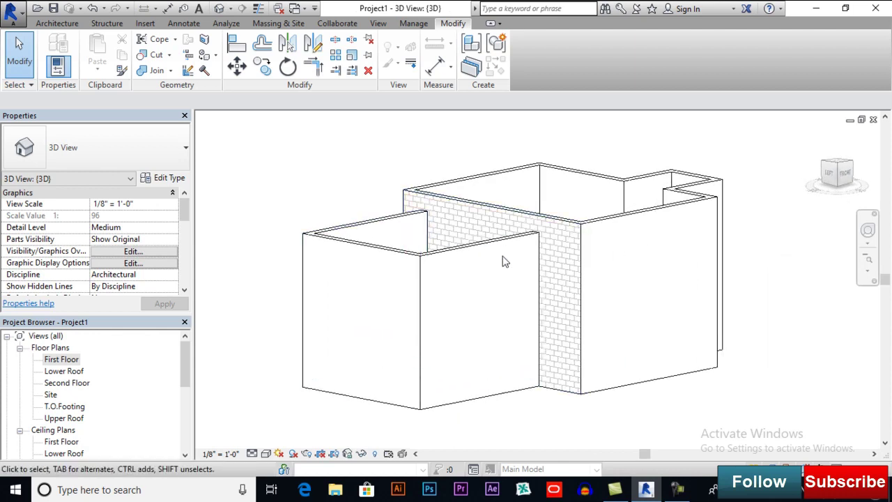
pyautogui.keyDown('shift'); pyautogui.moveTo(602, 247); pyautogui.dragTo(488, 328, button='middle'); pyautogui.keyUp('shift')
pyautogui.doubleClick(62, 363)
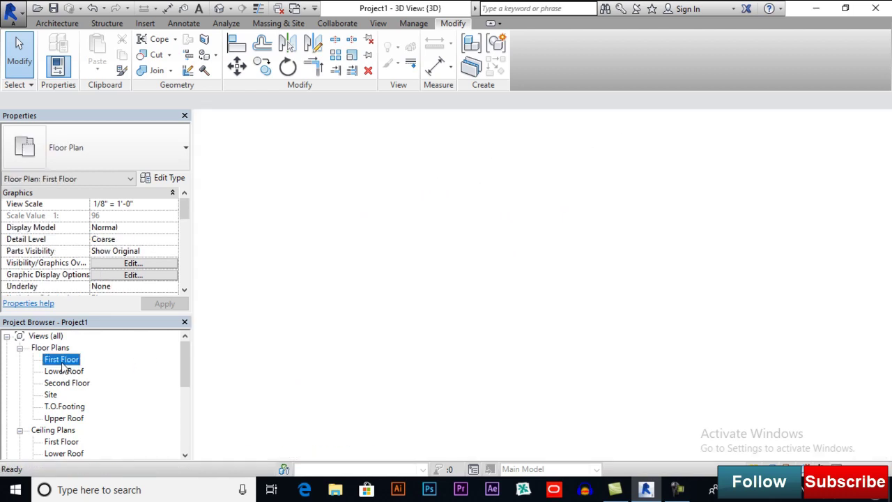
# - Align and lock the left wing's outer left wall and upper wall faces to their reference planes
pyautogui.moveTo(377, 231); pyautogui.dragTo(394, 236, button='middle')
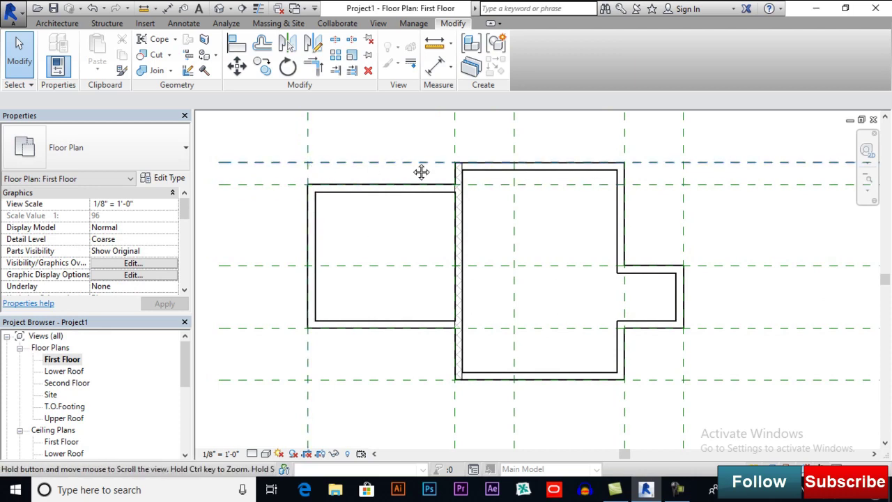
pyautogui.moveTo(411, 167); pyautogui.dragTo(409, 181, button='middle')
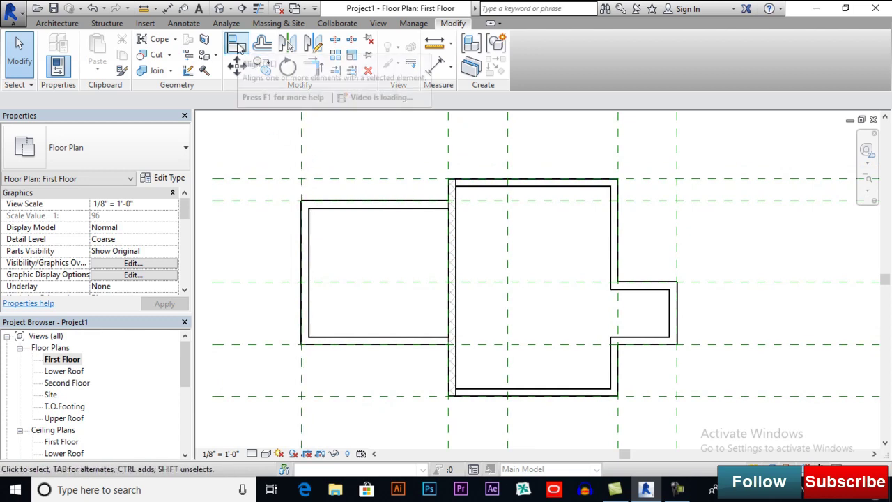
pyautogui.click(238, 46)
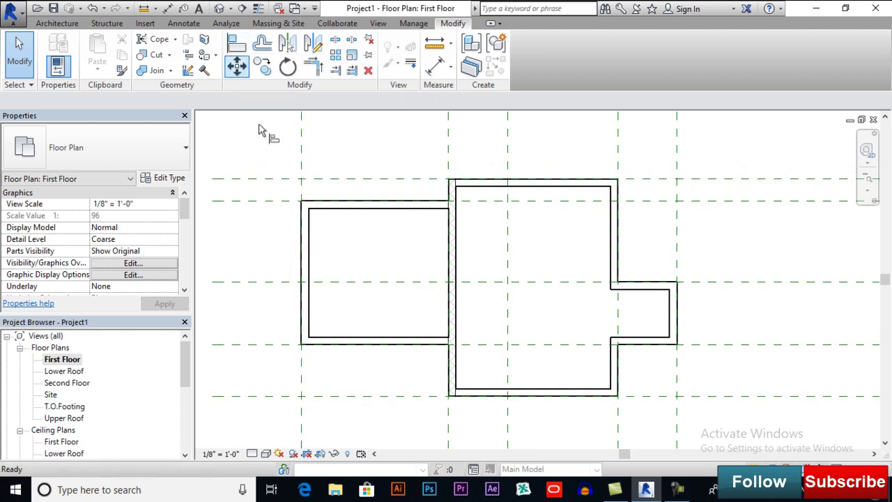
pyautogui.click(301, 190)
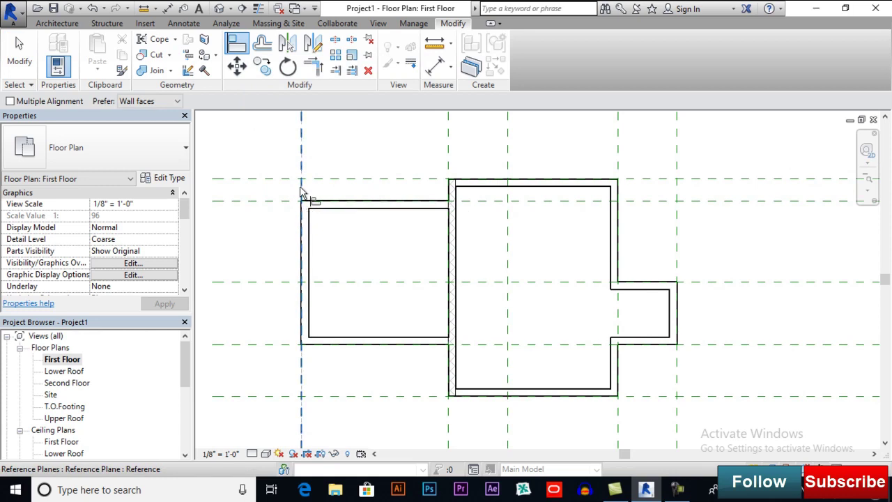
pyautogui.click(304, 226)
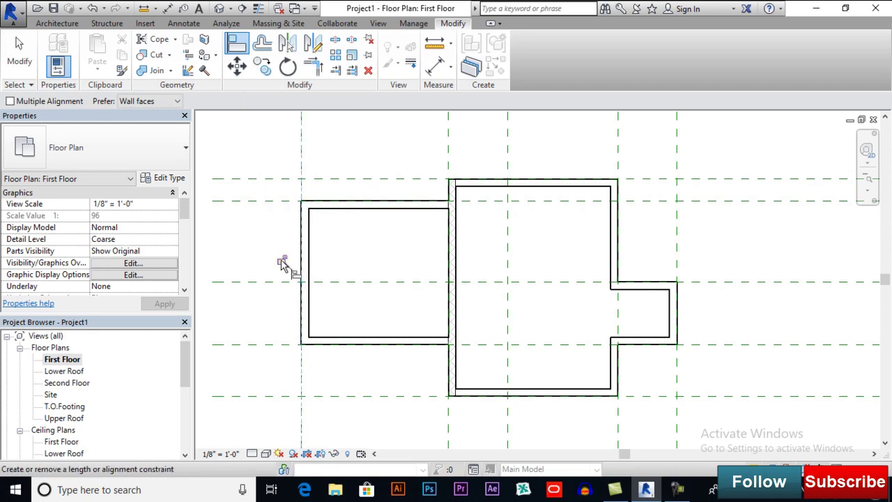
pyautogui.click(292, 202)
pyautogui.click(329, 203)
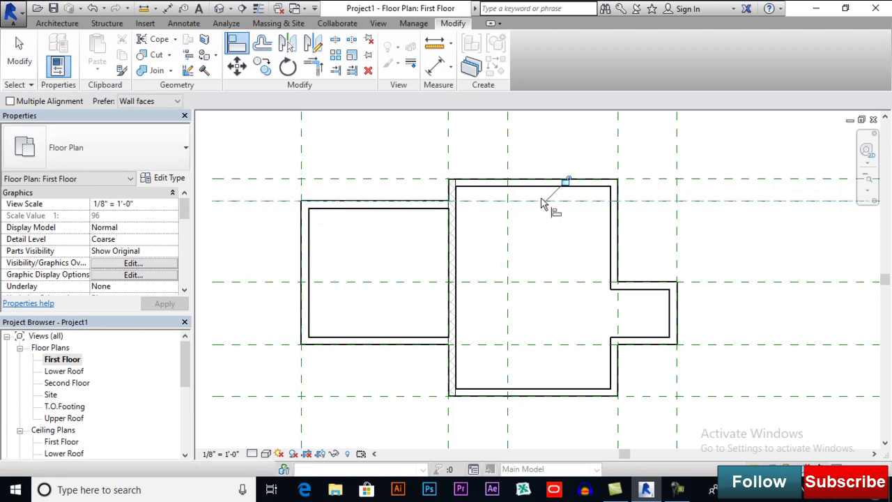
# - Align and lock the masonry wall's outer face and the main block's upper wall to their reference planes
pyautogui.click(452, 166)
pyautogui.click(455, 198)
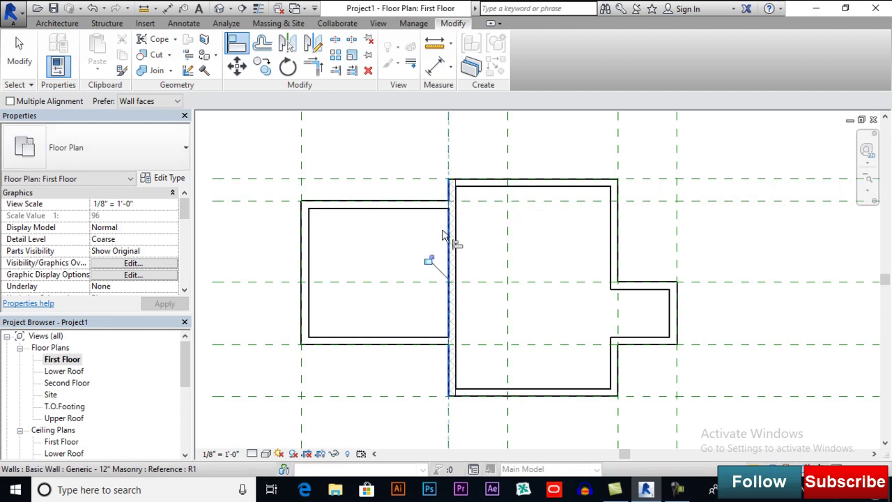
pyautogui.click(614, 180)
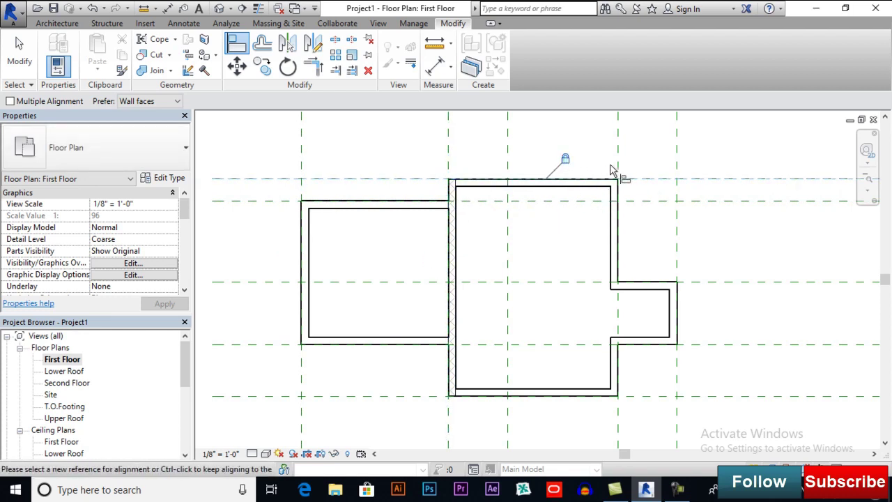
# - Align and lock the main block's upper right wall and the projection's upper, outer and lower walls to their reference planes
pyautogui.click(617, 164)
pyautogui.click(617, 214)
pyautogui.click(704, 283)
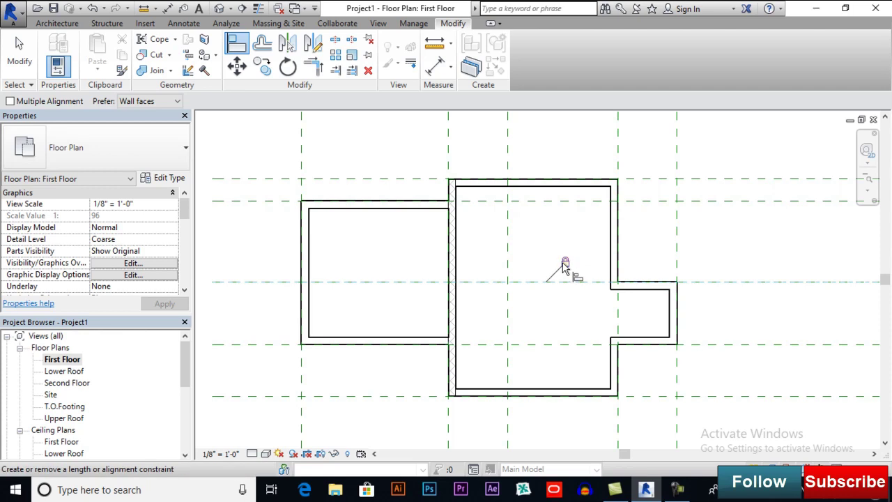
pyautogui.click(679, 363)
pyautogui.moveTo(669, 373); pyautogui.dragTo(631, 241, button='middle')
pyautogui.click(640, 244)
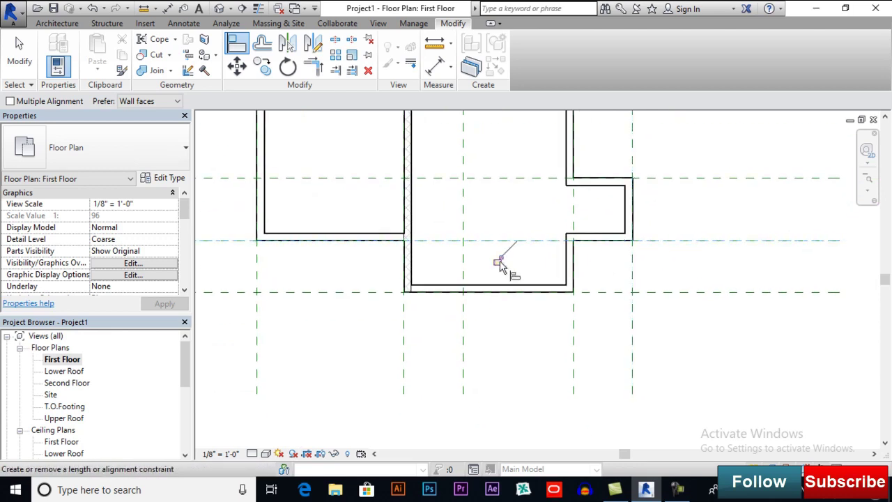
# - Align and lock the main block's short lower right wall and its lower wall to their reference planes
pyautogui.click(575, 322)
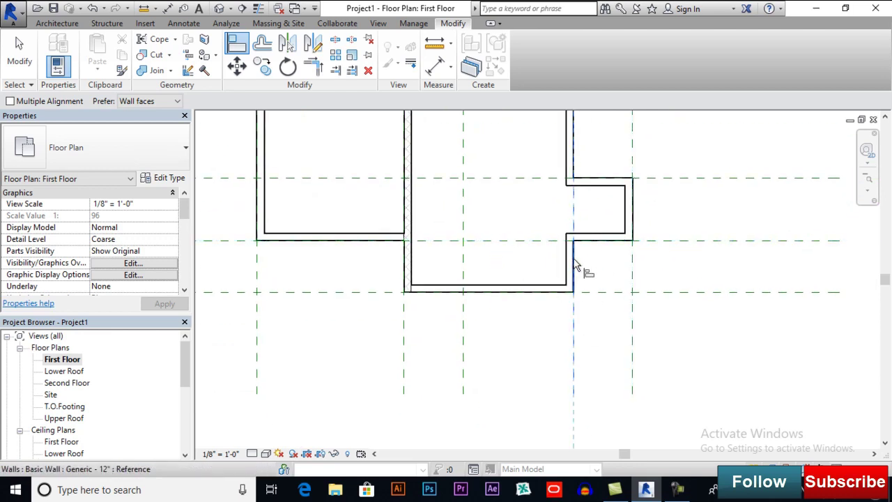
pyautogui.click(552, 297)
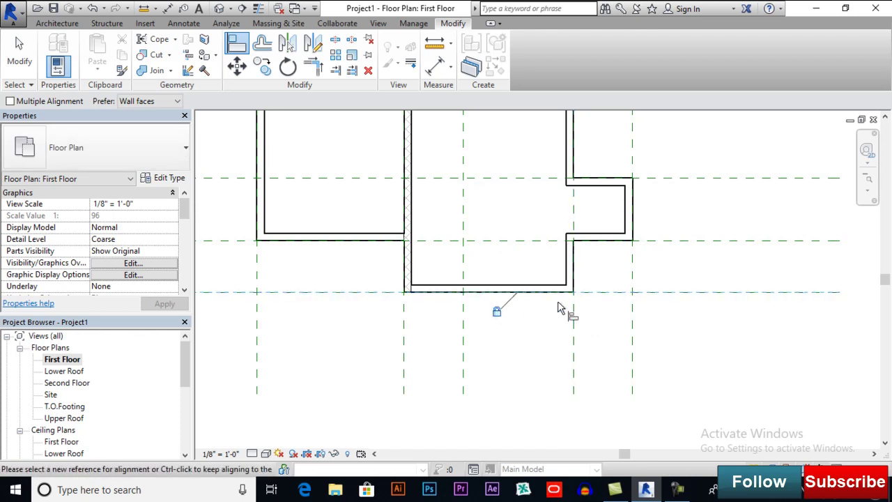
pyautogui.moveTo(597, 302); pyautogui.dragTo(656, 322, button='middle')
pyautogui.moveTo(553, 313); pyautogui.dragTo(609, 319, button='middle')
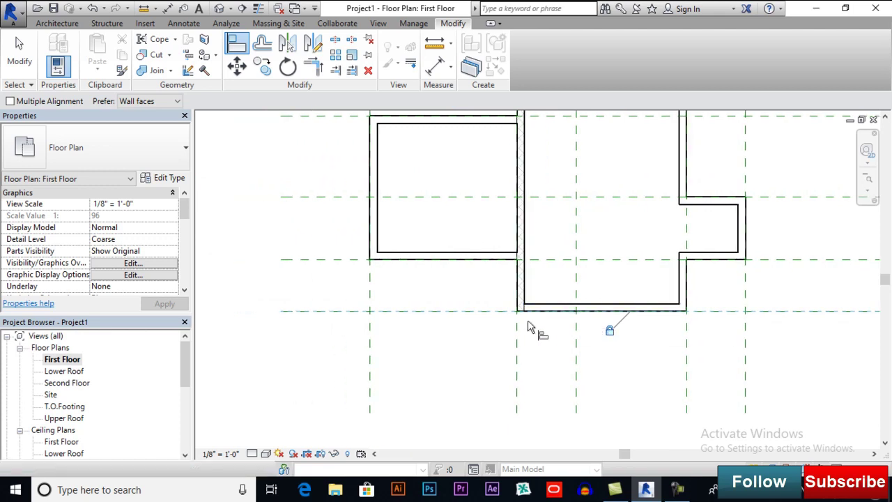
# - Align the masonry wall's lower stretch and the left wing's lower wall with their reference planes, and exit Align
pyautogui.click(516, 341)
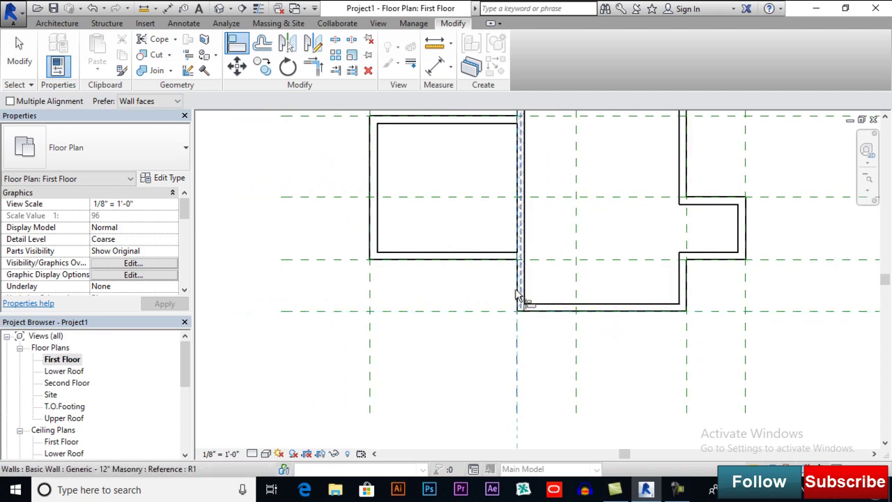
pyautogui.click(516, 296)
pyautogui.press('Escape')
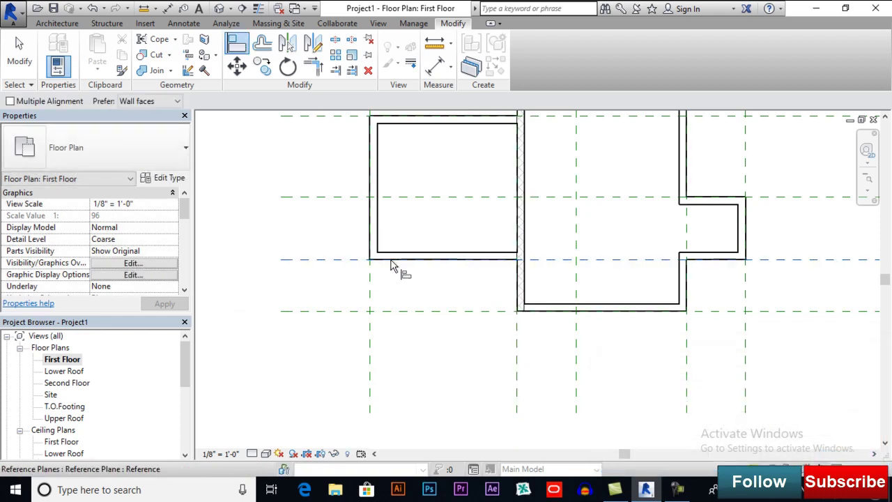
pyautogui.click(401, 265)
pyautogui.moveTo(517, 287); pyautogui.dragTo(520, 366, button='middle')
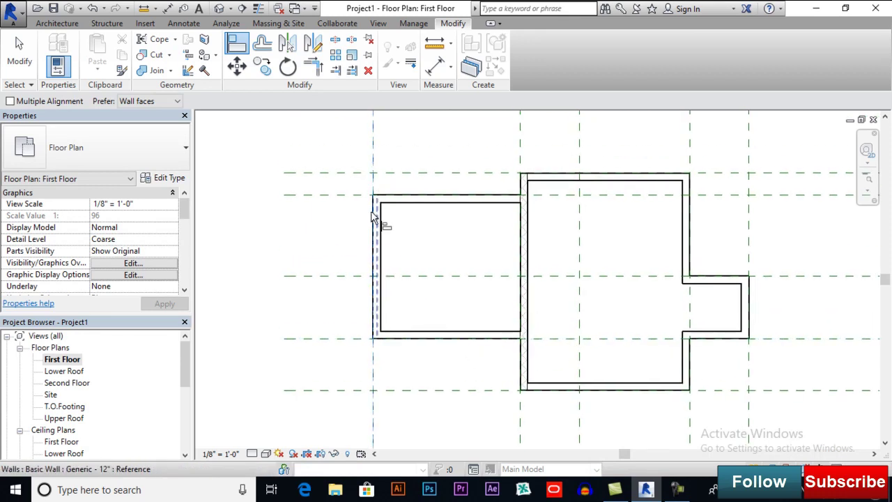
pyautogui.press('Escape')
# - Try moving the left wing's outer reference plane outward to test the wall's lock, and undo the move
pyautogui.scroll(-1, 449, 273)
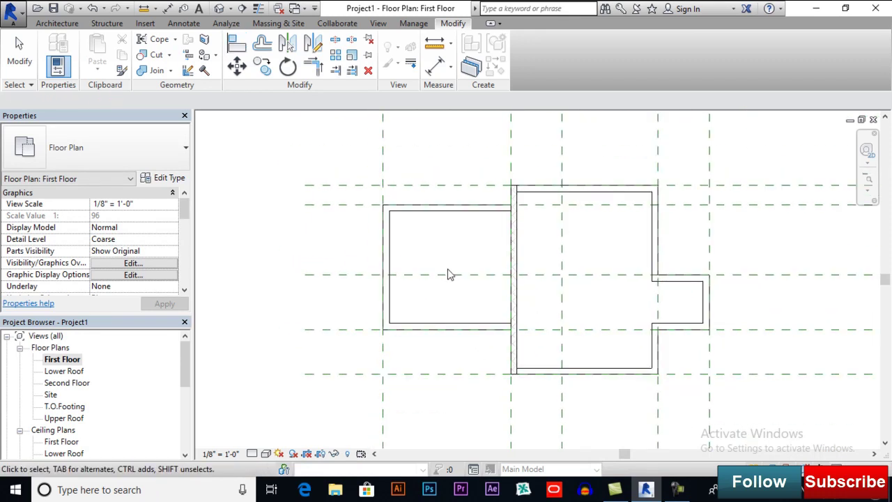
pyautogui.click(384, 165)
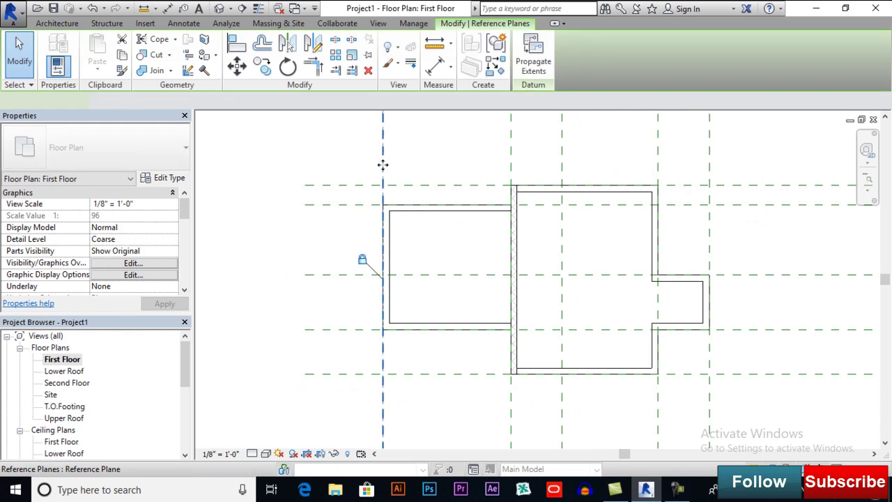
pyautogui.moveTo(376, 167); pyautogui.dragTo(315, 169)
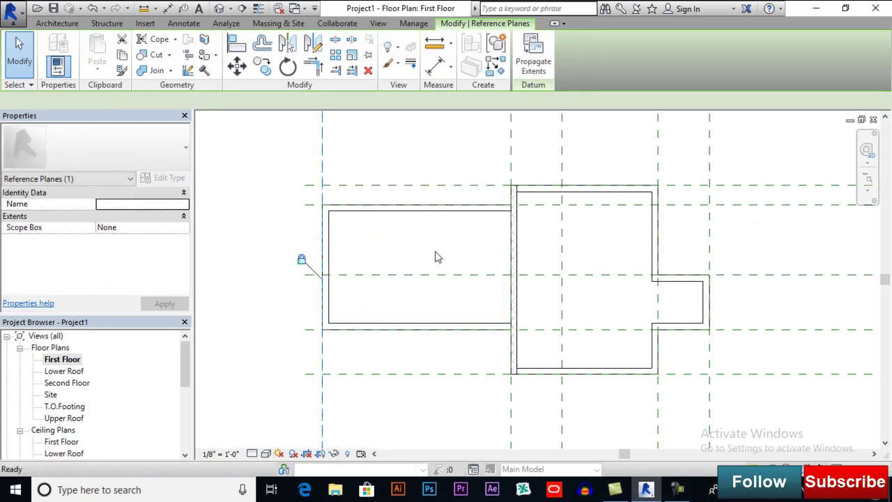
pyautogui.hotkey('ctrl', 'z')
pyautogui.moveTo(449, 253); pyautogui.dragTo(462, 231, button='middle')
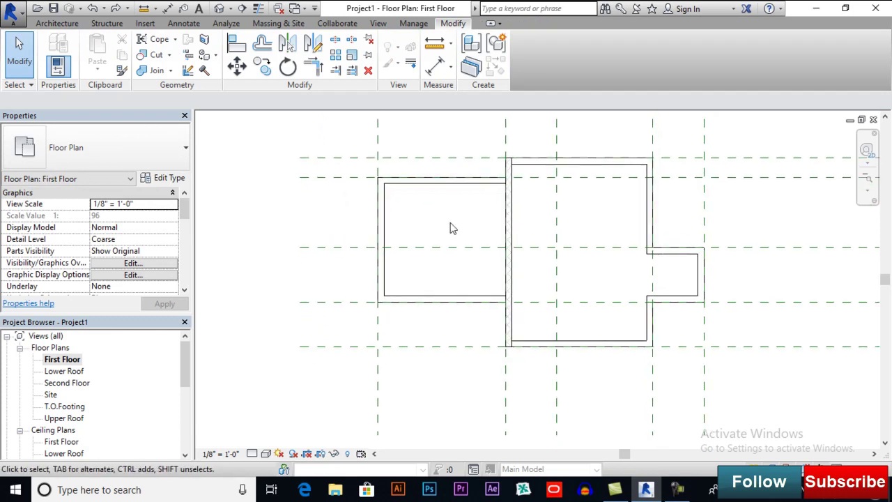
# - Start an architectural wall of type Generic - 5" on the First Floor, with its top constraint up to level Second Floor
pyautogui.moveTo(532, 249); pyautogui.dragTo(479, 261, button='middle')
pyautogui.scroll(-1, 478, 261)
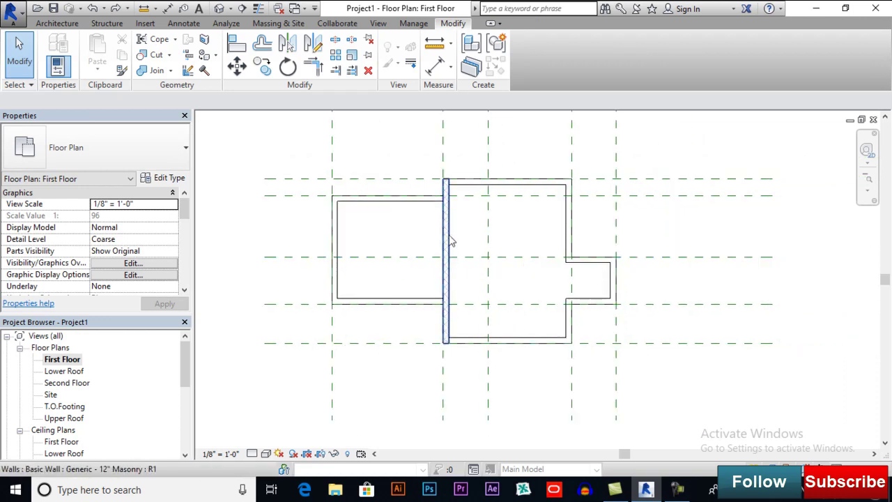
pyautogui.click(66, 25)
pyautogui.click(53, 72)
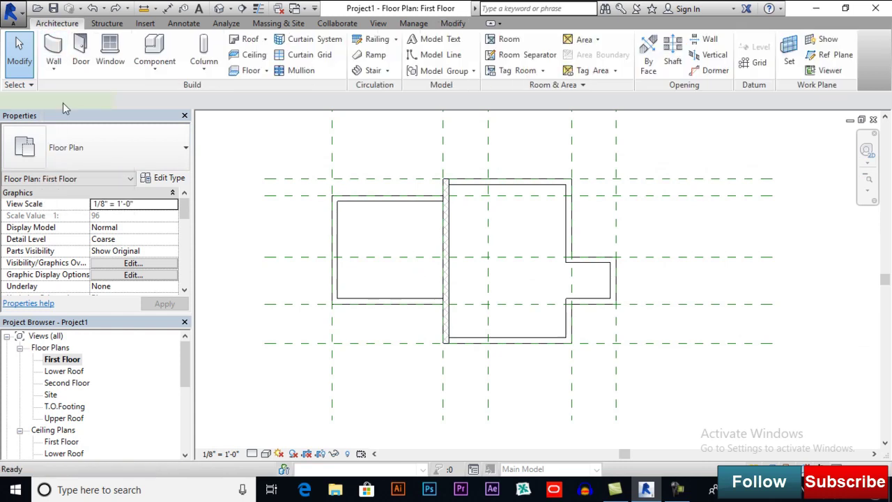
pyautogui.press('w')
pyautogui.press('a')
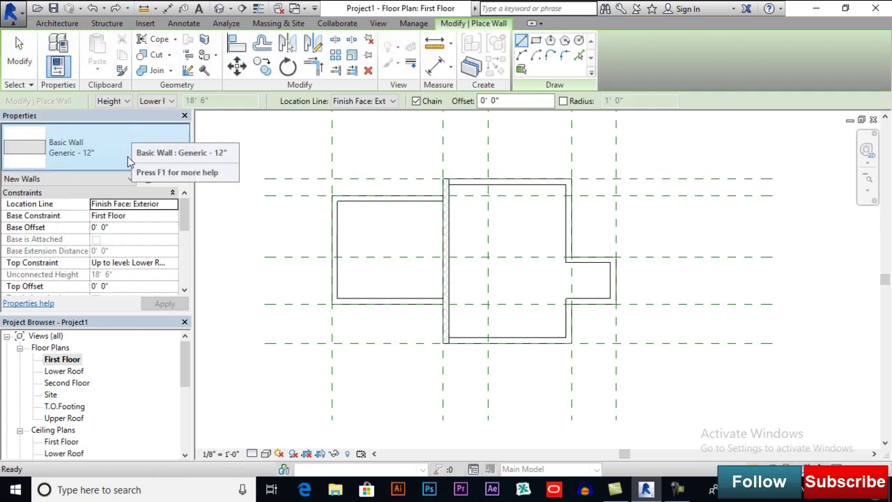
pyautogui.click(123, 166)
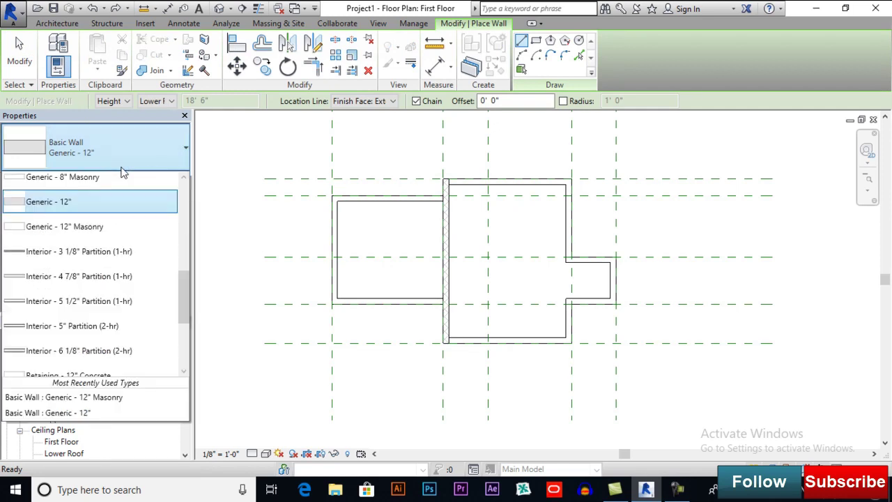
pyautogui.scroll(5, 123, 192)
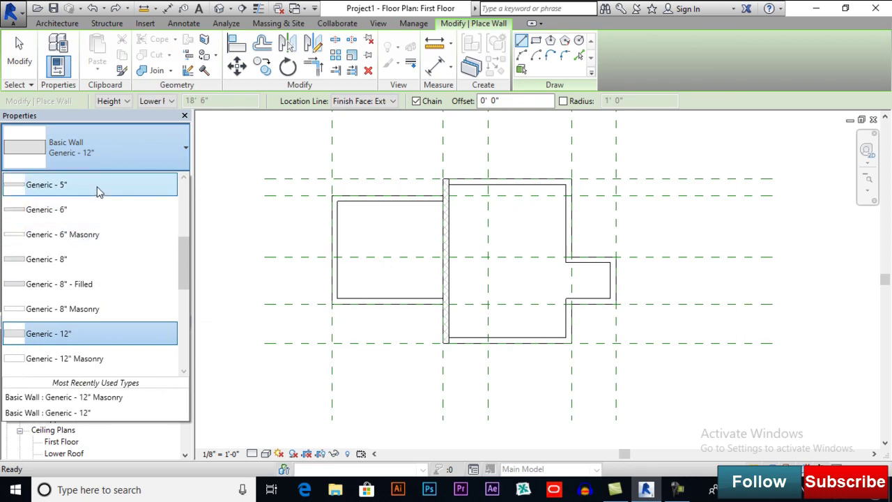
pyautogui.click(99, 192)
pyautogui.scroll(2, 470, 215)
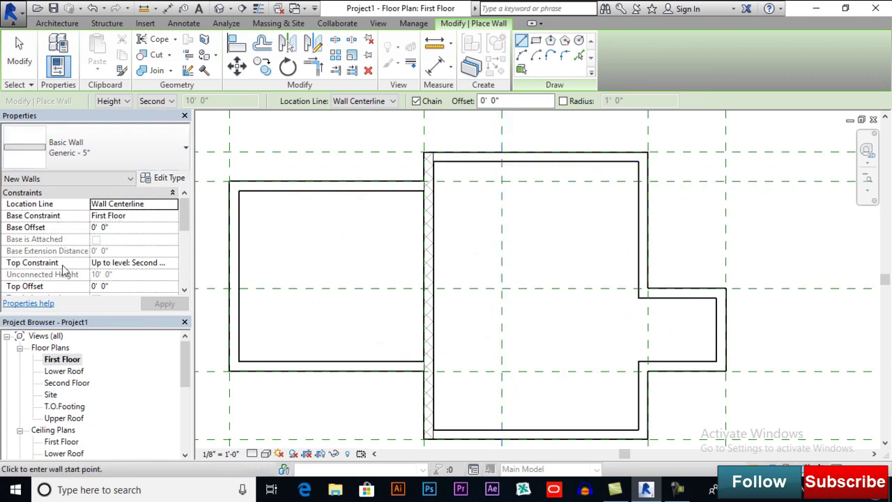
pyautogui.click(162, 269)
pyautogui.click(173, 265)
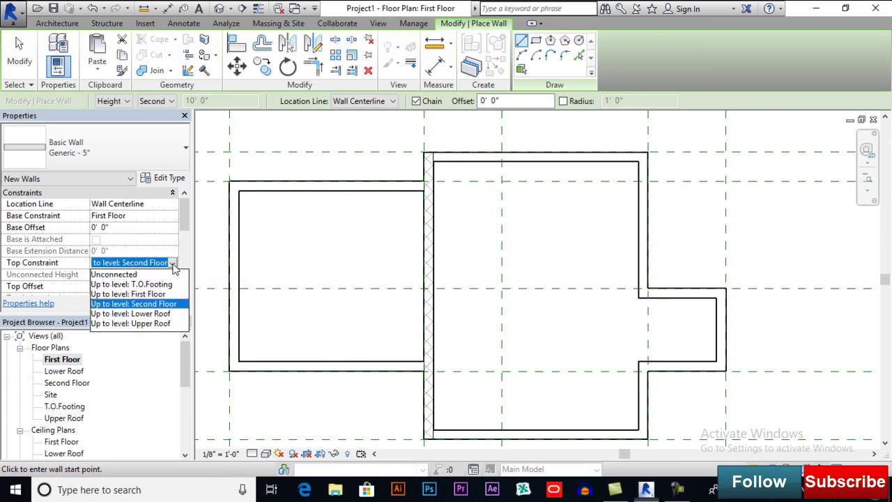
pyautogui.click(174, 269)
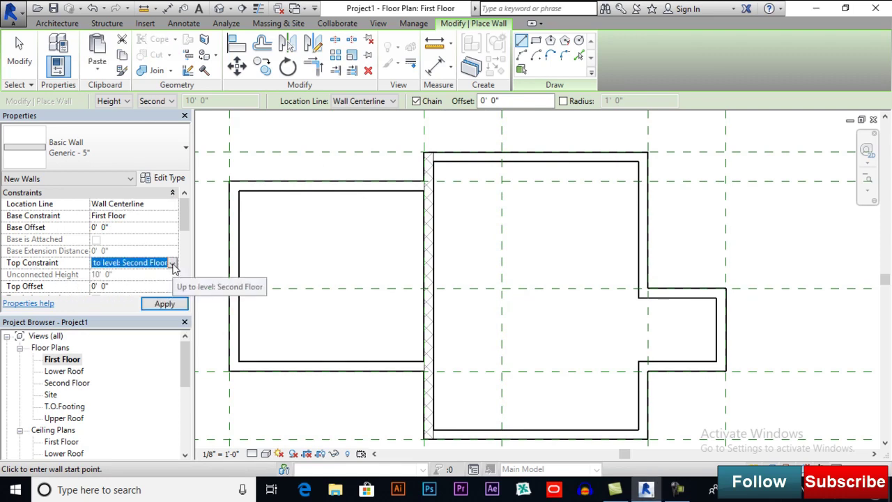
# - Draw an L-shaped partition along the inner reference planes, from the main block's upper wall down and across to the masonry wall
pyautogui.click(501, 158)
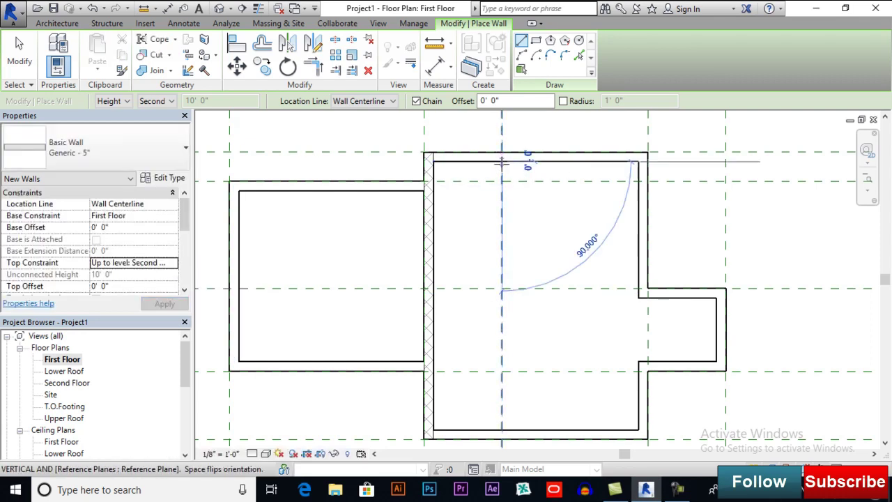
pyautogui.click(502, 288)
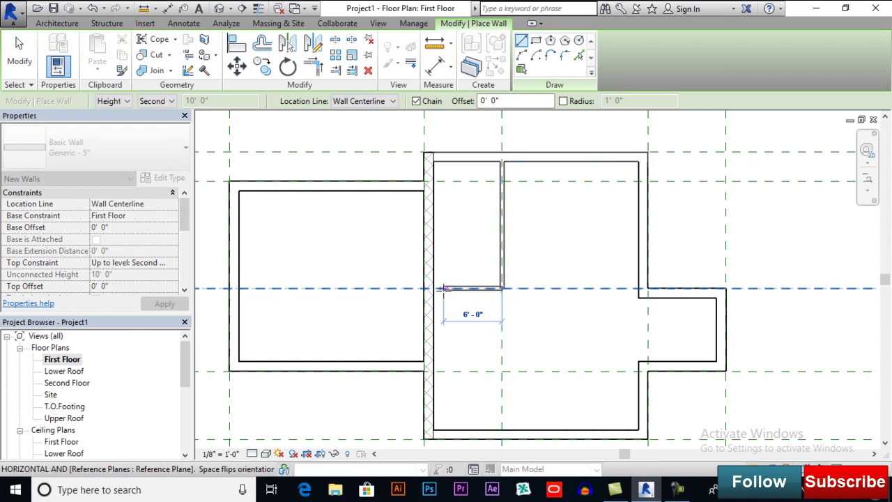
pyautogui.click(433, 288)
pyautogui.press('Escape')
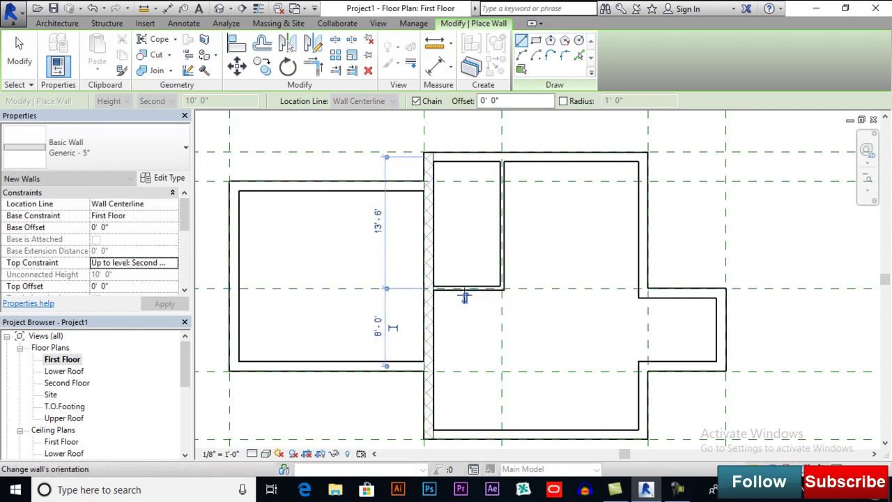
pyautogui.scroll(2, 494, 241)
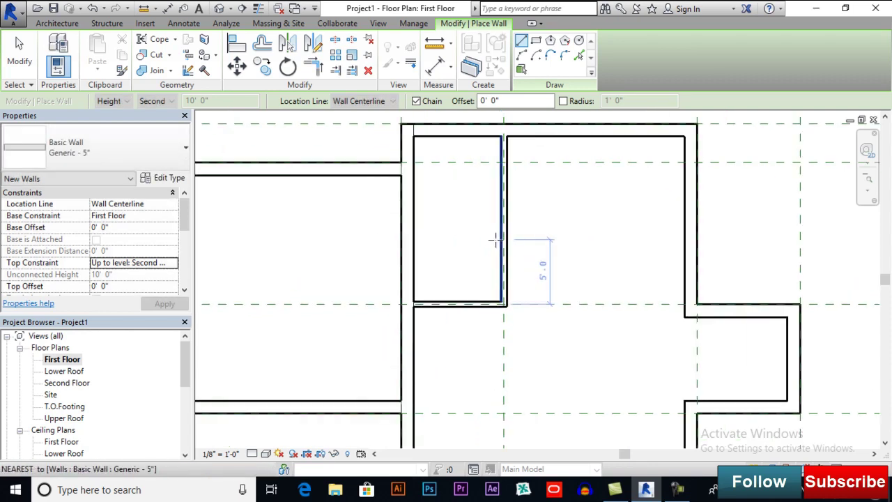
pyautogui.click(19, 63)
# - Align the vertical partition's centerline with its reference plane and lock it
pyautogui.moveTo(498, 206); pyautogui.dragTo(472, 272, button='middle')
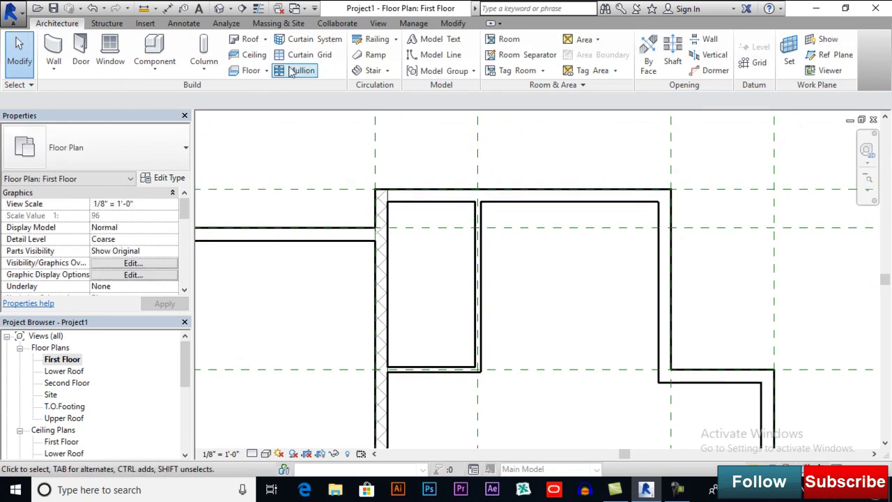
pyautogui.click(481, 160)
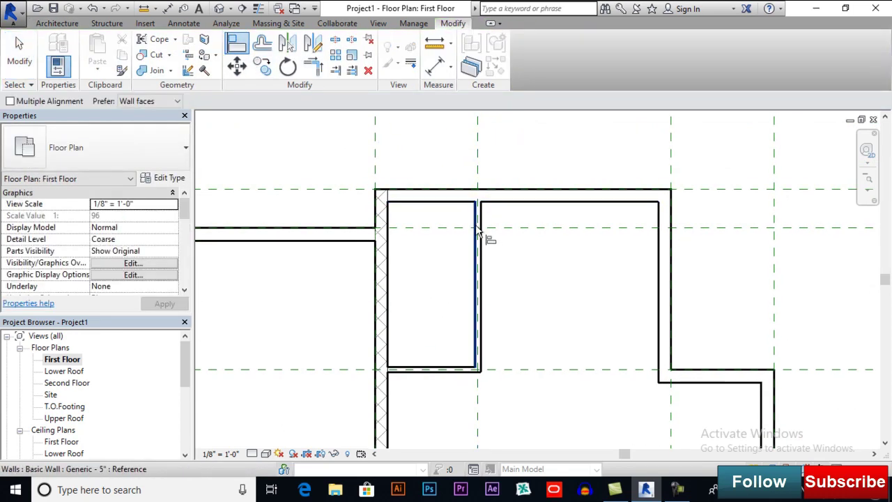
pyautogui.scroll(3, 486, 234)
pyautogui.scroll(4, 483, 223)
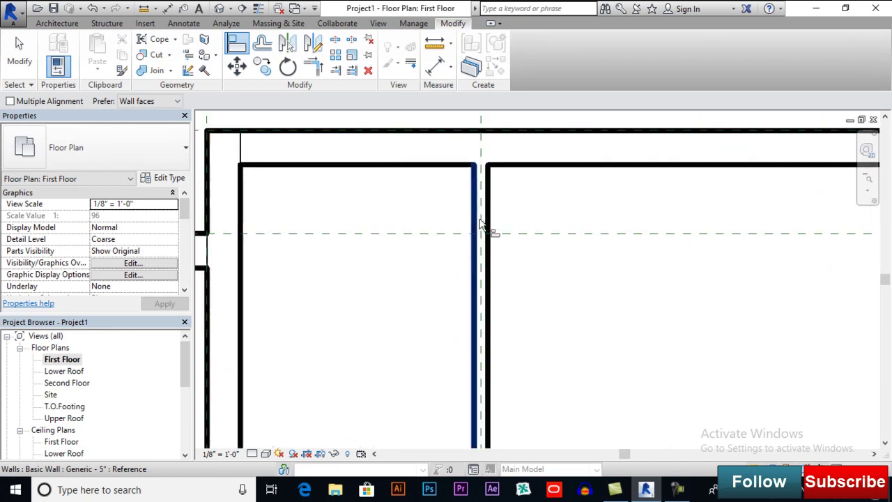
pyautogui.scroll(-3, 482, 198)
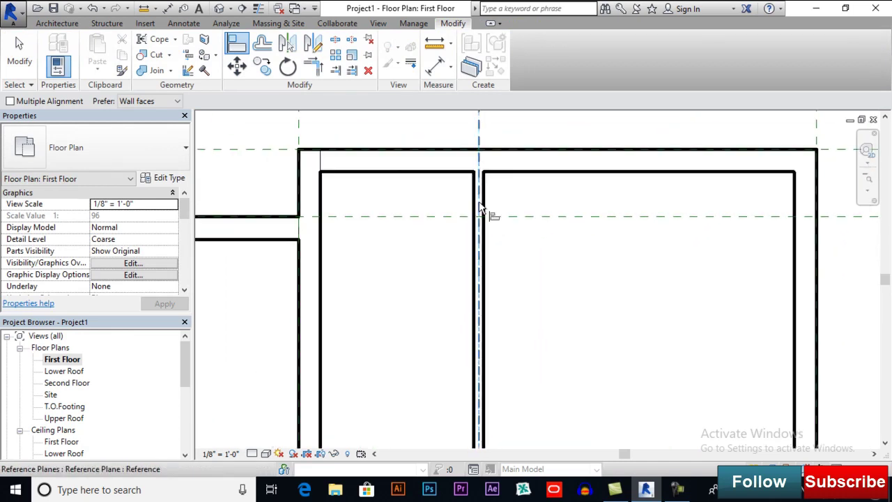
pyautogui.click(486, 234)
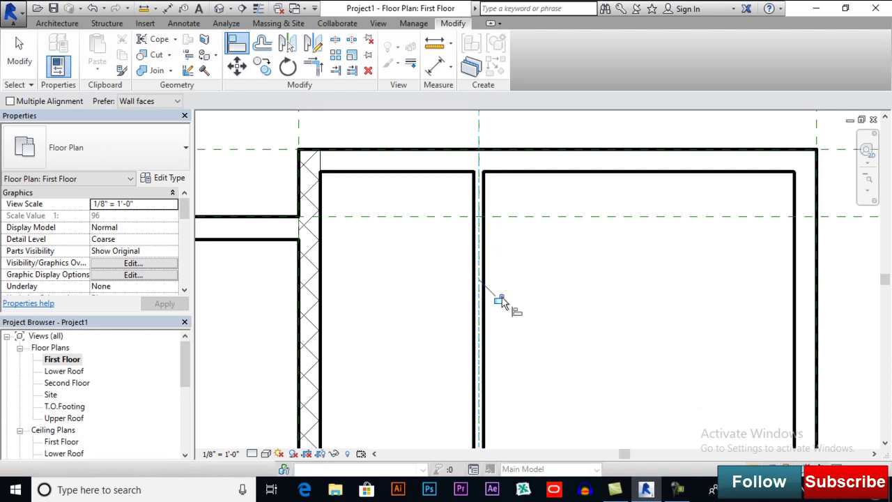
pyautogui.scroll(-3, 497, 296)
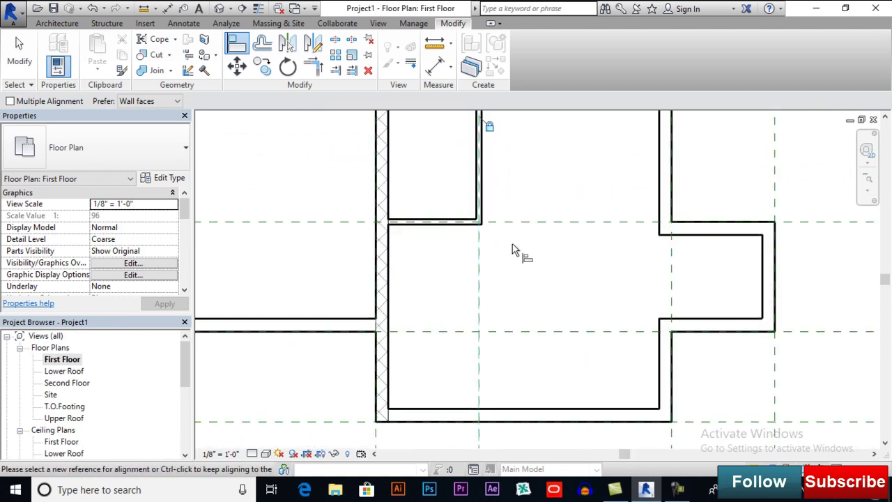
# - Align the horizontal partition's centerline with its reference plane and lock it
pyautogui.click(496, 222)
pyautogui.scroll(3, 485, 230)
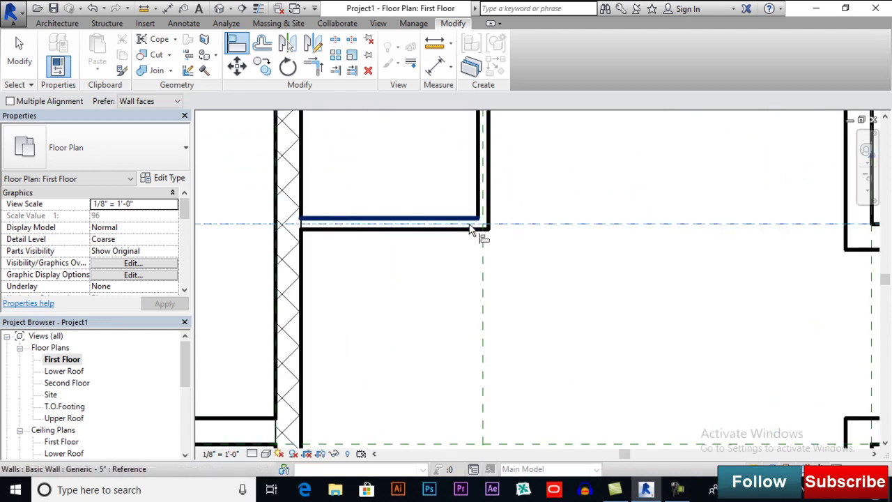
pyautogui.click(474, 231)
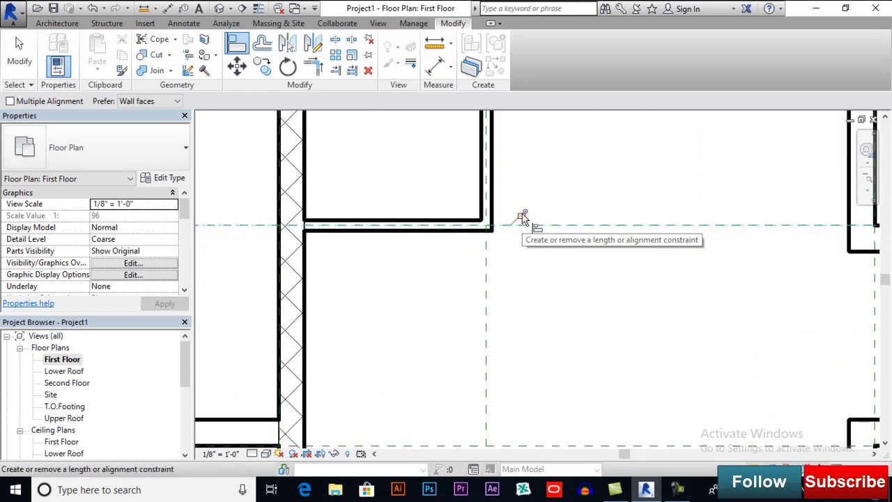
pyautogui.click(523, 218)
pyautogui.scroll(-5, 550, 268)
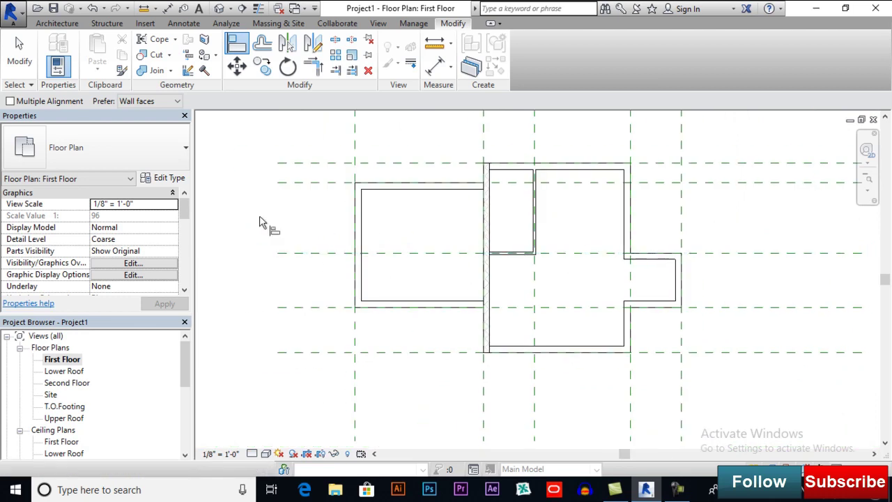
# - Open the Second Floor plan and review its underlay properties
pyautogui.doubleClick(74, 385)
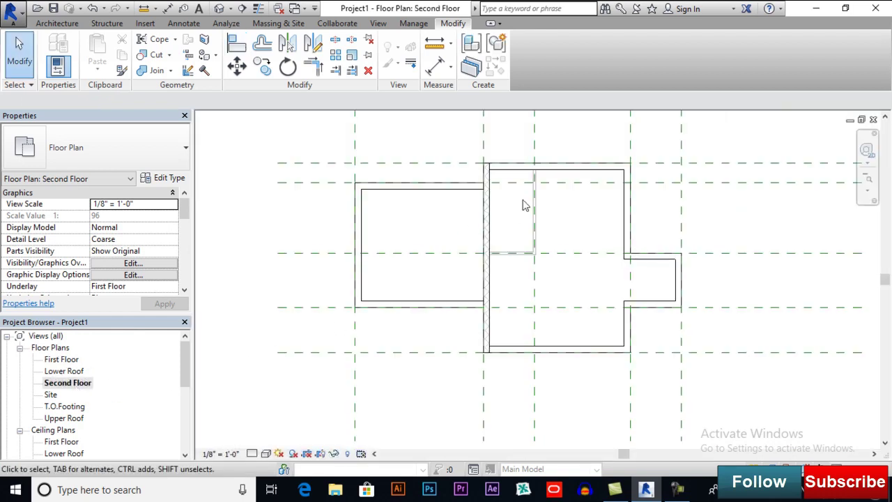
pyautogui.scroll(2, 540, 180)
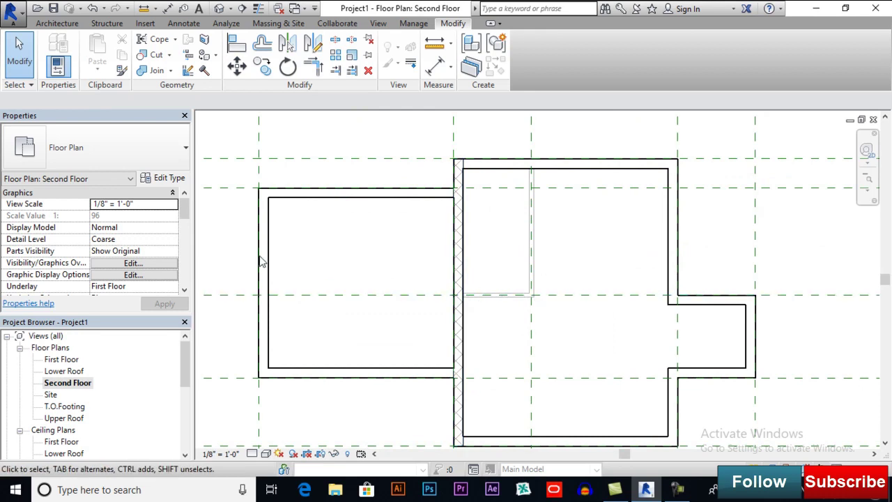
pyautogui.moveTo(179, 216); pyautogui.dragTo(187, 228)
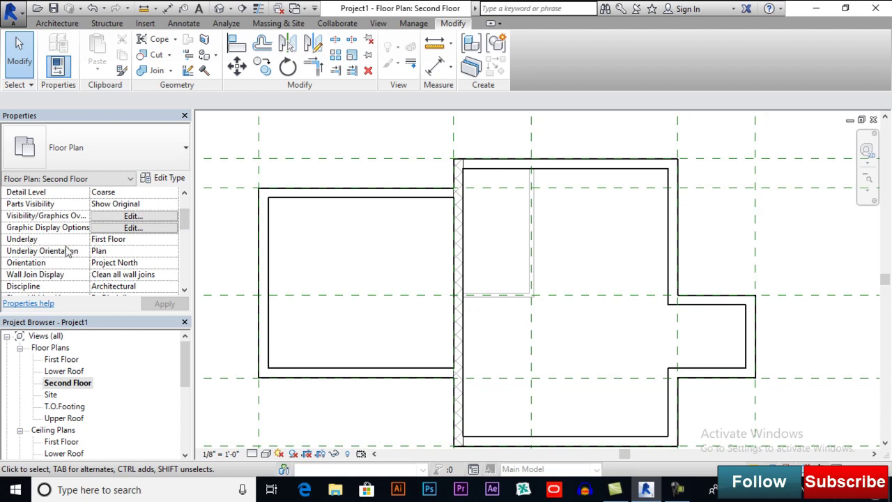
pyautogui.moveTo(420, 216); pyautogui.dragTo(386, 219, button='middle')
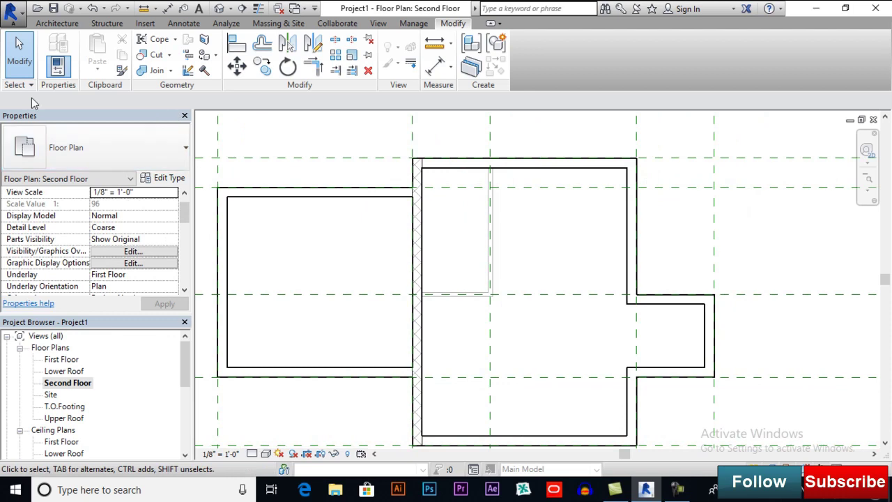
# - Draw Generic - 5" walls on the Second Floor over the underlaid partition, from the upper wall to the plane intersection and across to the masonry wall
pyautogui.click(47, 25)
pyautogui.click(54, 62)
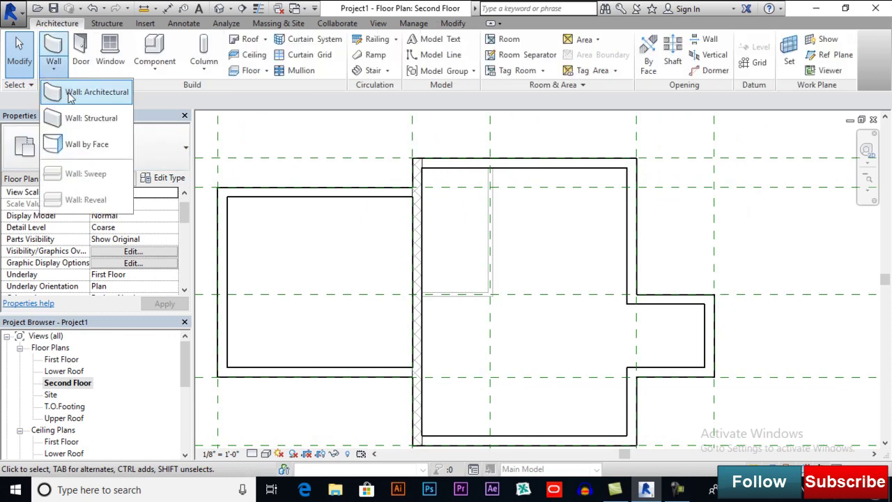
pyautogui.scroll(5, 488, 170)
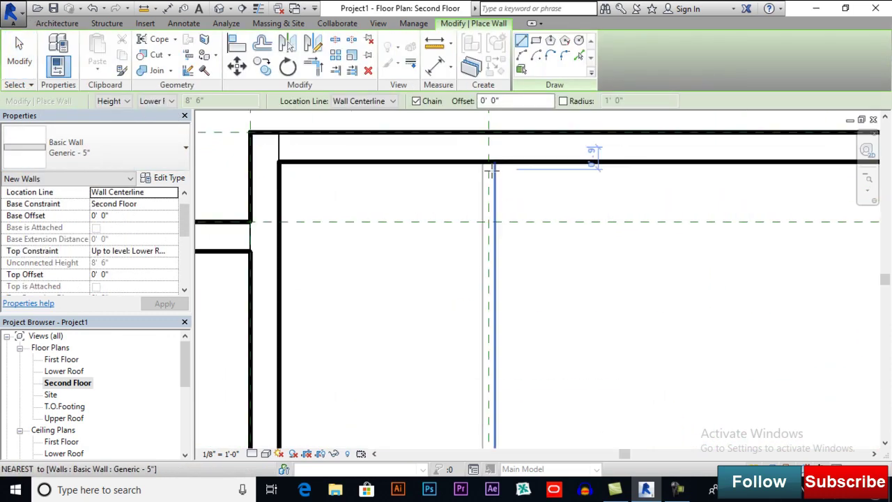
pyautogui.click(488, 162)
pyautogui.scroll(-3, 481, 251)
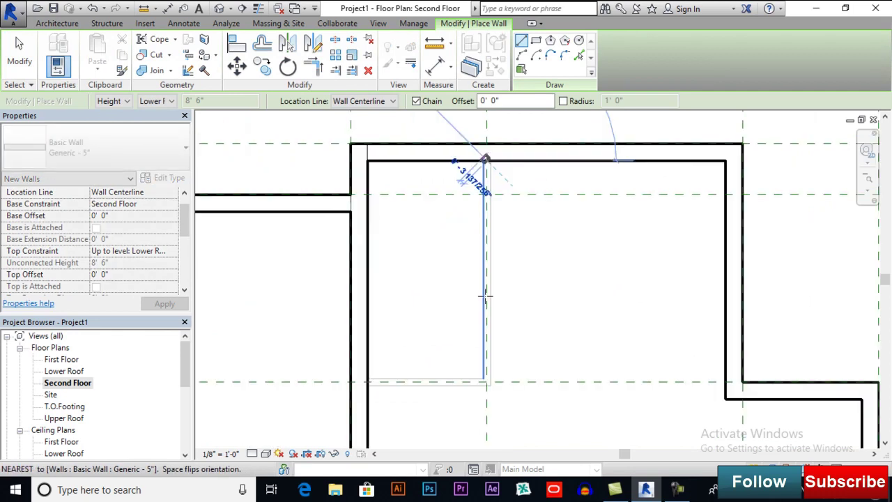
pyautogui.scroll(3, 486, 361)
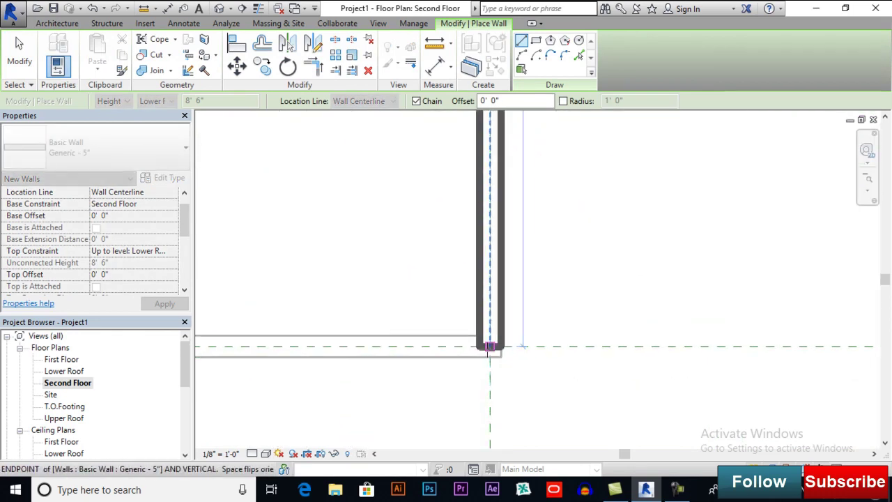
pyautogui.click(490, 346)
pyautogui.scroll(-3, 490, 346)
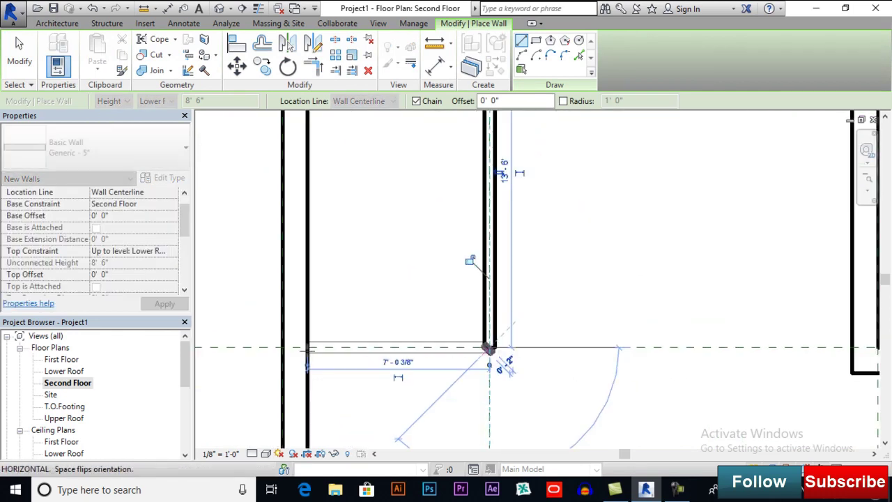
pyautogui.click(307, 346)
pyautogui.moveTo(528, 354); pyautogui.dragTo(533, 237, button='middle')
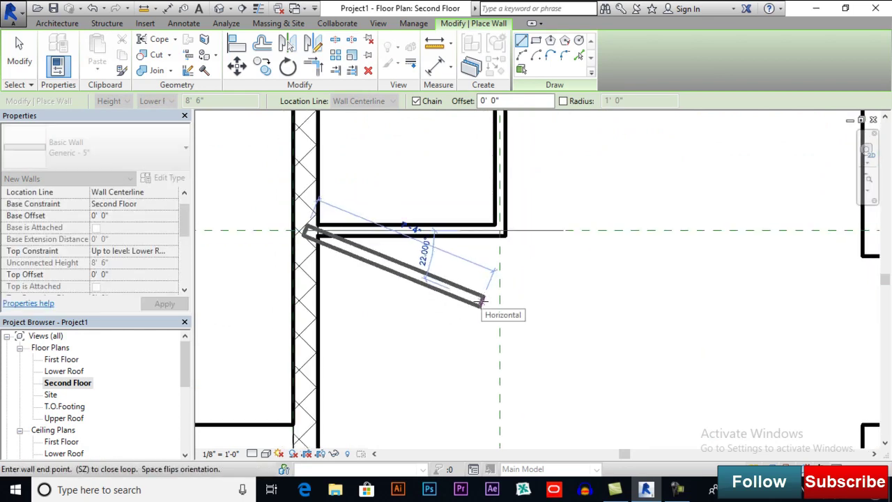
# - Draw Generic - 5" walls from the partition corner about 3'-0" down the vertical reference plane, and horizontally back to the masonry wall
pyautogui.press('Escape')
pyautogui.press('Escape')
pyautogui.click(501, 237)
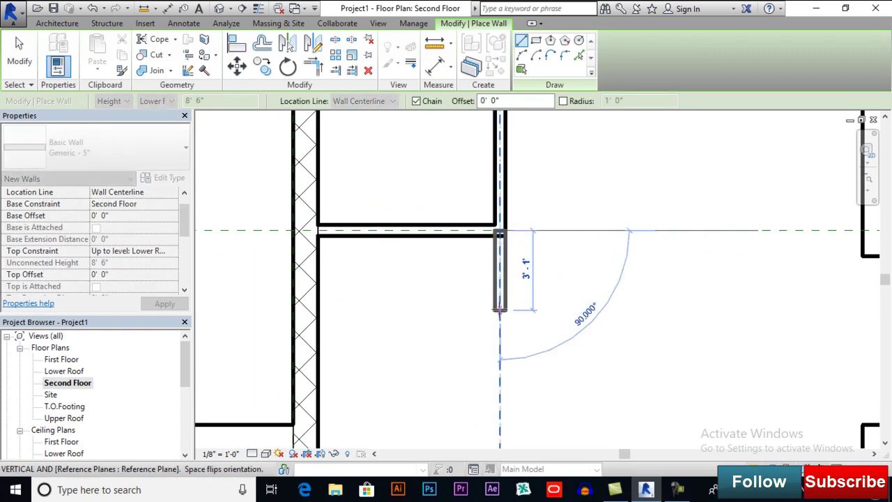
pyautogui.click(498, 307)
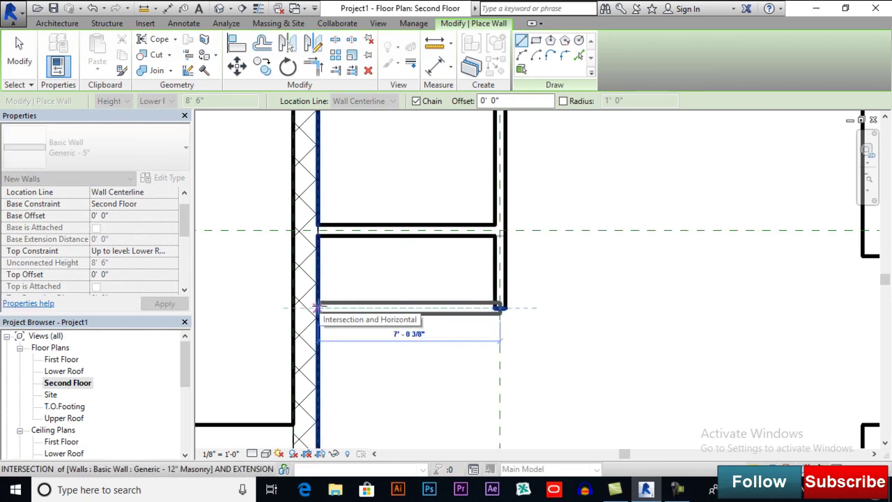
pyautogui.click(318, 307)
pyautogui.scroll(-2, 397, 347)
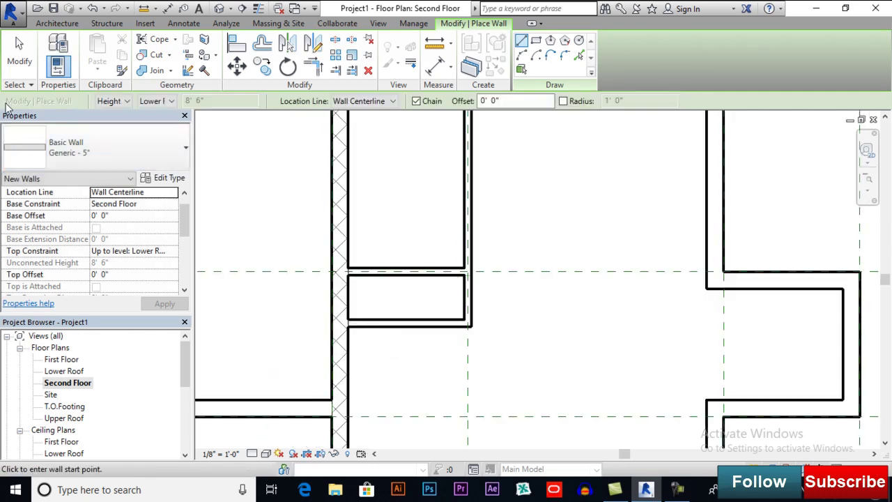
pyautogui.moveTo(422, 229); pyautogui.dragTo(407, 343, button='middle')
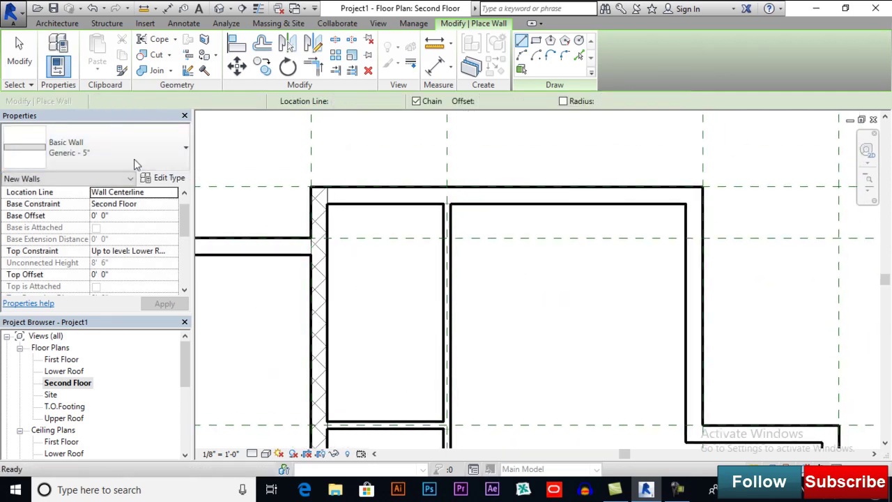
# - Align the Second Floor vertical partition's centerline with its reference plane and lock the alignment
pyautogui.press('Escape')
pyautogui.click(453, 23)
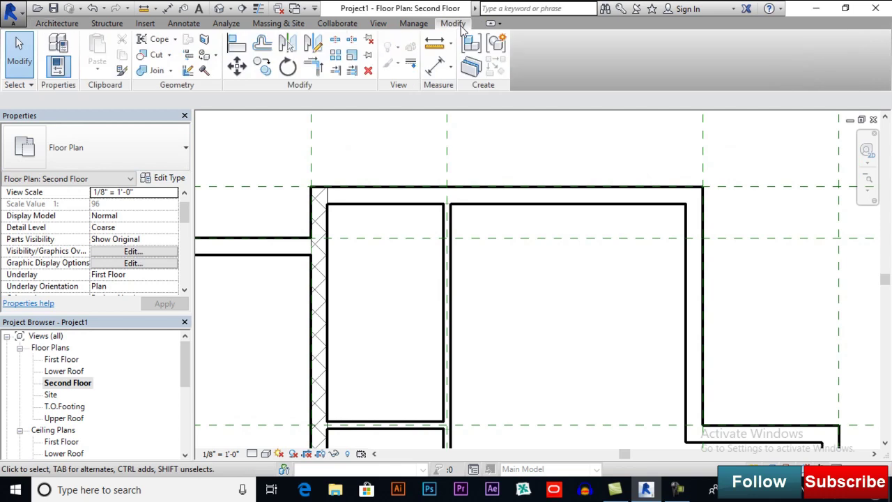
pyautogui.click(235, 46)
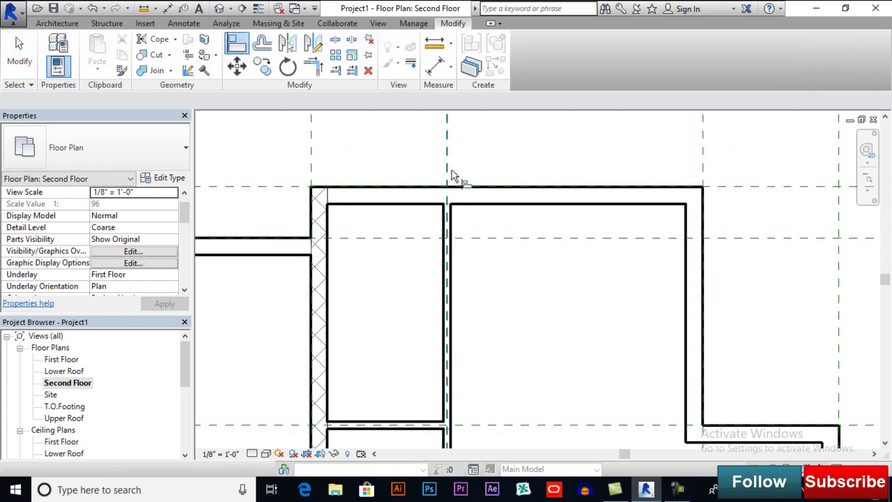
pyautogui.click(448, 170)
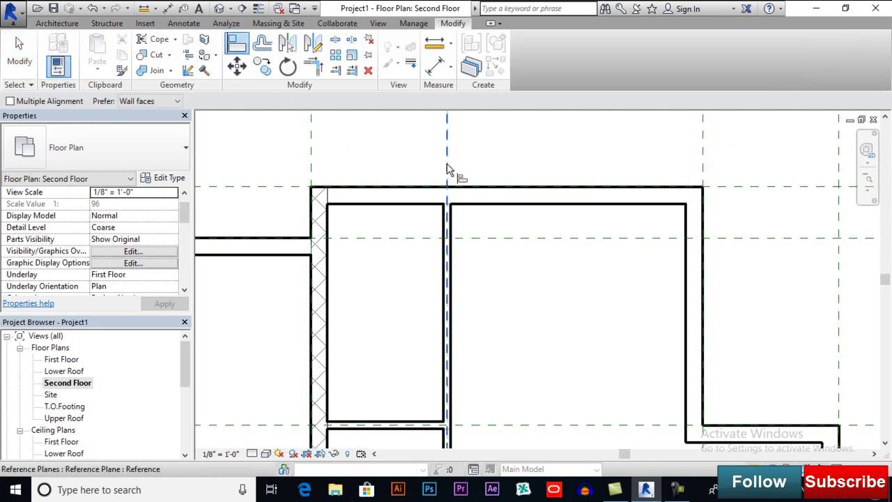
pyautogui.scroll(2, 447, 225)
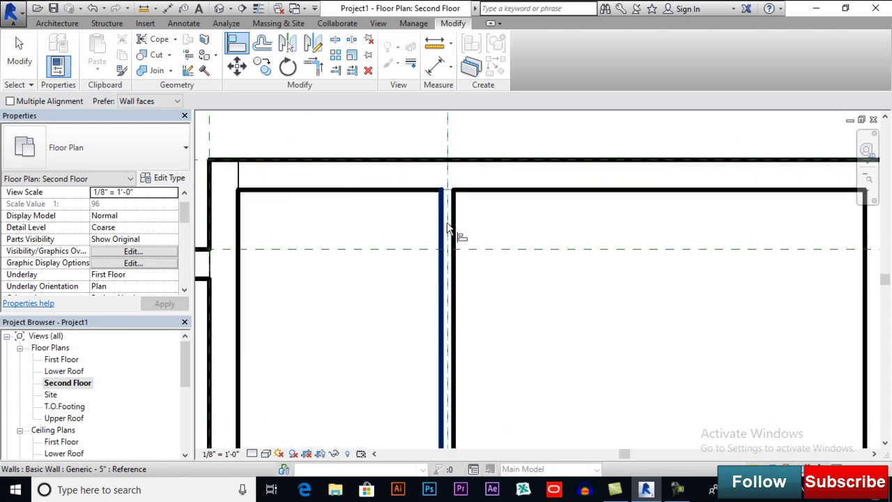
pyautogui.click(449, 228)
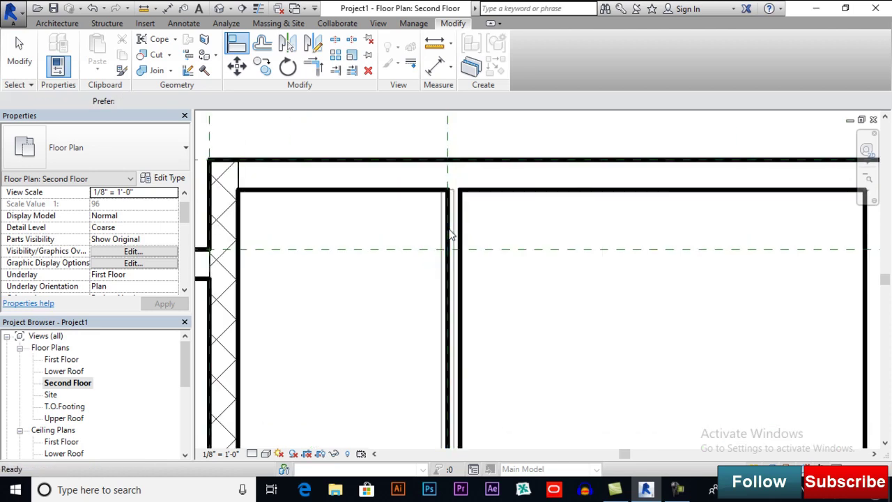
pyautogui.scroll(1, 451, 236)
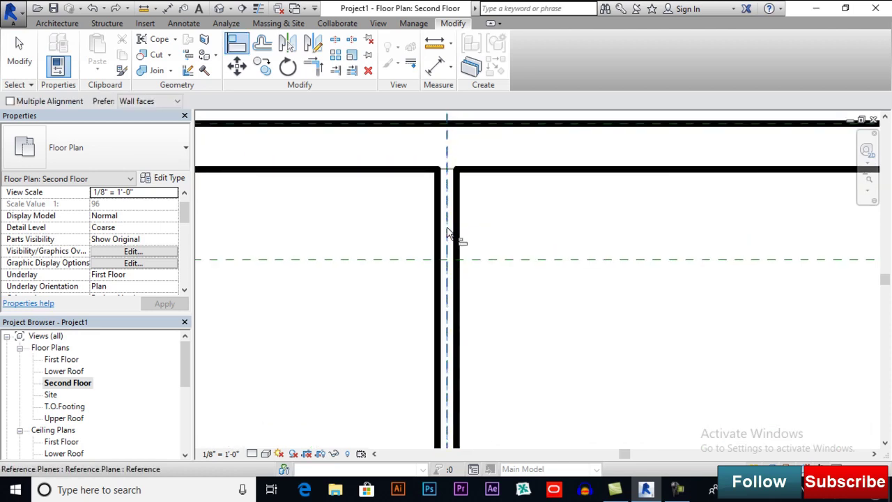
pyautogui.scroll(-3, 454, 235)
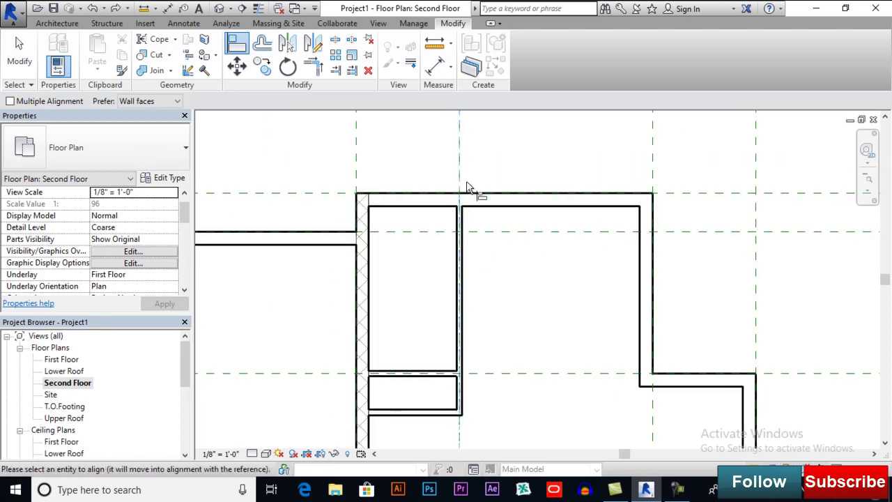
pyautogui.click(461, 198)
pyautogui.click(479, 299)
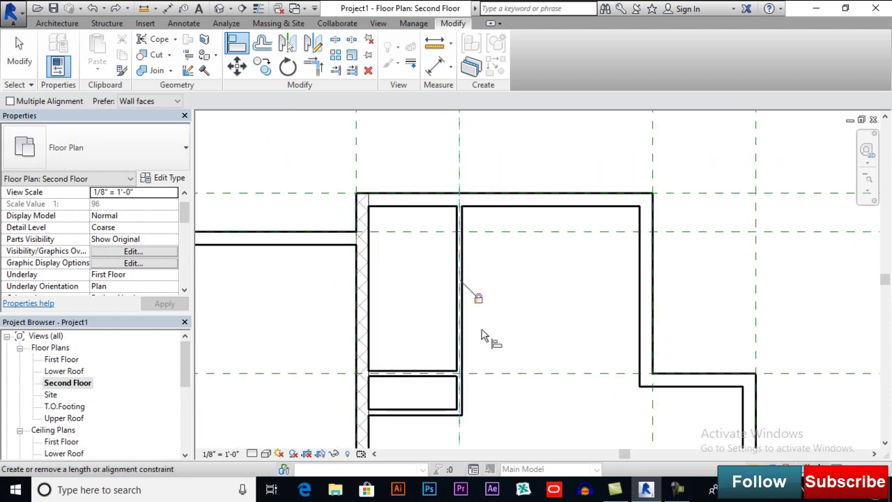
# - Align the centerline of the Second Floor's upper horizontal partition with its reference plane and lock it
pyautogui.click(480, 373)
pyautogui.scroll(4, 458, 382)
pyautogui.click(458, 372)
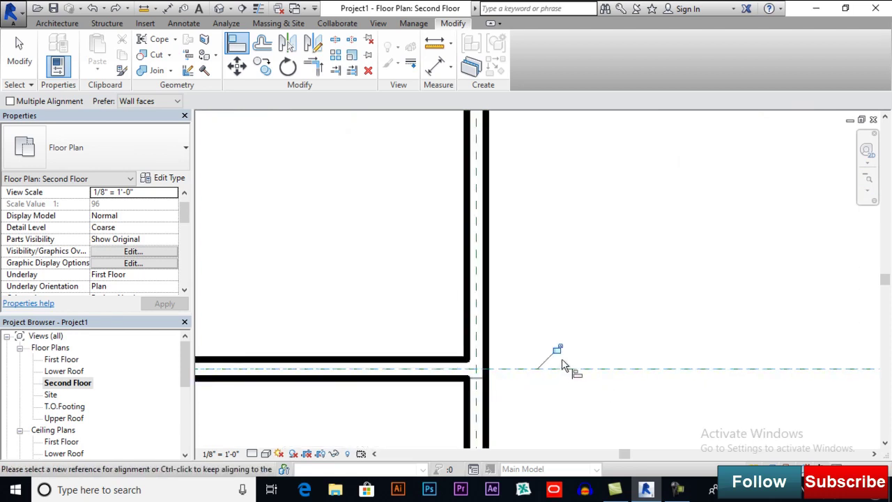
pyautogui.middleClick(543, 269)
pyautogui.middleClick(543, 270)
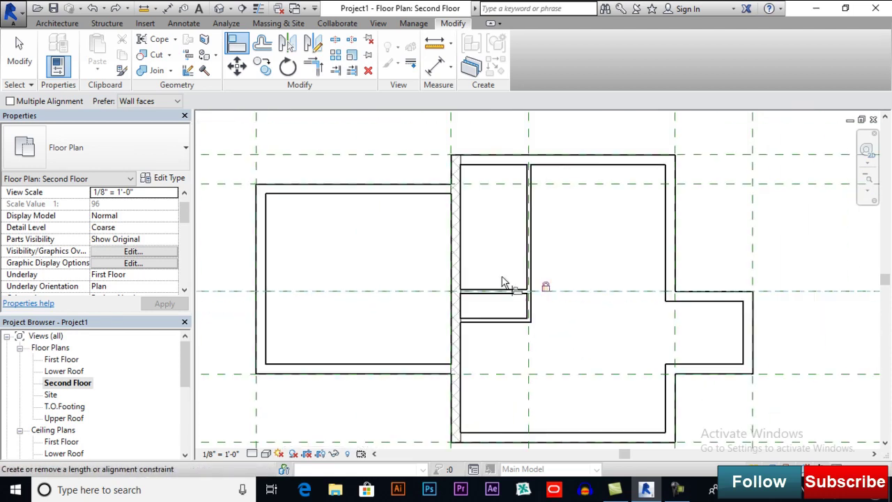
pyautogui.click(23, 64)
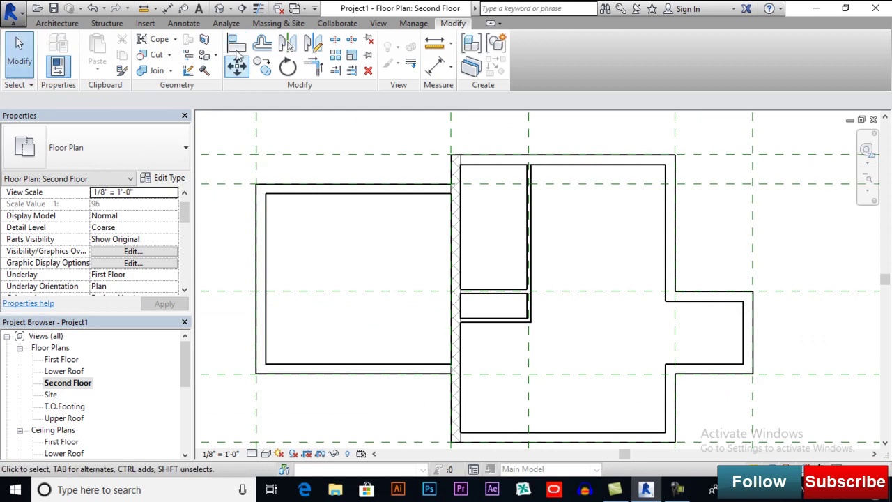
# - Open the 3D view and examine the Second Floor partition walls from above
pyautogui.click(219, 9)
pyautogui.keyDown('shift'); pyautogui.moveTo(645, 310); pyautogui.dragTo(510, 356, button='middle'); pyautogui.keyUp('shift')
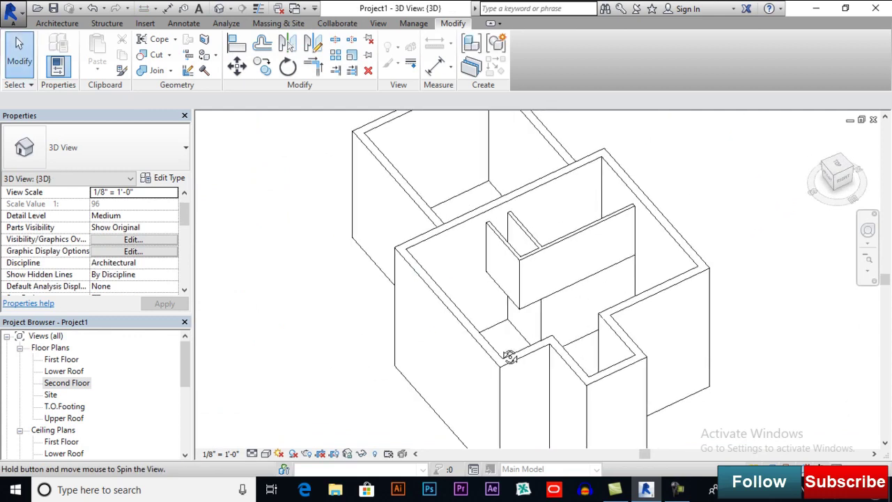
pyautogui.scroll(4, 568, 258)
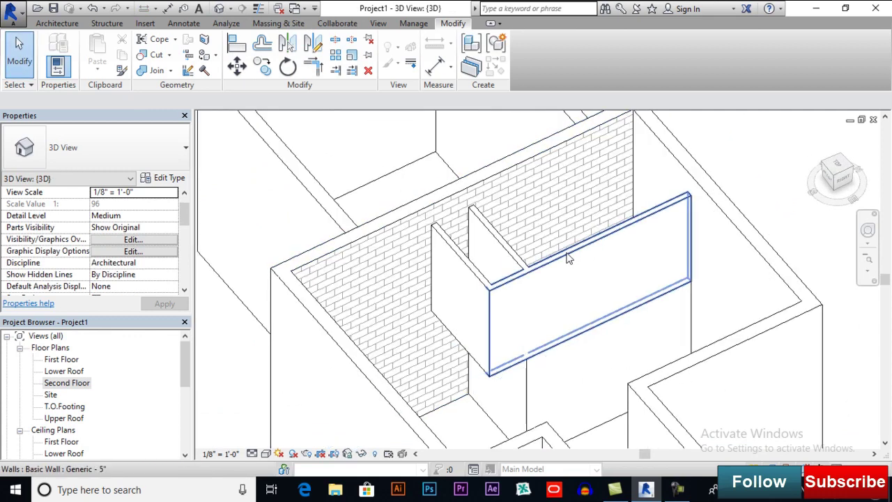
pyautogui.press('Tab')
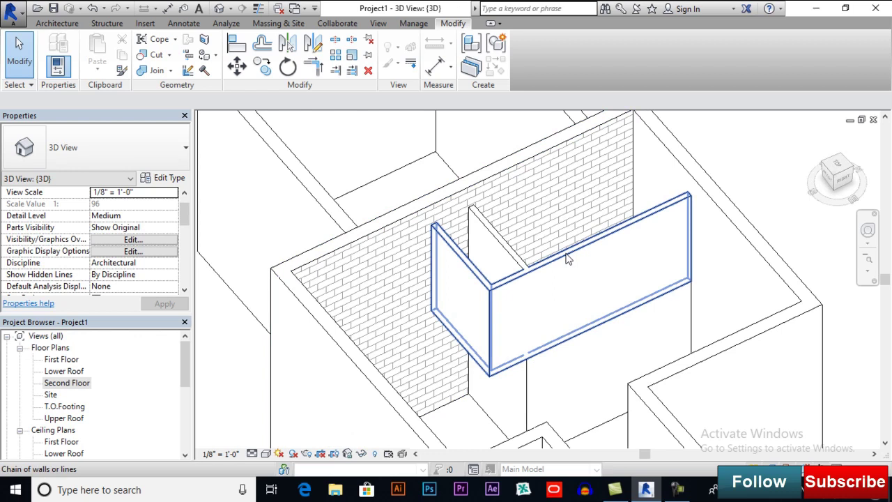
pyautogui.press('Escape')
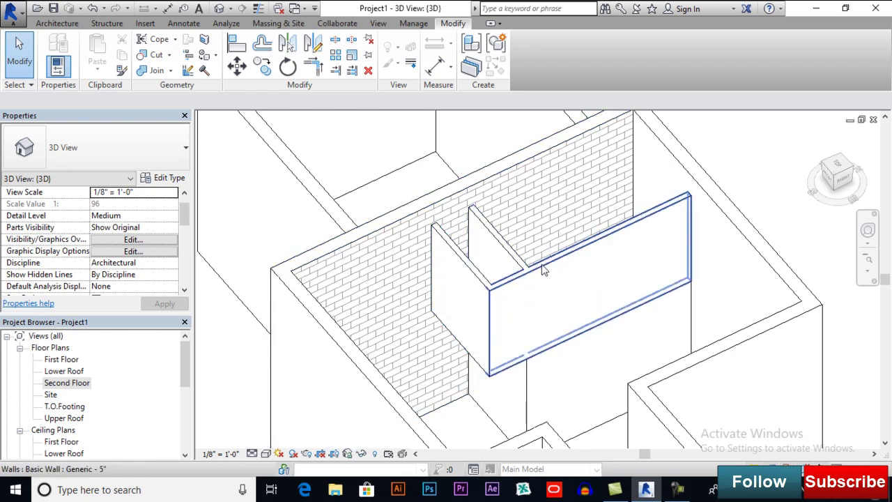
# - Set the top constraint of the three Second Floor Generic - 5" partitions to Up to level: Upper Roof
pyautogui.click(545, 271)
pyautogui.click(488, 278)
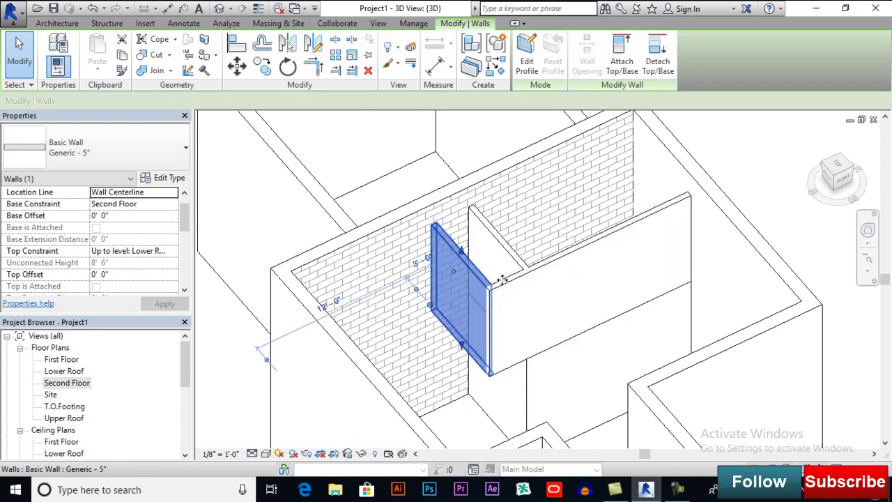
pyautogui.keyDown('ctrl'); pyautogui.click(508, 278); pyautogui.keyUp('ctrl')
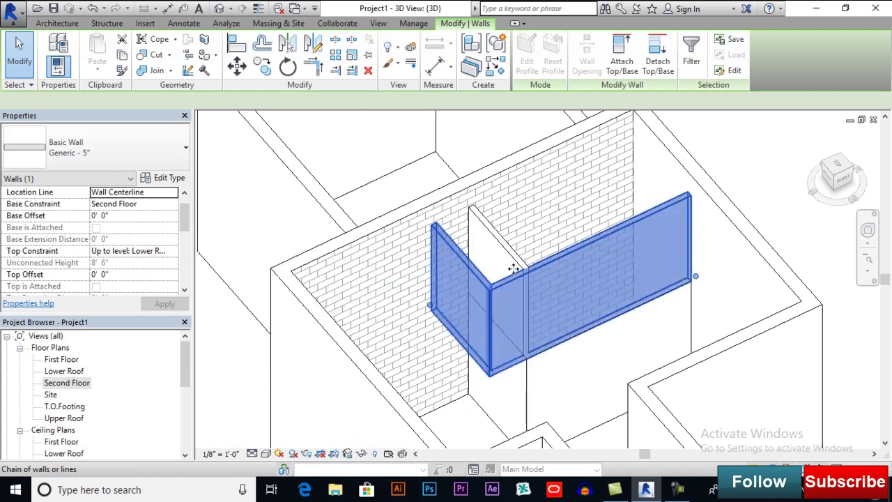
pyautogui.keyDown('ctrl'); pyautogui.click(521, 265); pyautogui.keyUp('ctrl')
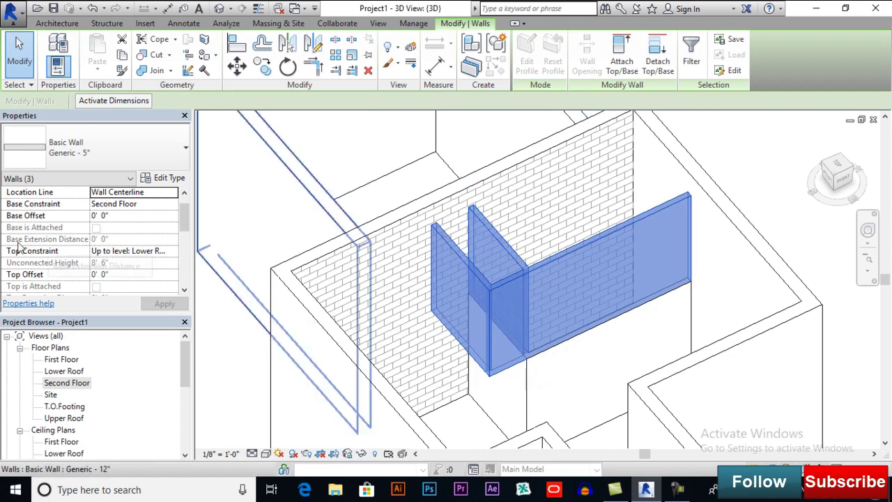
pyautogui.click(154, 251)
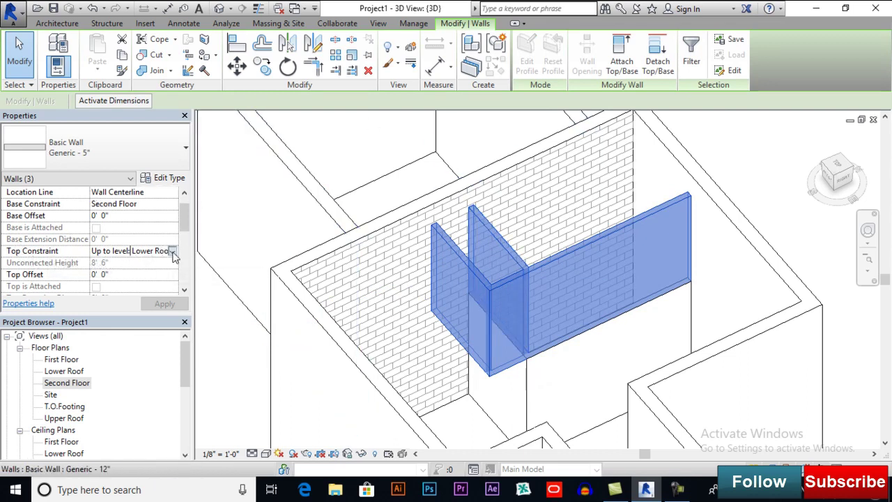
pyautogui.click(173, 252)
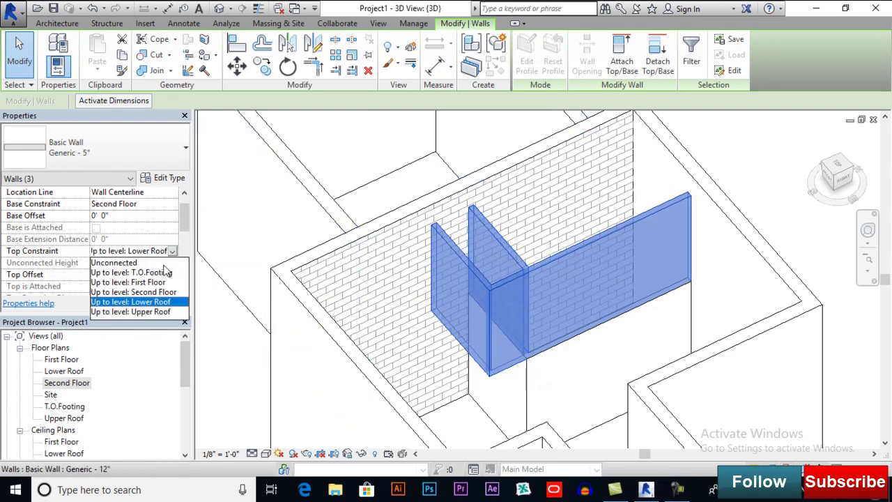
pyautogui.click(147, 311)
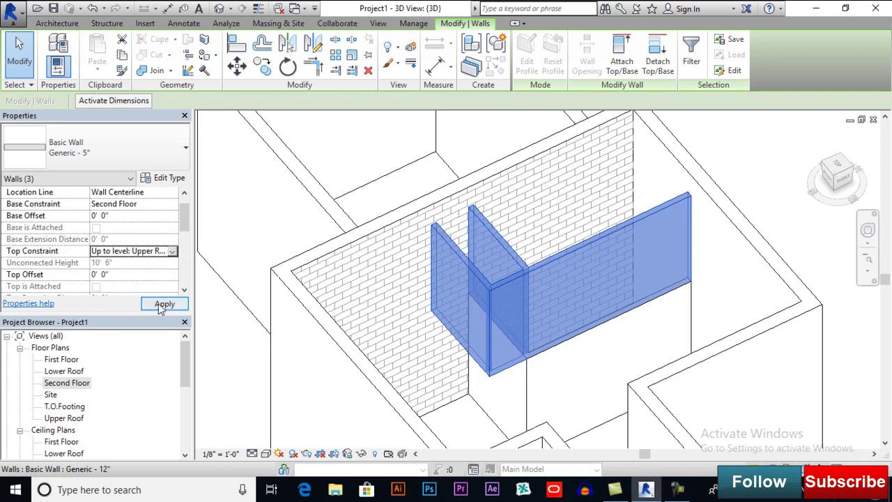
pyautogui.click(163, 305)
pyautogui.scroll(-3, 303, 251)
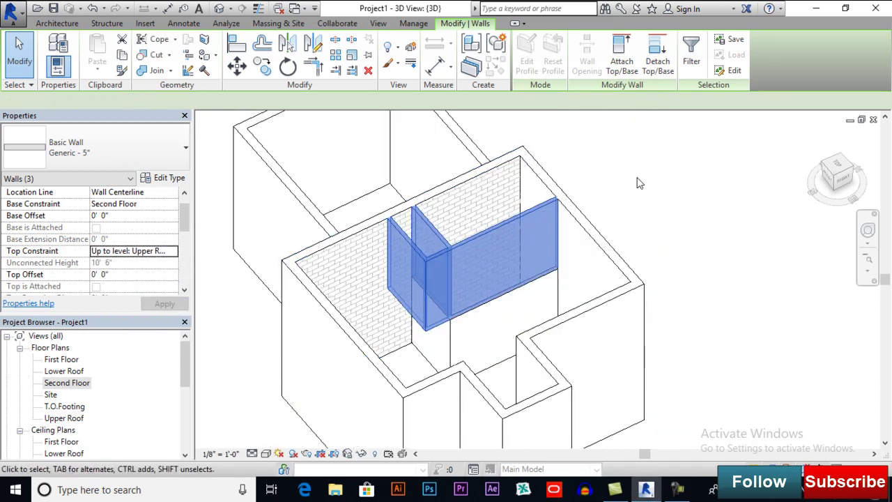
pyautogui.press('Escape')
# - Review the partitions in 3D and reopen the Second Floor plan
pyautogui.moveTo(567, 280); pyautogui.dragTo(643, 226, button='middle')
pyautogui.moveTo(565, 285); pyautogui.dragTo(554, 244, button='middle')
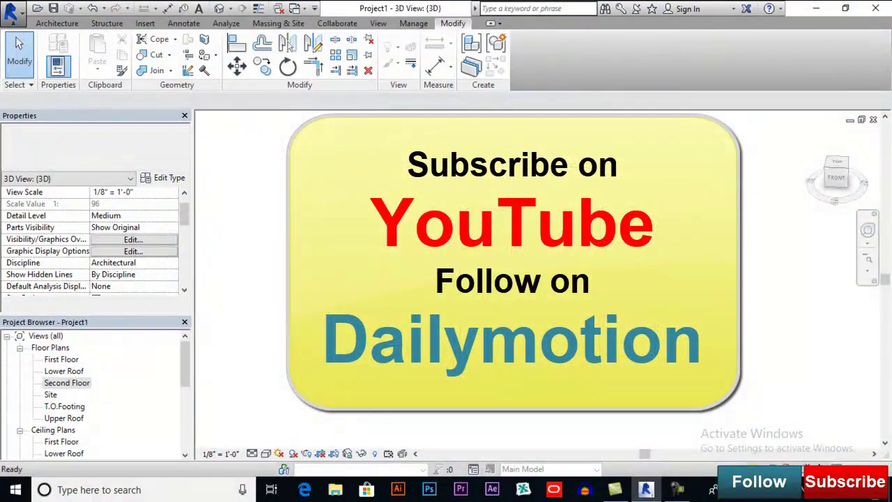
pyautogui.doubleClick(44, 383)
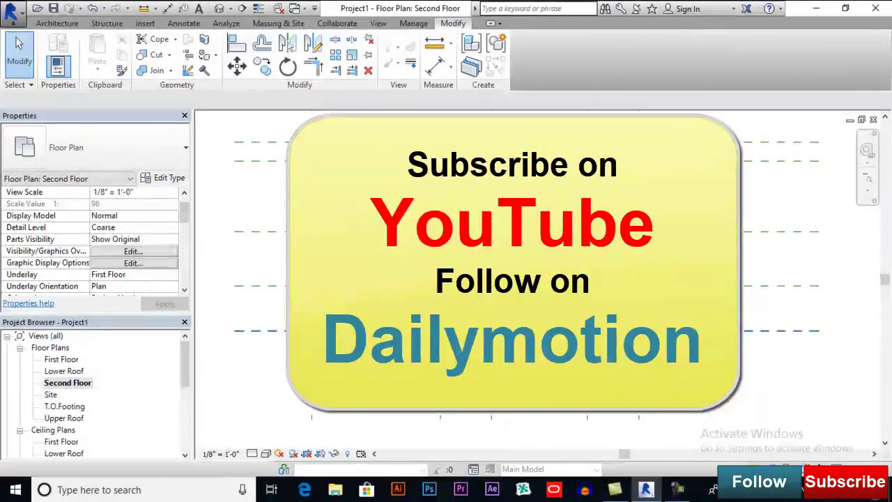
pyautogui.moveTo(488, 279); pyautogui.dragTo(509, 285, button='middle')
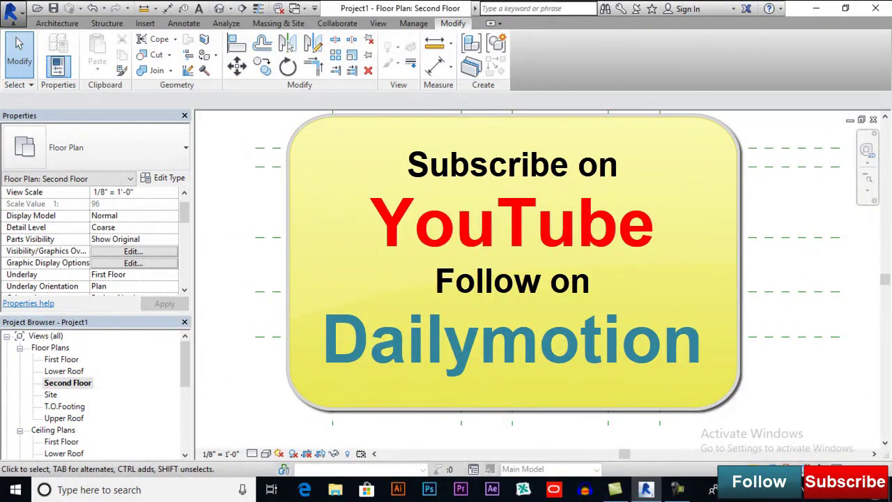